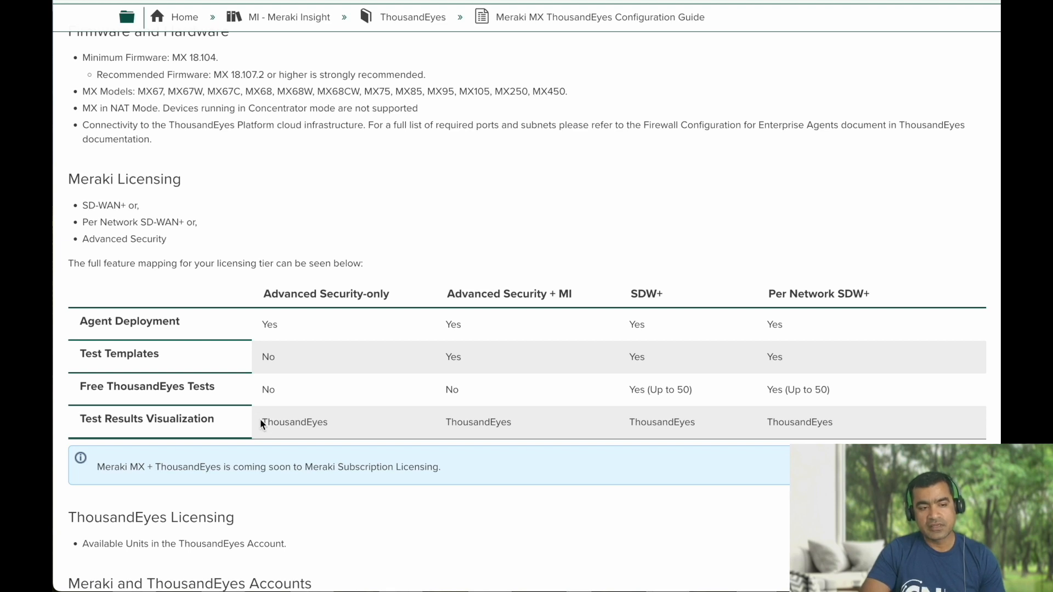
pyautogui.moveTo(81, 420); pyautogui.dragTo(197, 422)
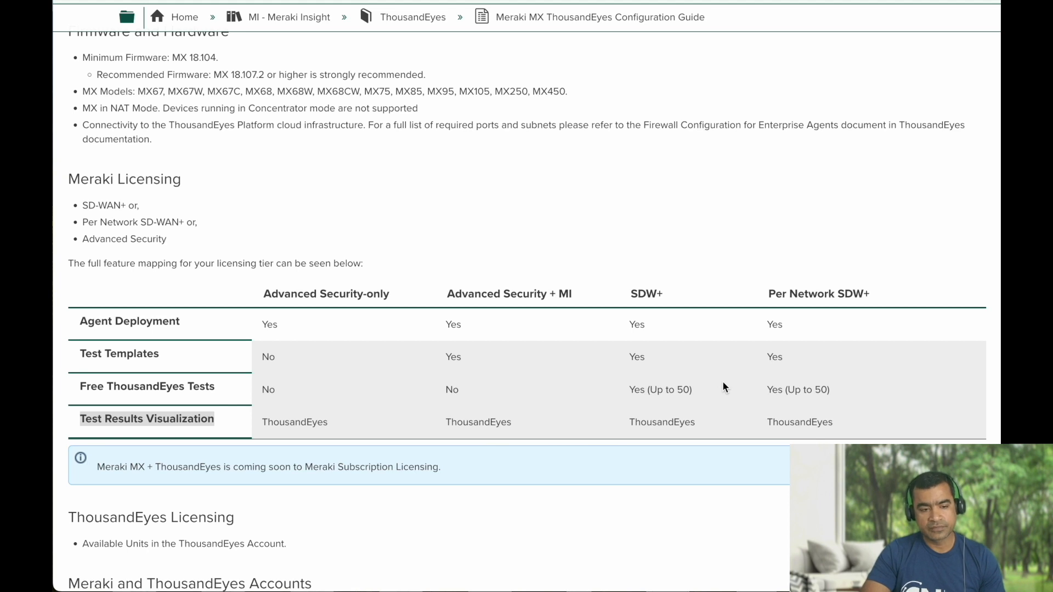
pyautogui.scroll(-2, 722, 387)
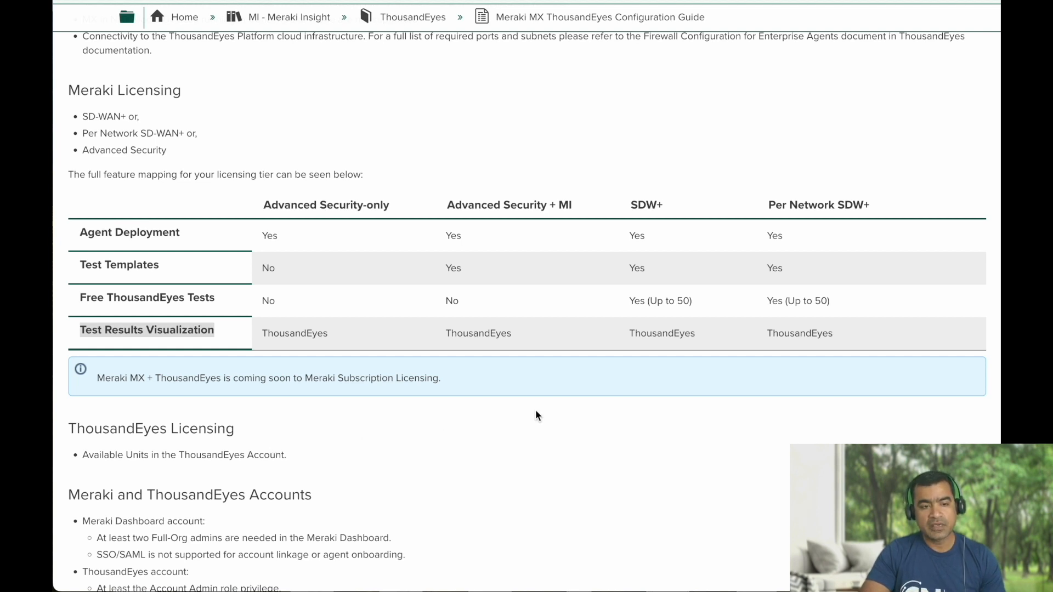
pyautogui.scroll(-3, 536, 412)
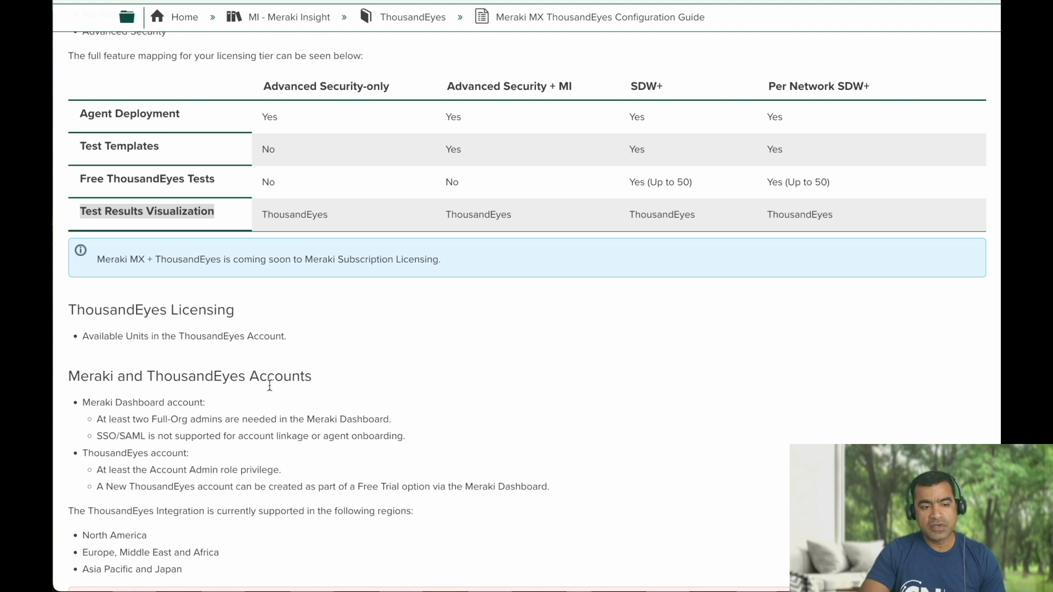
pyautogui.moveTo(97, 436); pyautogui.dragTo(291, 438)
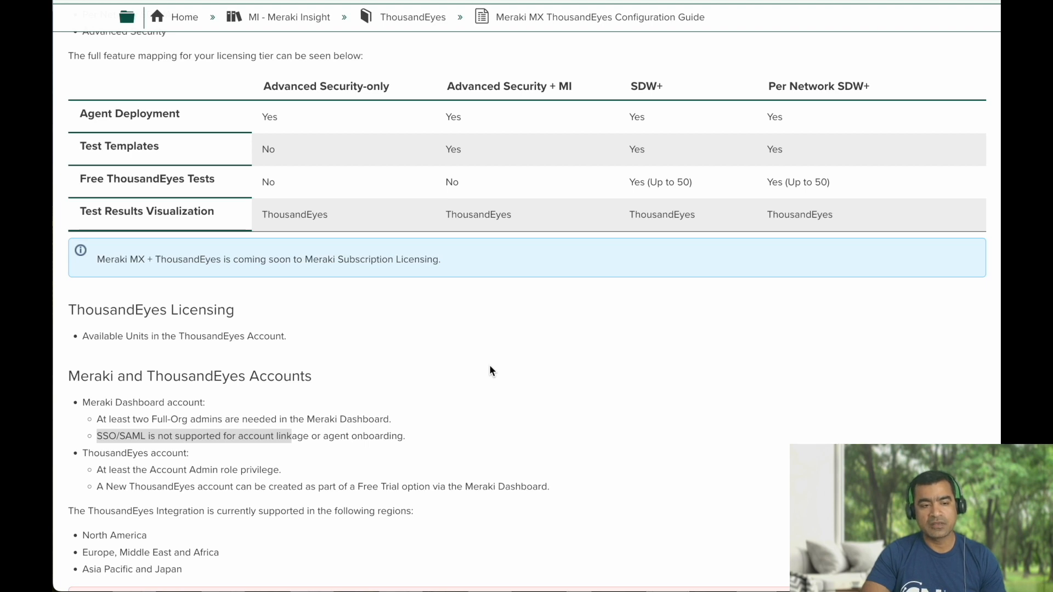
pyautogui.scroll(-2, 490, 367)
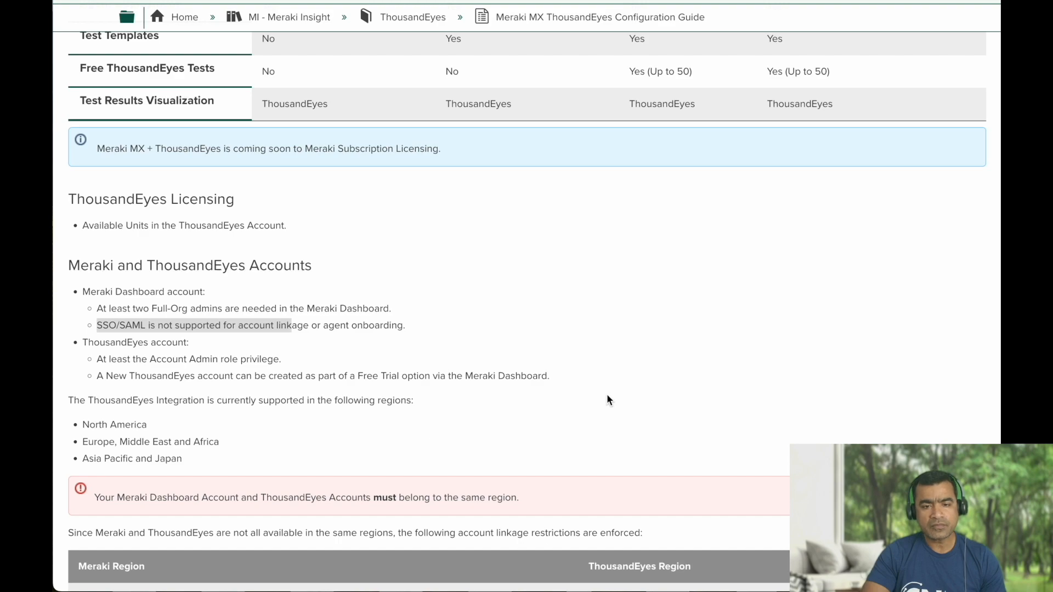
pyautogui.scroll(20, 606, 393)
pyautogui.scroll(-20, 606, 393)
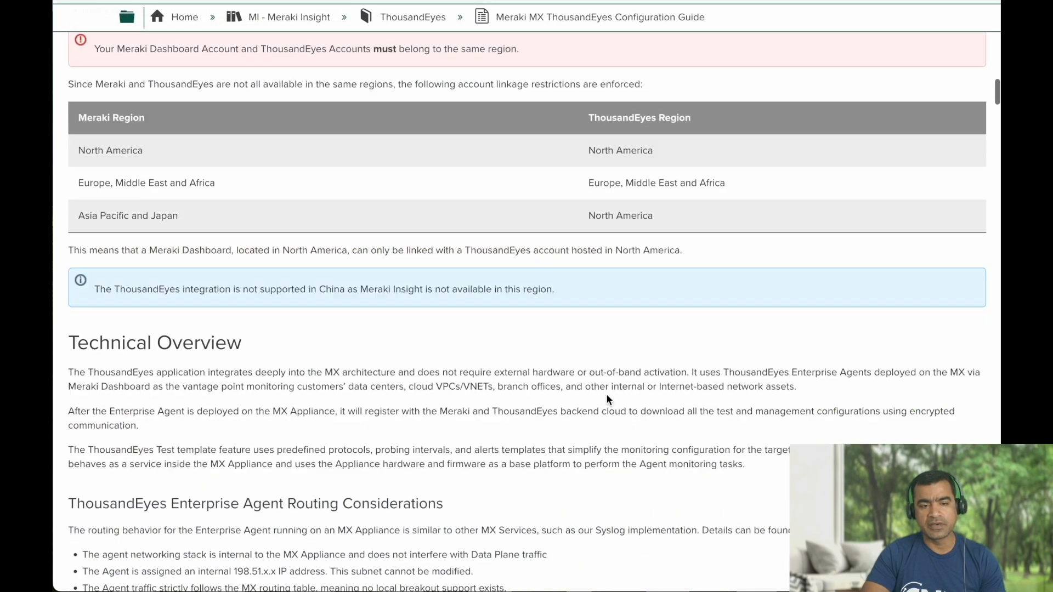
pyautogui.scroll(-20, 606, 393)
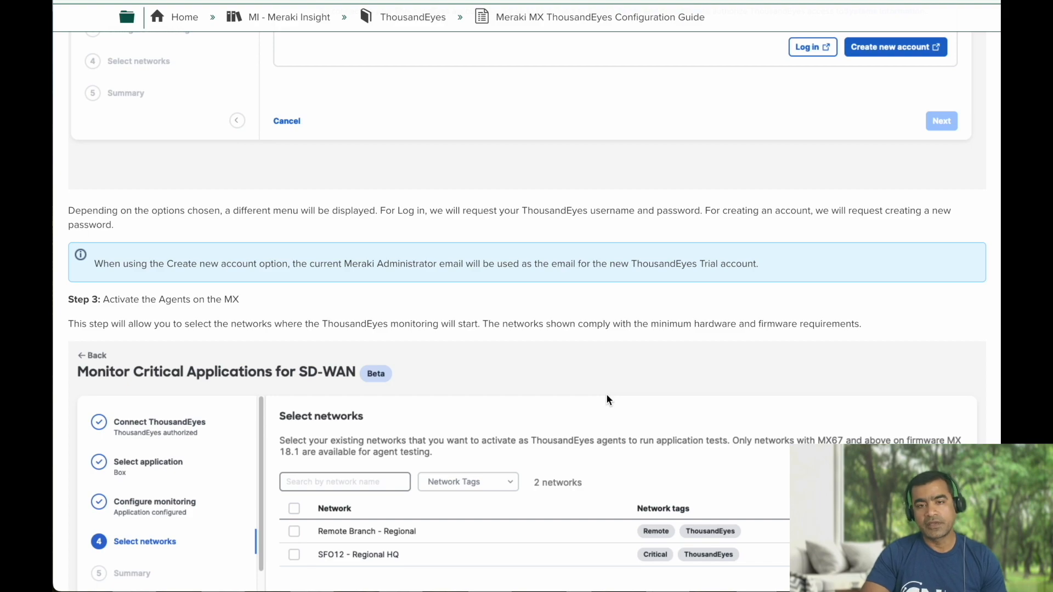
pyautogui.scroll(20, 607, 393)
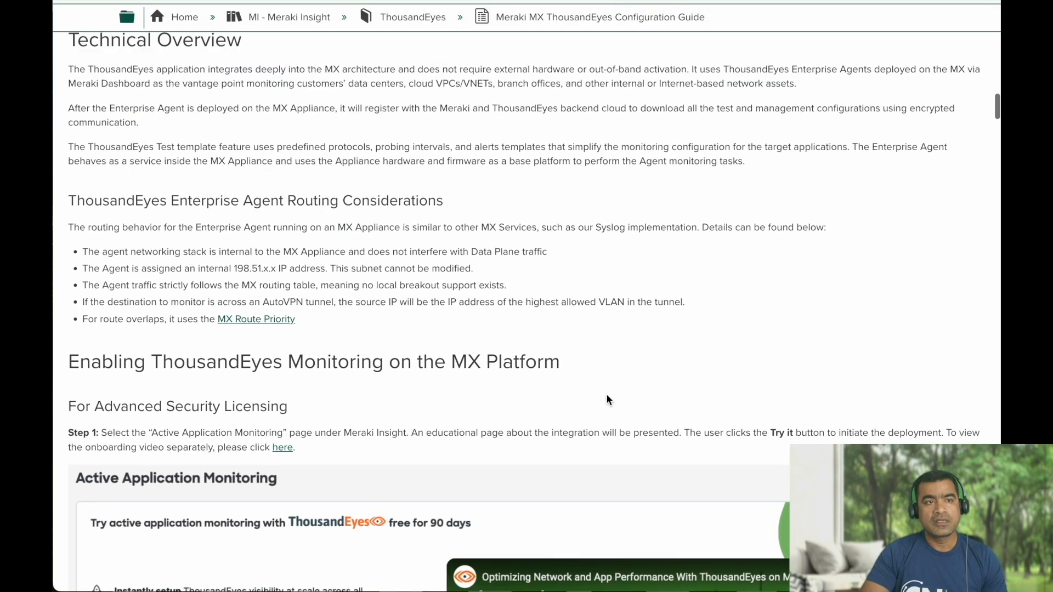
pyautogui.scroll(15, 606, 395)
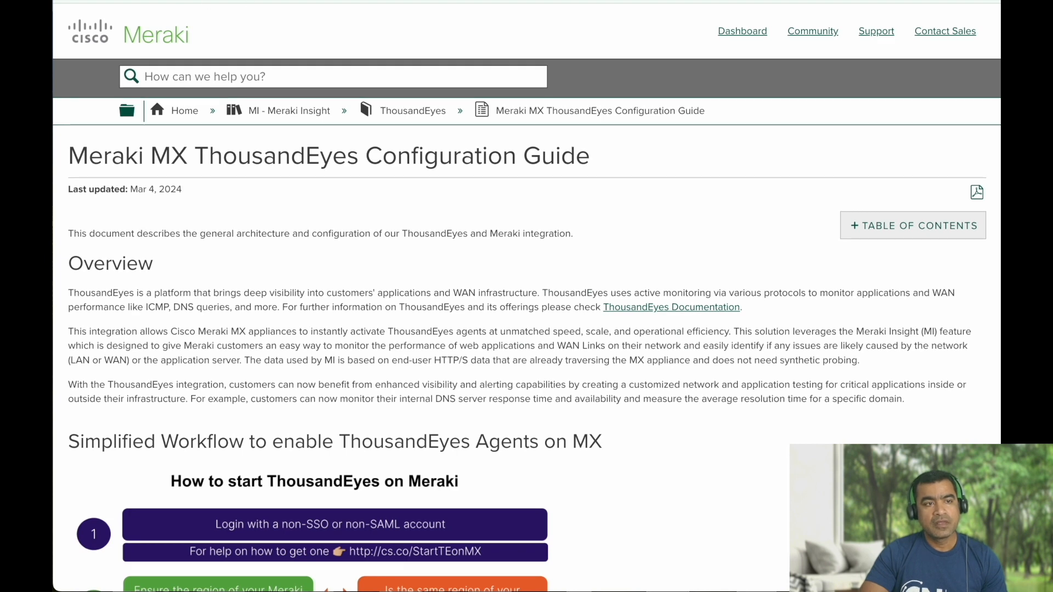
pyautogui.click(109, 7)
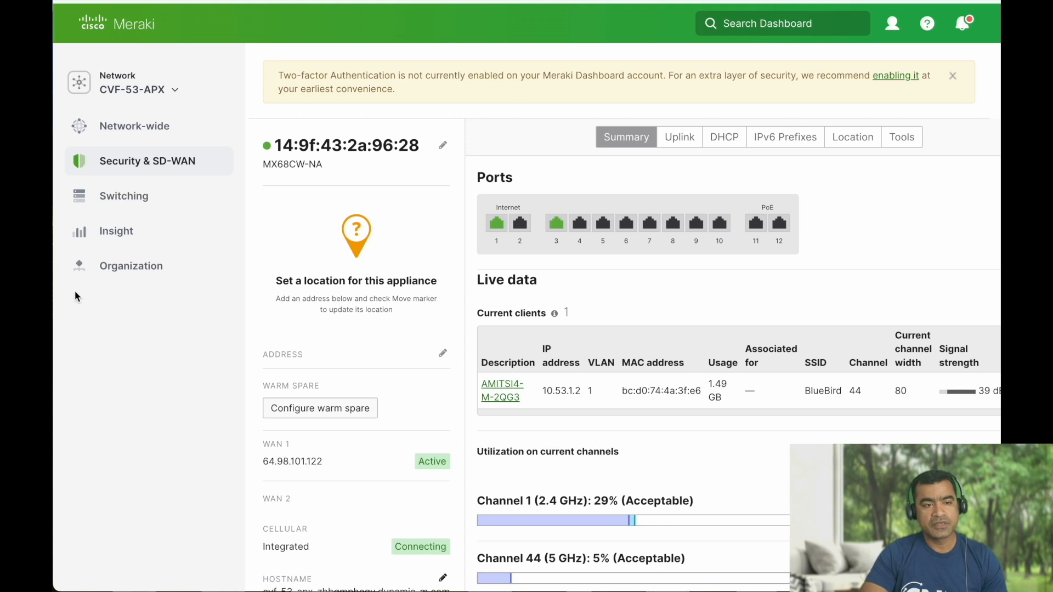
# Open Insight > Active Application Monitoring and review the monitored networks list.
pyautogui.moveTo(127, 233)
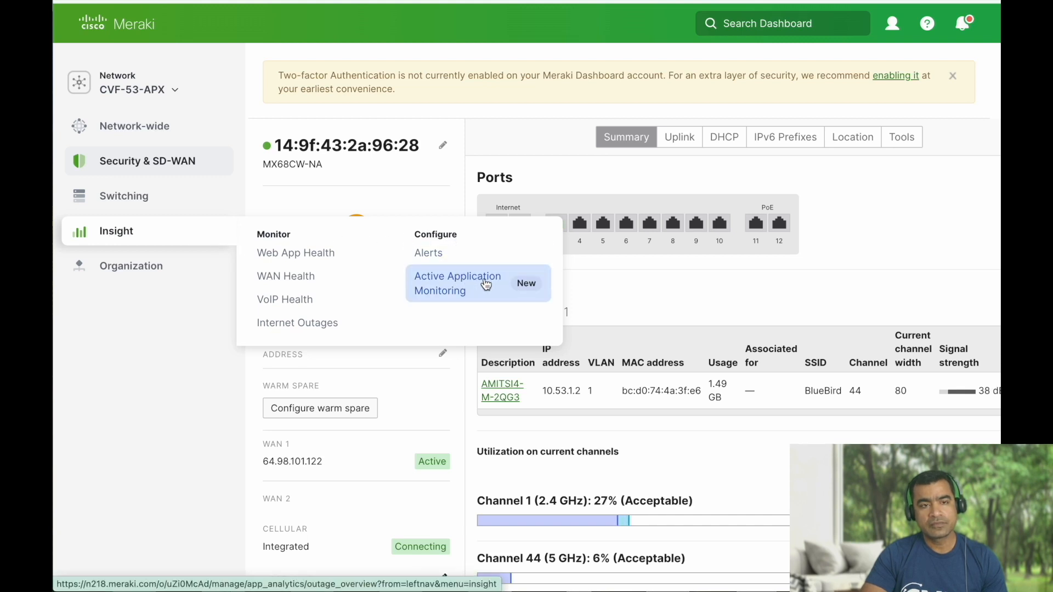
pyautogui.click(486, 284)
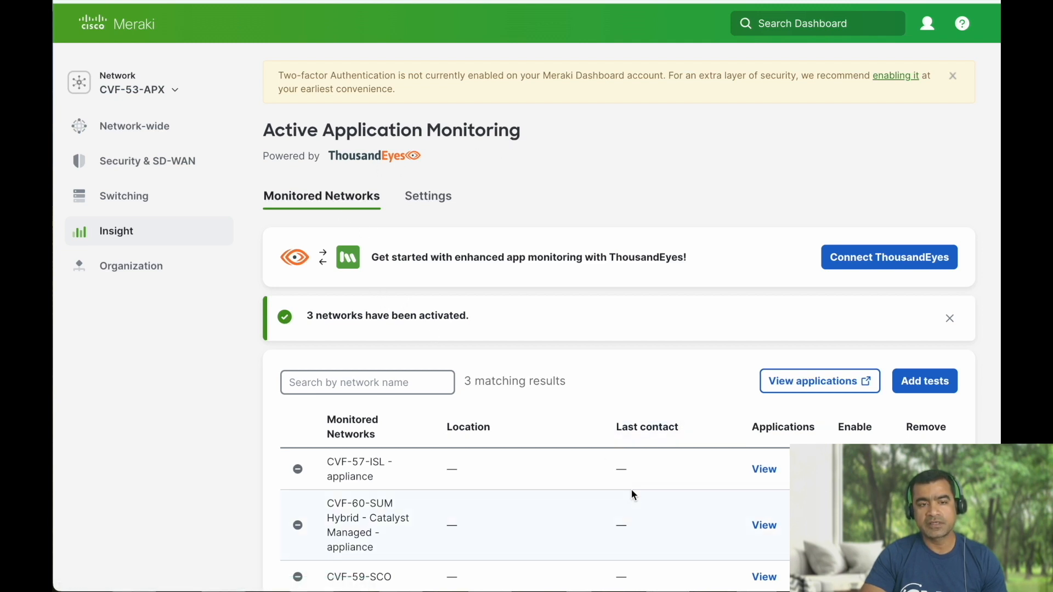
pyautogui.scroll(-2, 630, 489)
pyautogui.scroll(2, 632, 491)
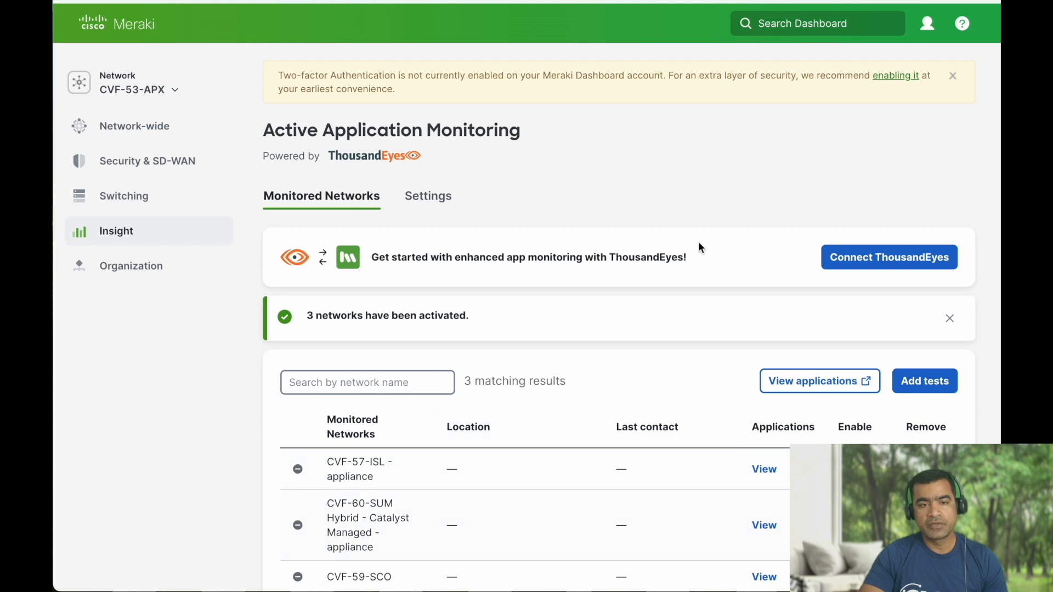
# Open the Active Application Monitoring Settings page offering to connect ThousandEyes.
pyautogui.click(430, 200)
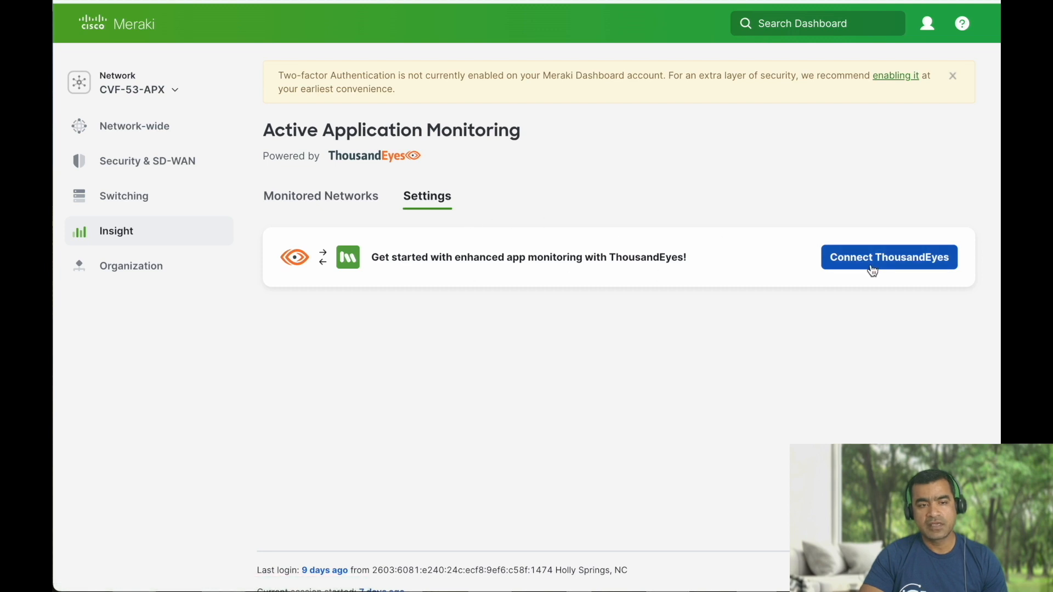
pyautogui.click(310, 198)
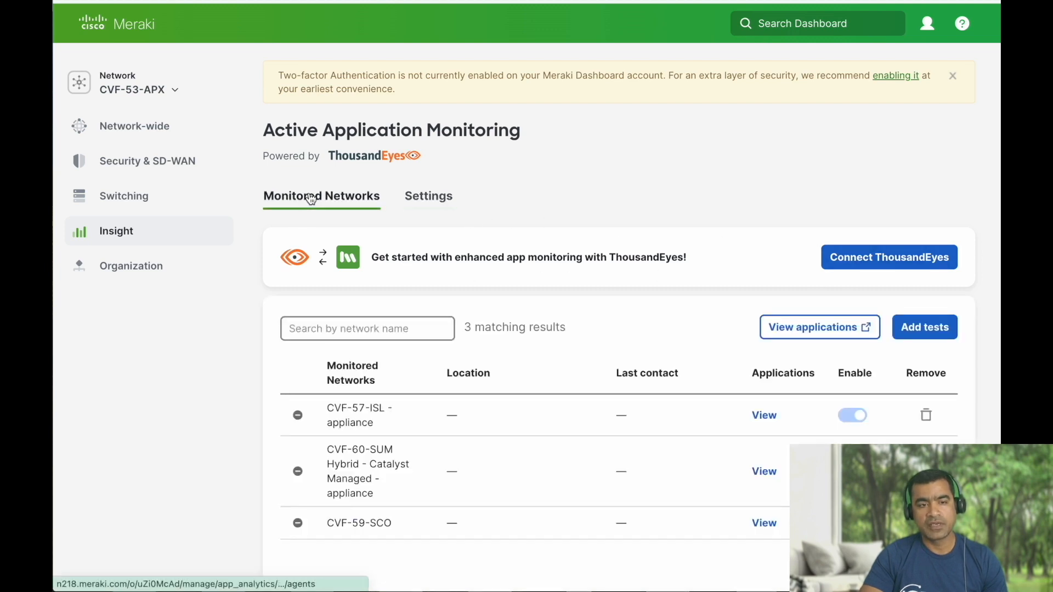
pyautogui.scroll(-3, 774, 204)
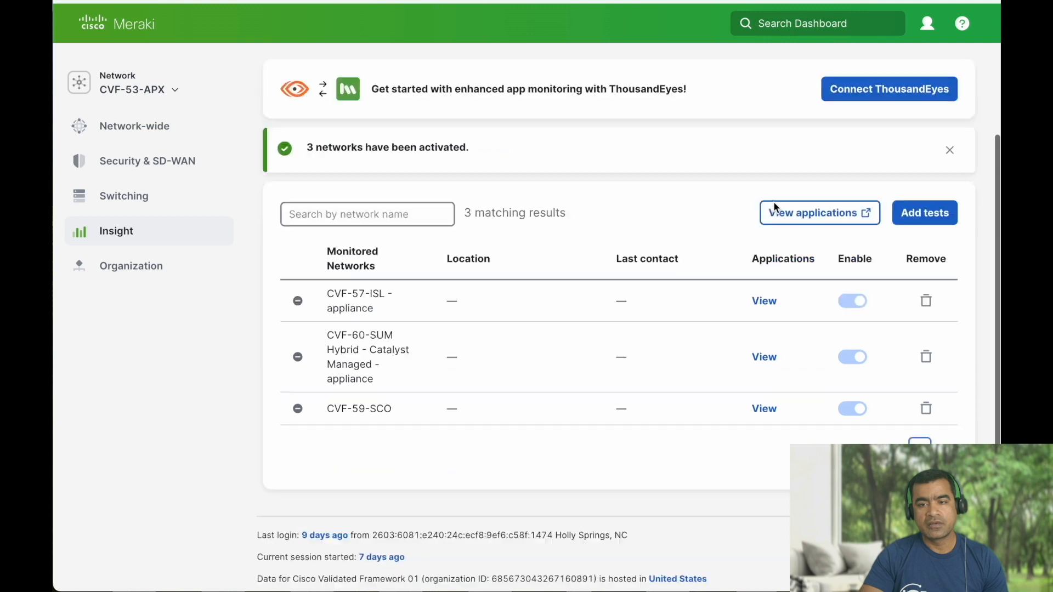
pyautogui.scroll(4, 774, 206)
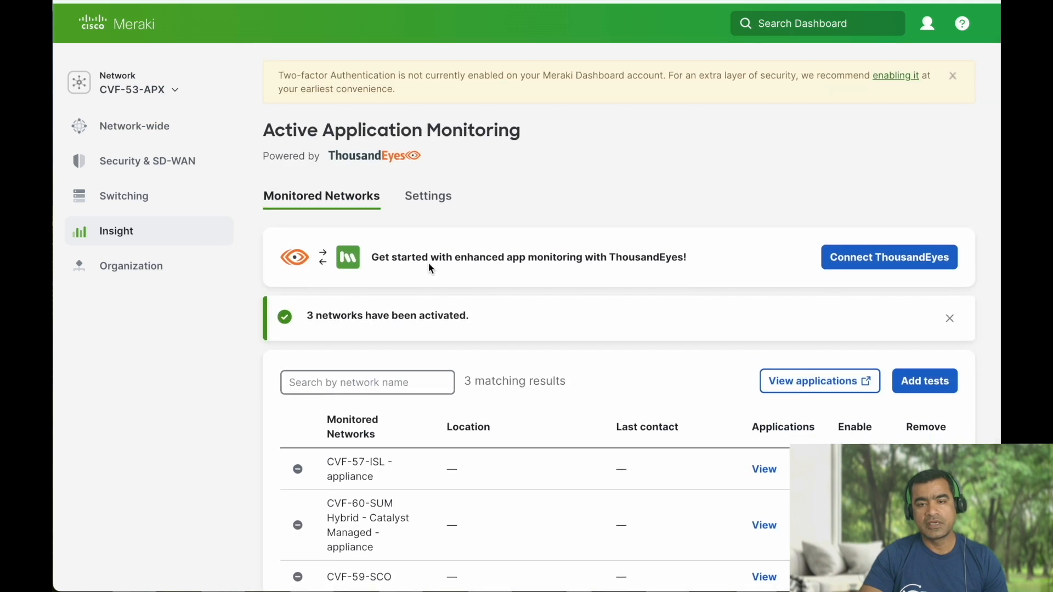
pyautogui.click(436, 208)
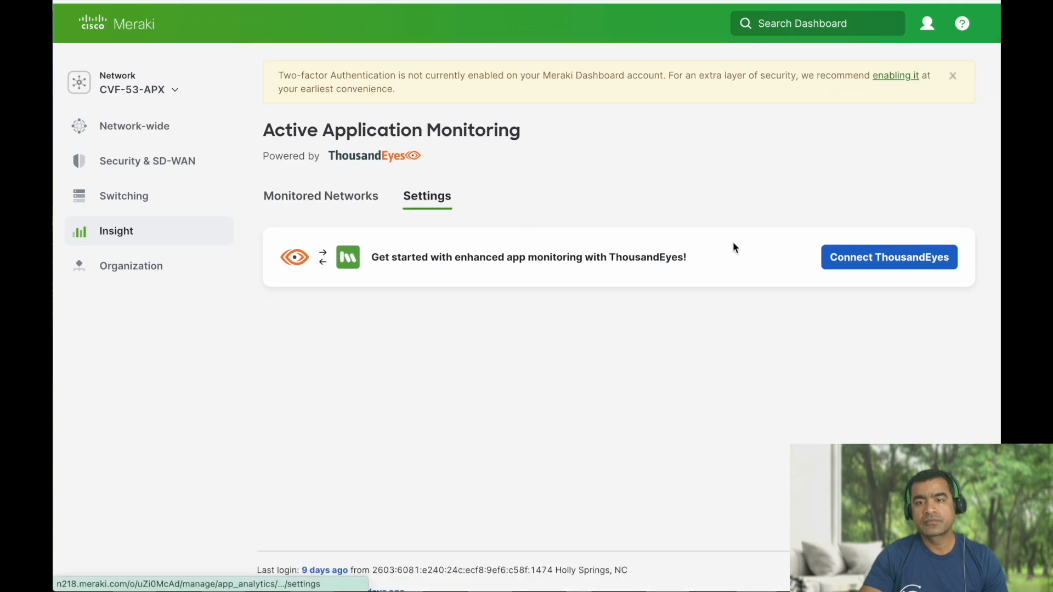
# Start connecting ThousandEyes, skim the Configuration Guide, then choose existing-account sign-in.
pyautogui.click(847, 267)
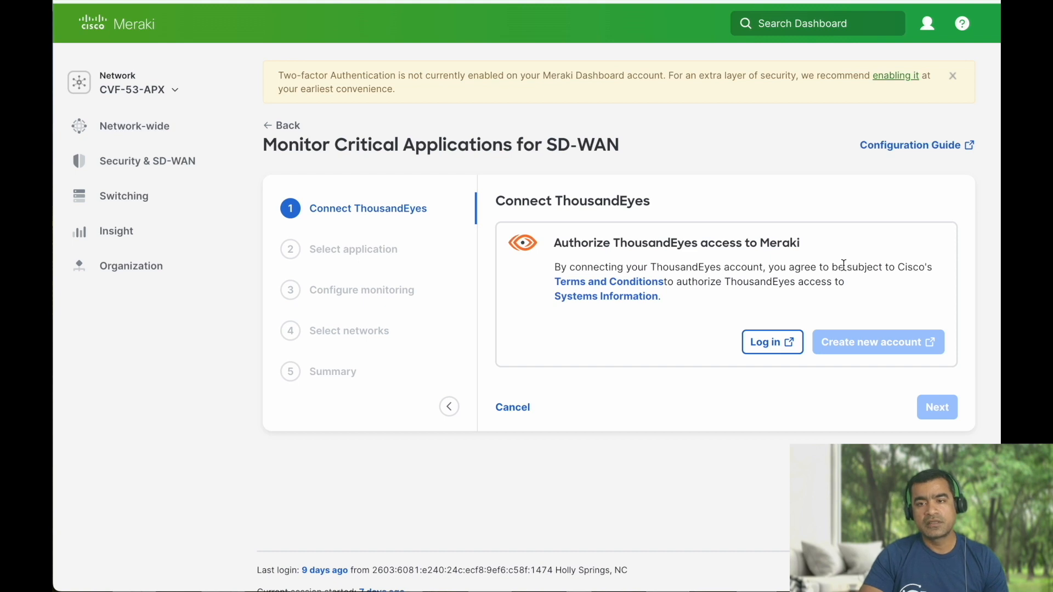
pyautogui.click(916, 147)
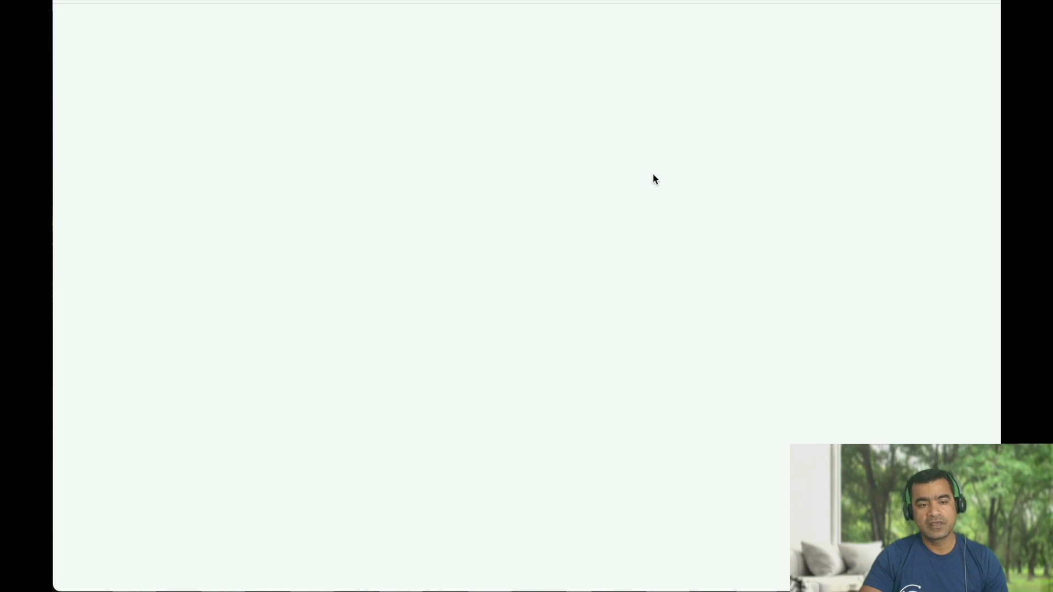
pyautogui.scroll(-12, 653, 175)
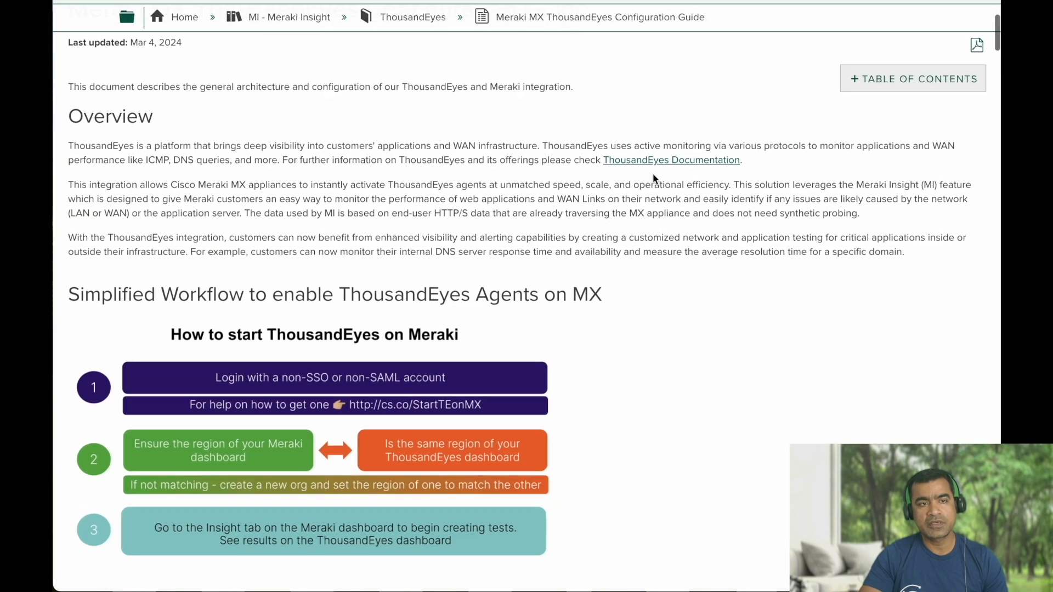
pyautogui.scroll(-15, 652, 173)
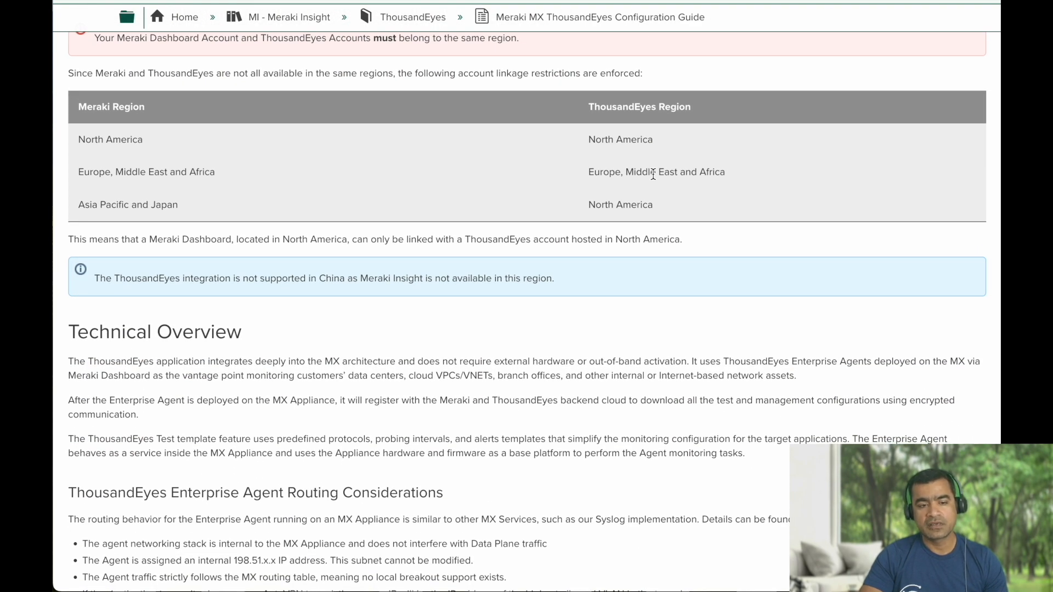
pyautogui.scroll(-20, 653, 175)
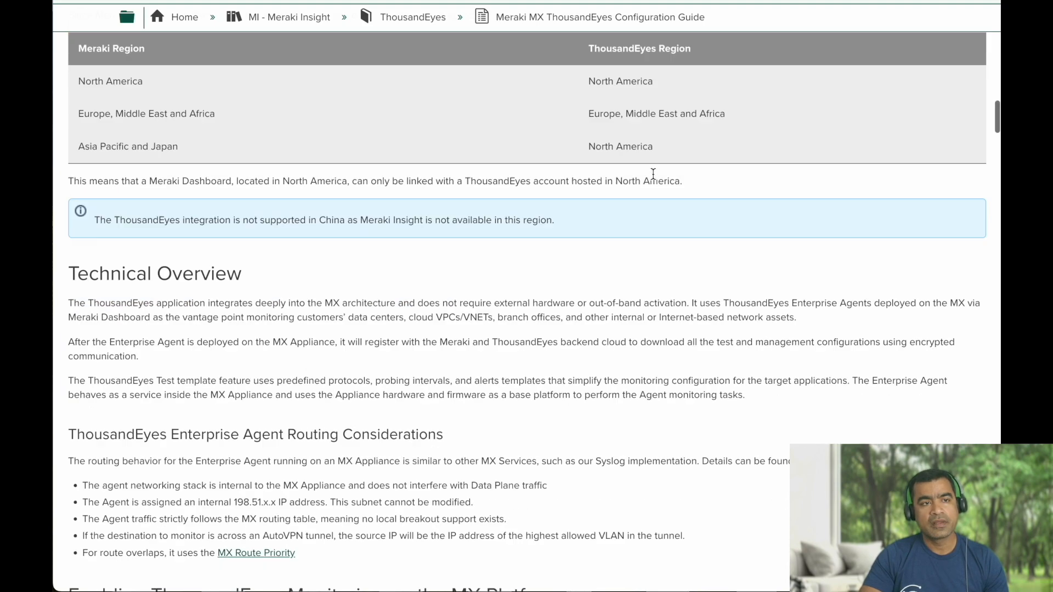
pyautogui.scroll(20, 652, 174)
pyautogui.scroll(3, 652, 178)
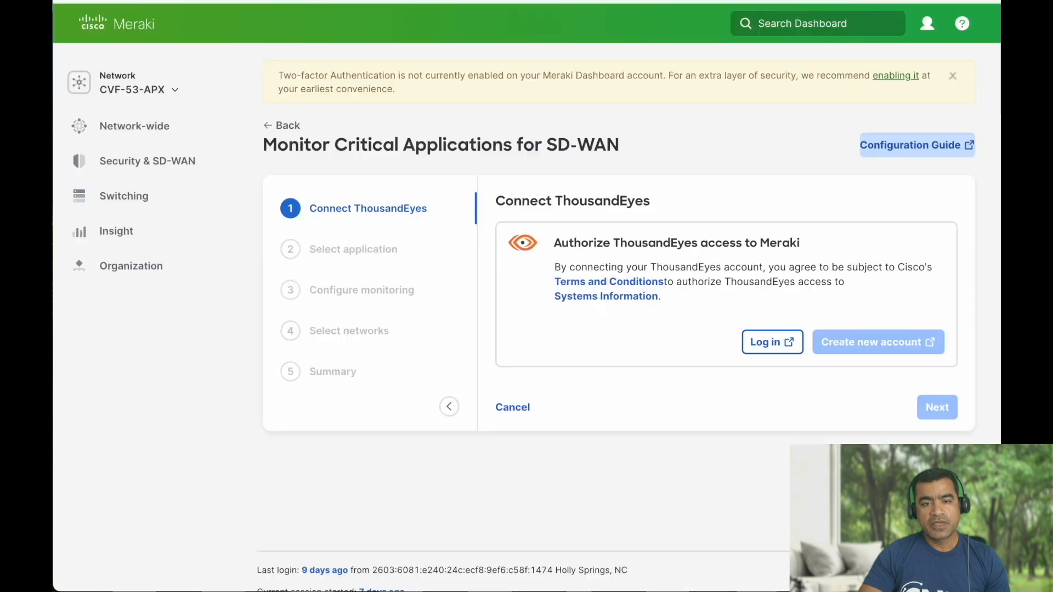
pyautogui.moveTo(147, 160)
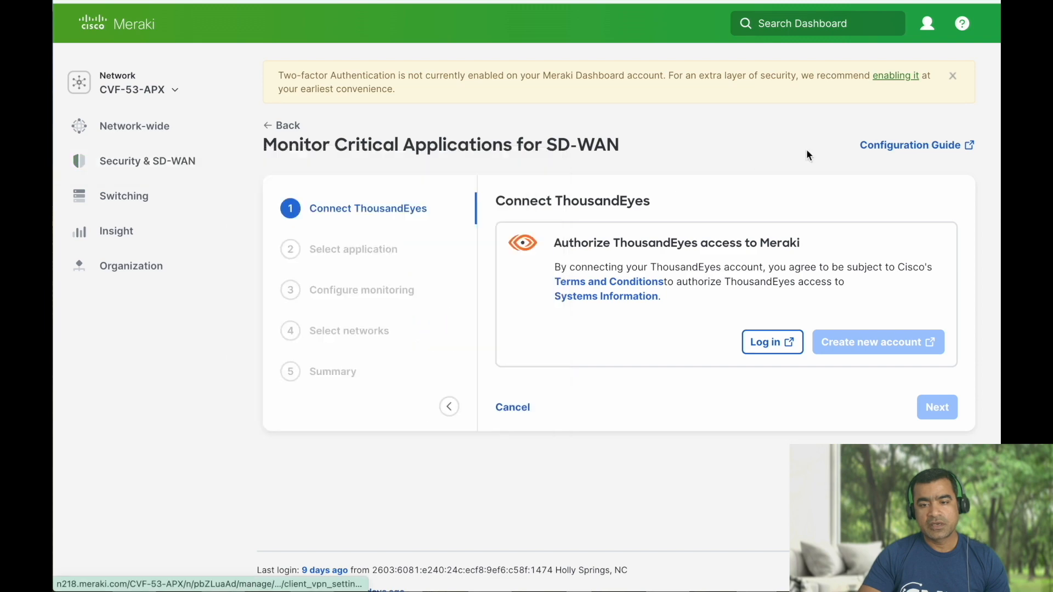
pyautogui.click(782, 350)
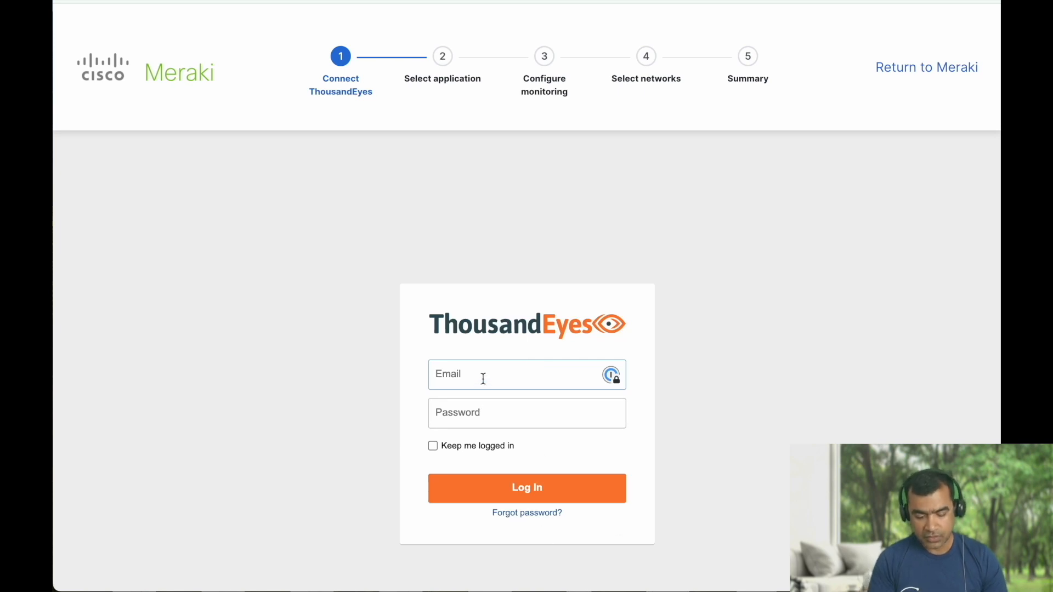
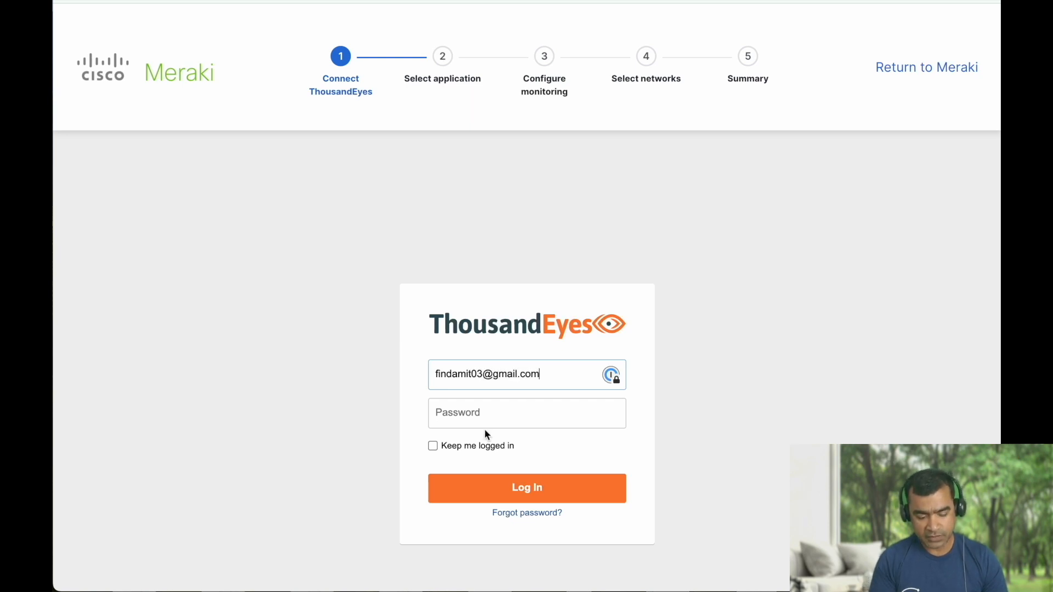
# Sign in to ThousandEyes with the account e-mail and password.
pyautogui.click(484, 415)
pyautogui.write('•••••••••••')
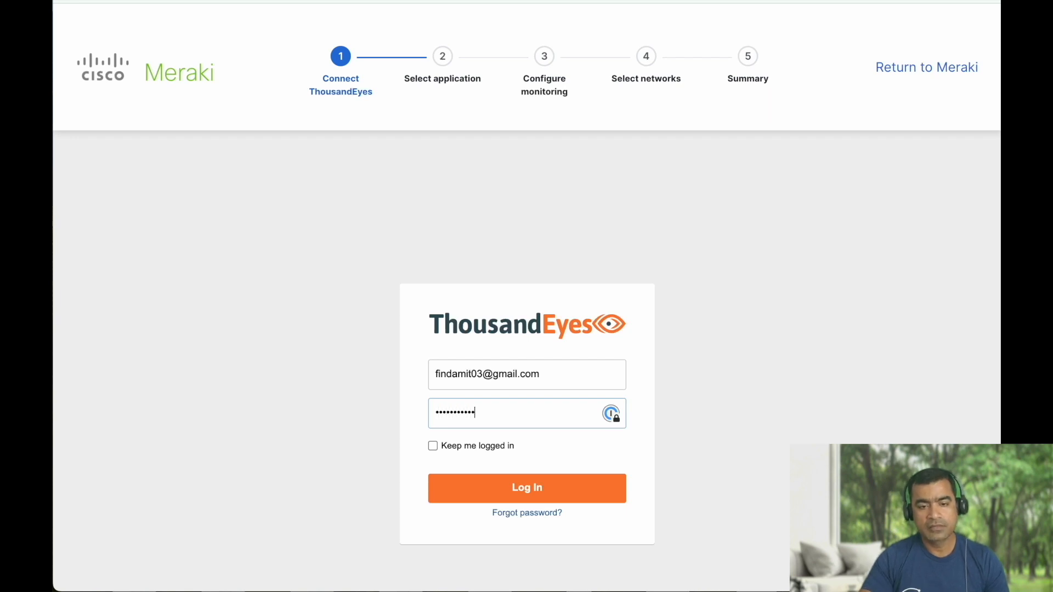
pyautogui.click(543, 489)
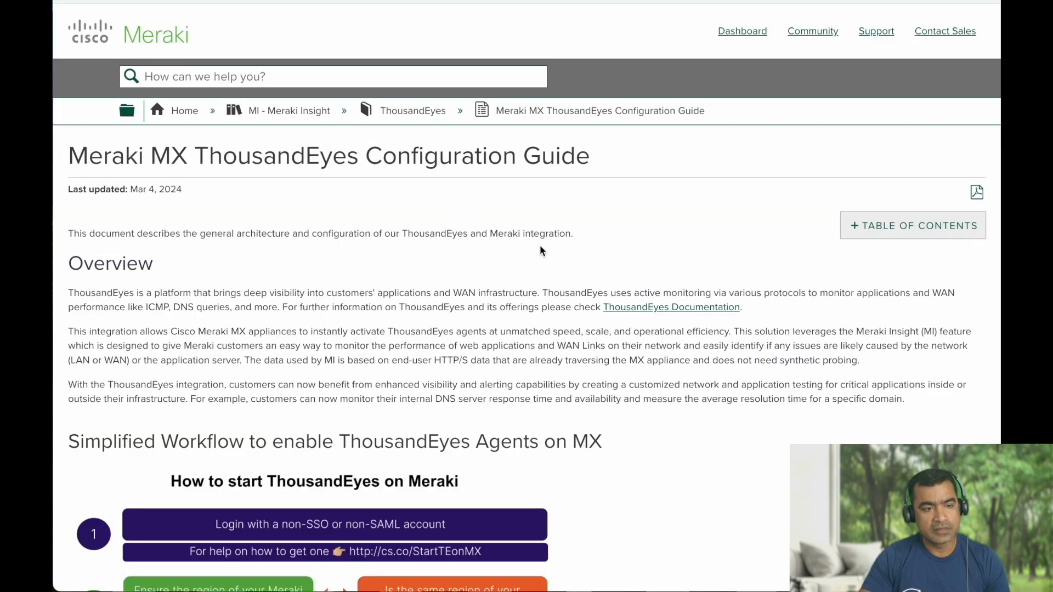
# Read the guide's requirements, highlighting the two Full-Org admins and Account Admin role lines.
pyautogui.scroll(-9, 541, 241)
pyautogui.scroll(-2, 541, 243)
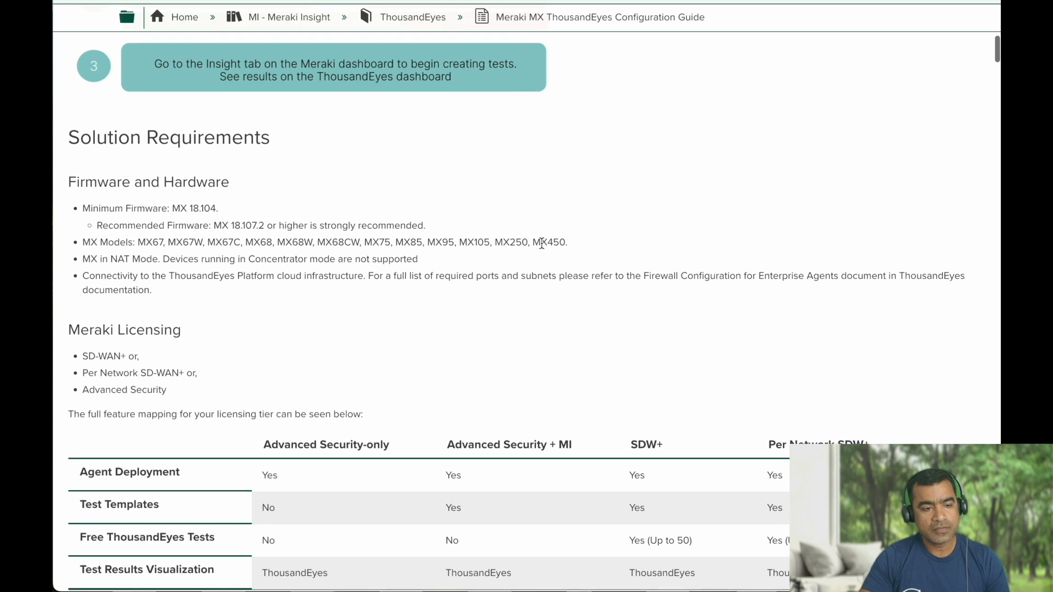
pyautogui.scroll(-7, 542, 243)
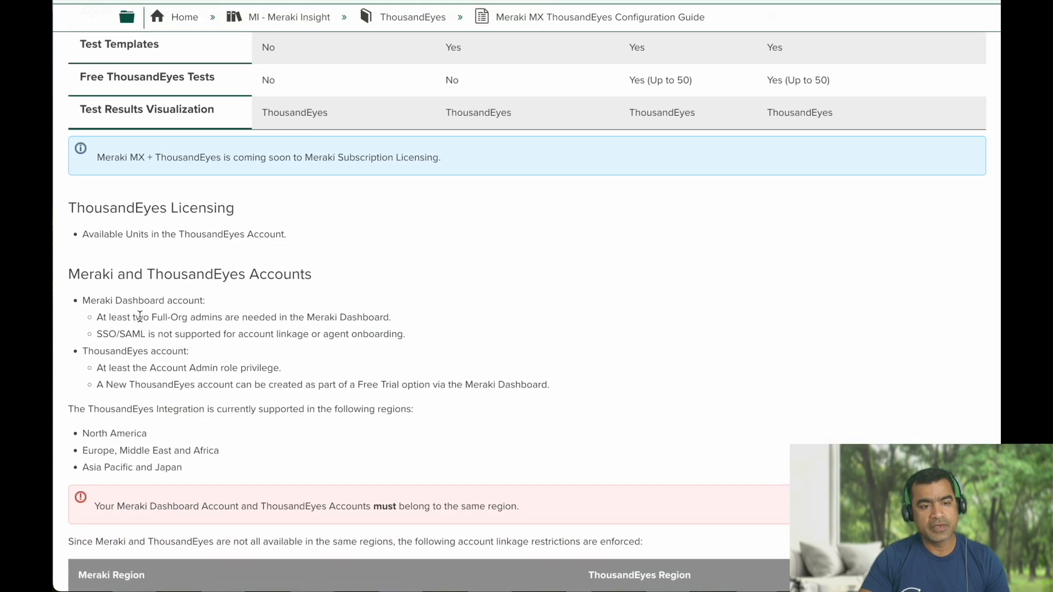
pyautogui.moveTo(299, 318); pyautogui.dragTo(184, 318)
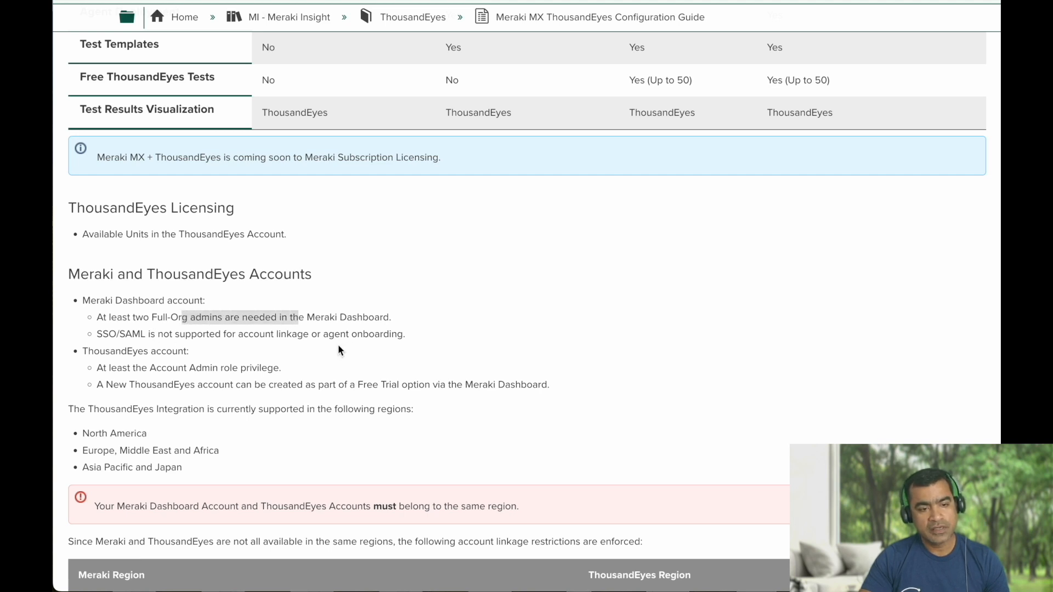
pyautogui.scroll(-1, 211, 343)
pyautogui.moveTo(288, 340); pyautogui.dragTo(103, 337)
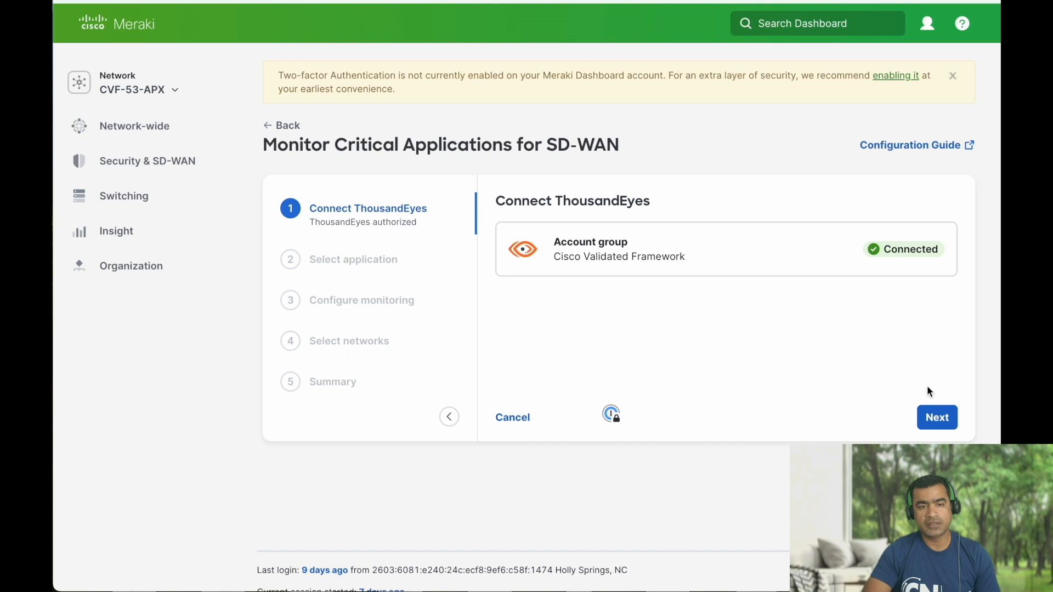
# Advance past the authorized ThousandEyes connection to the application selection step.
pyautogui.click(937, 419)
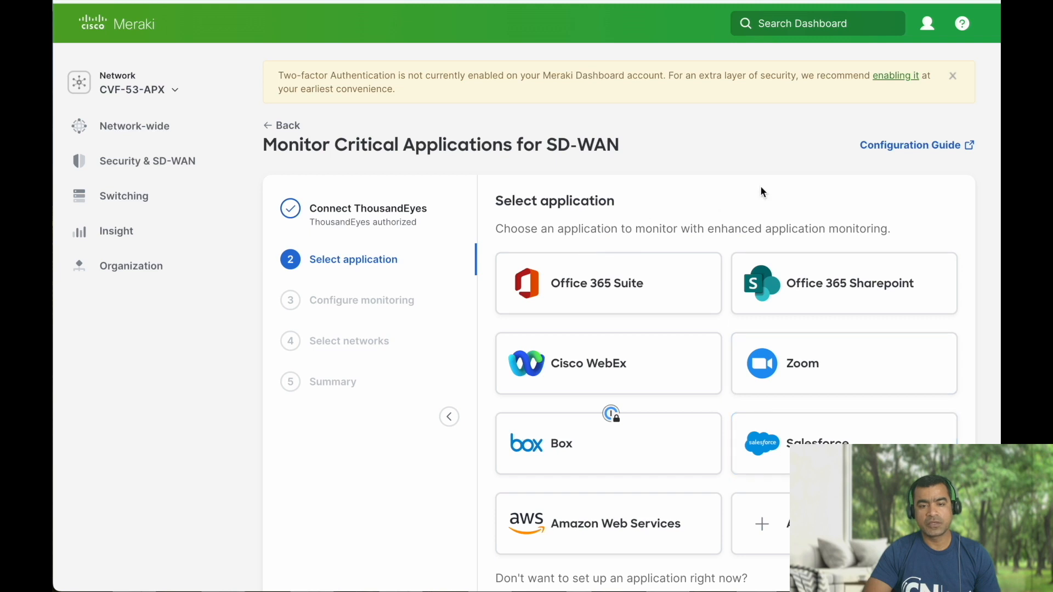
pyautogui.scroll(-2, 761, 191)
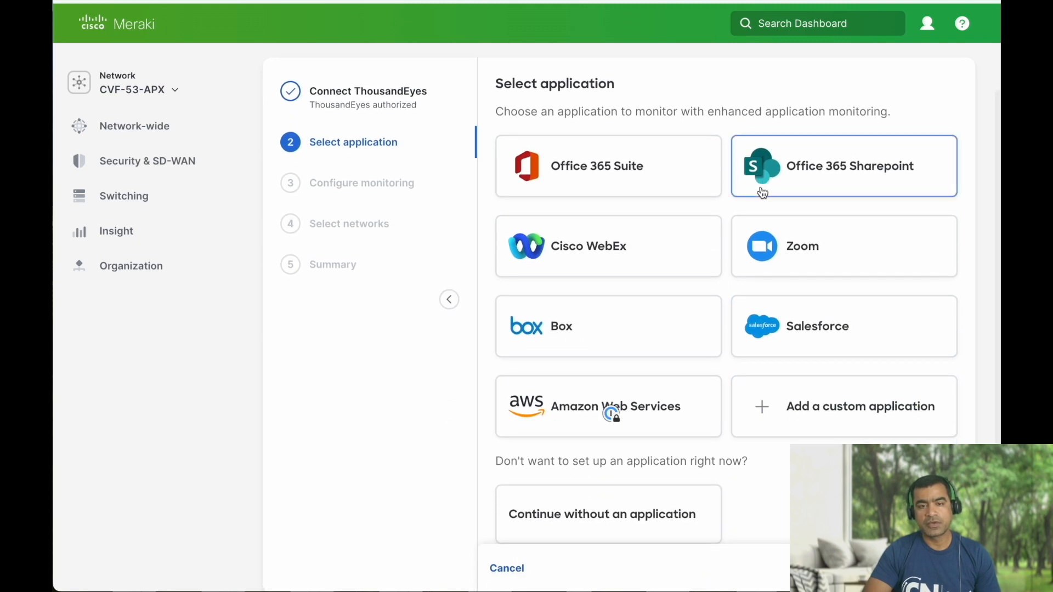
pyautogui.scroll(-2, 761, 192)
pyautogui.scroll(1, 762, 192)
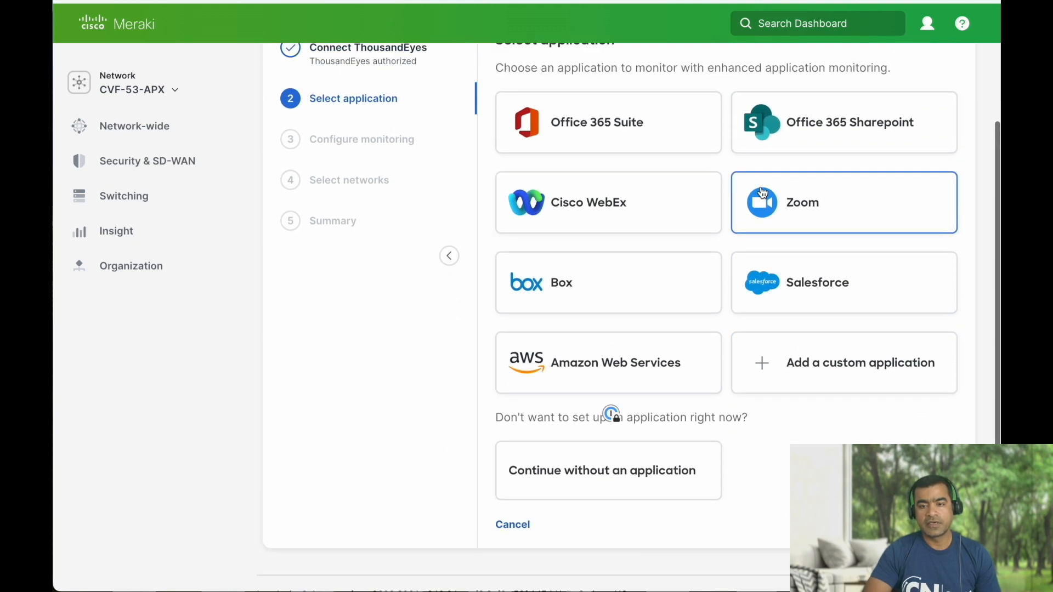
pyautogui.scroll(1, 762, 192)
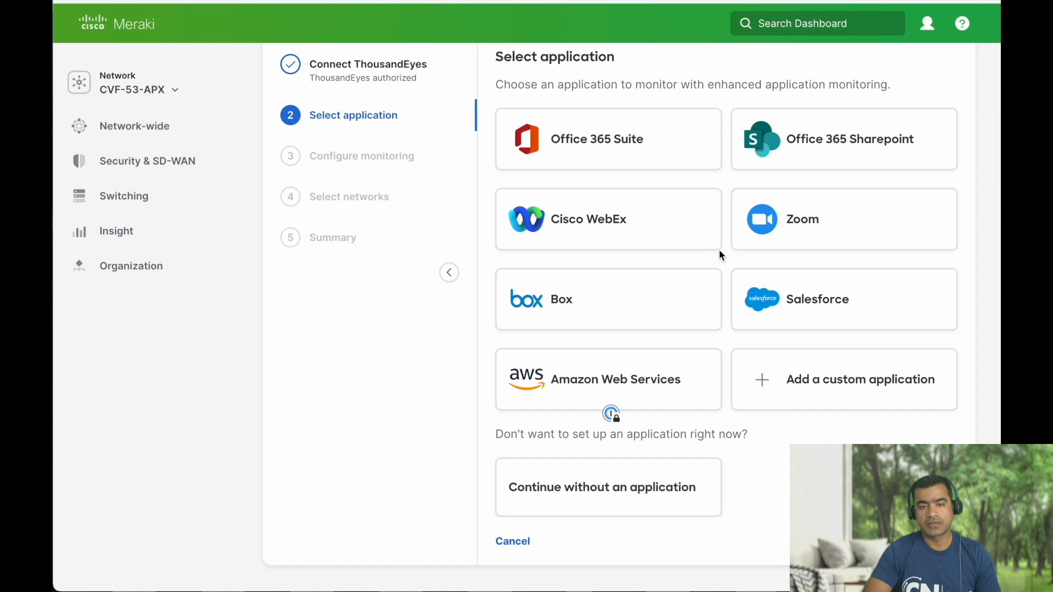
# Try the Cisco WebEx, custom application and no-application tiles, ending on Add a custom application.
pyautogui.click(602, 227)
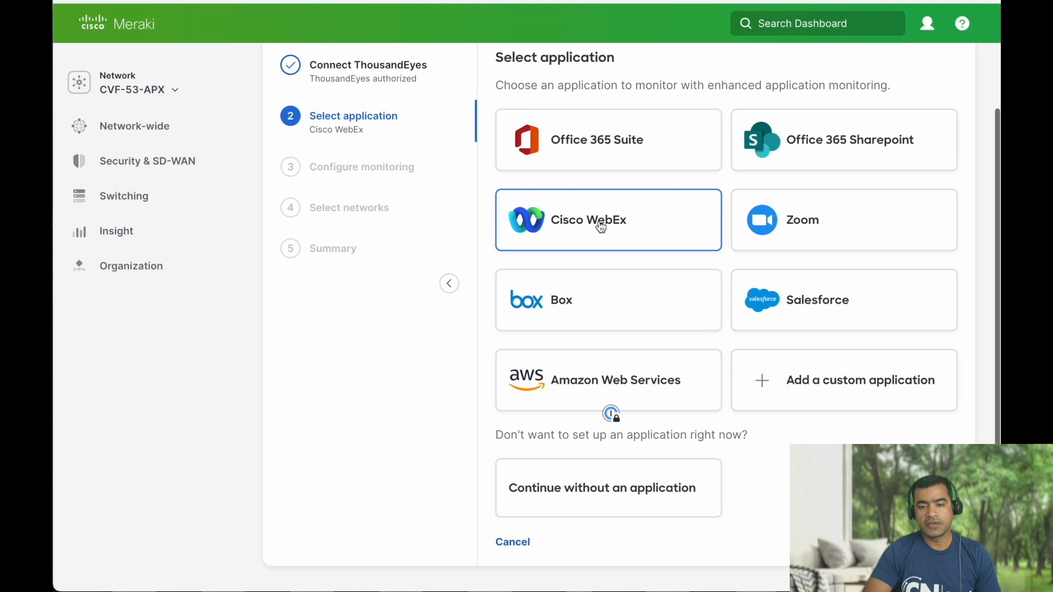
pyautogui.scroll(-3, 844, 386)
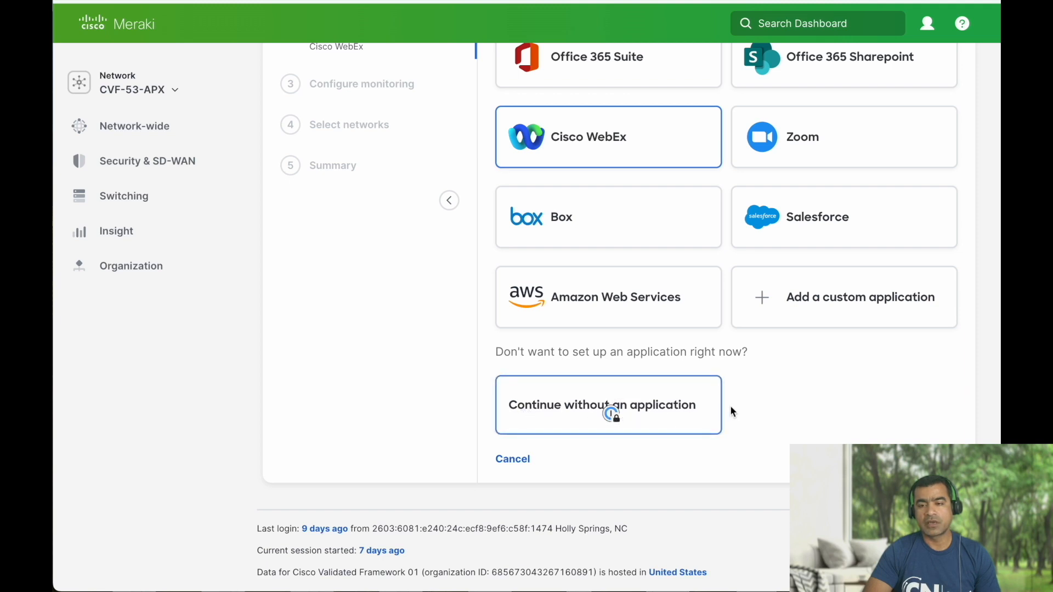
pyautogui.click(864, 305)
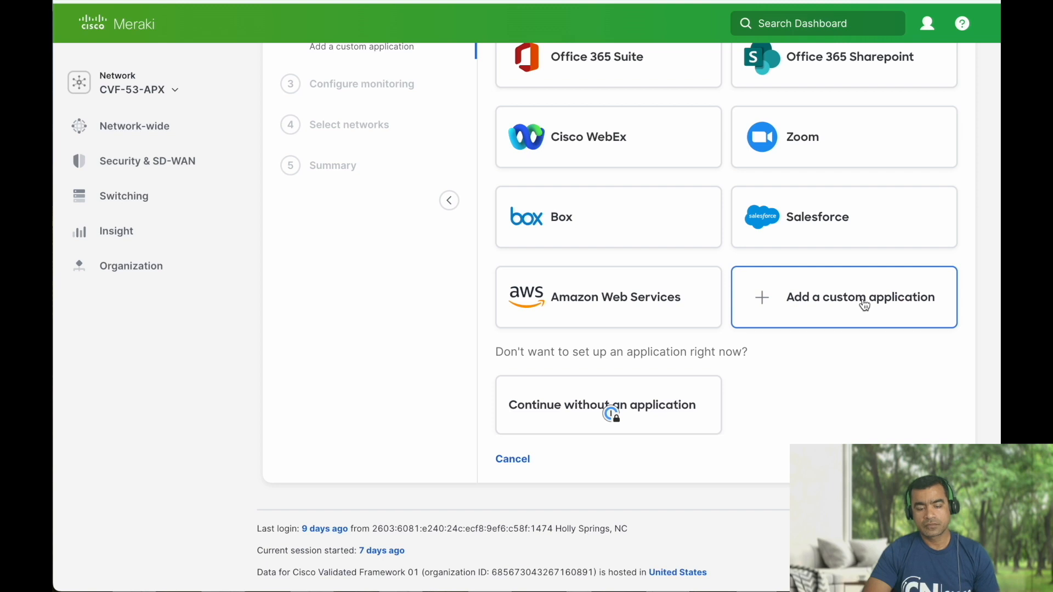
pyautogui.scroll(2, 746, 301)
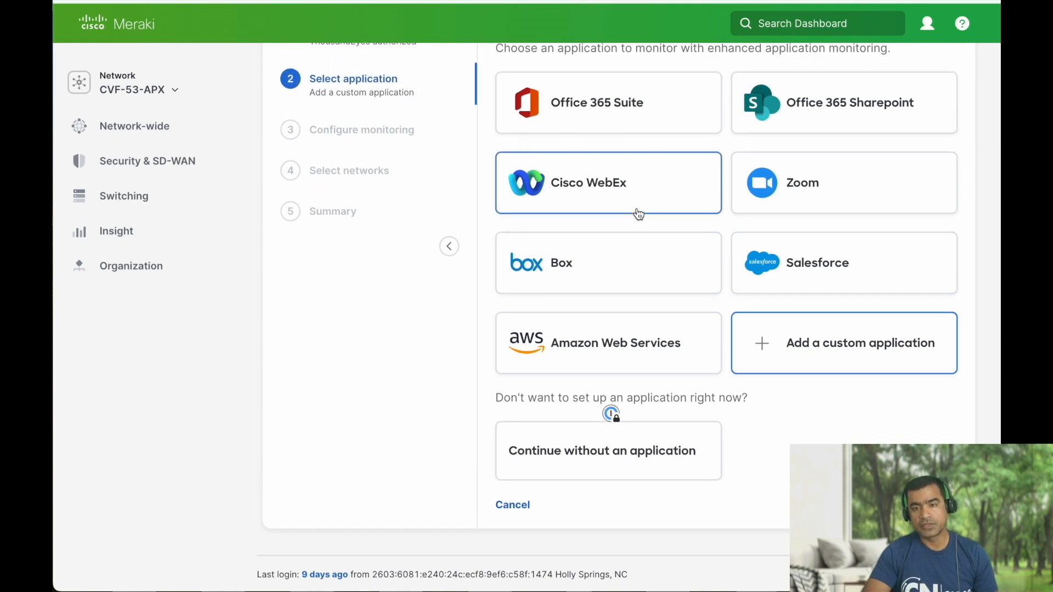
pyautogui.click(640, 214)
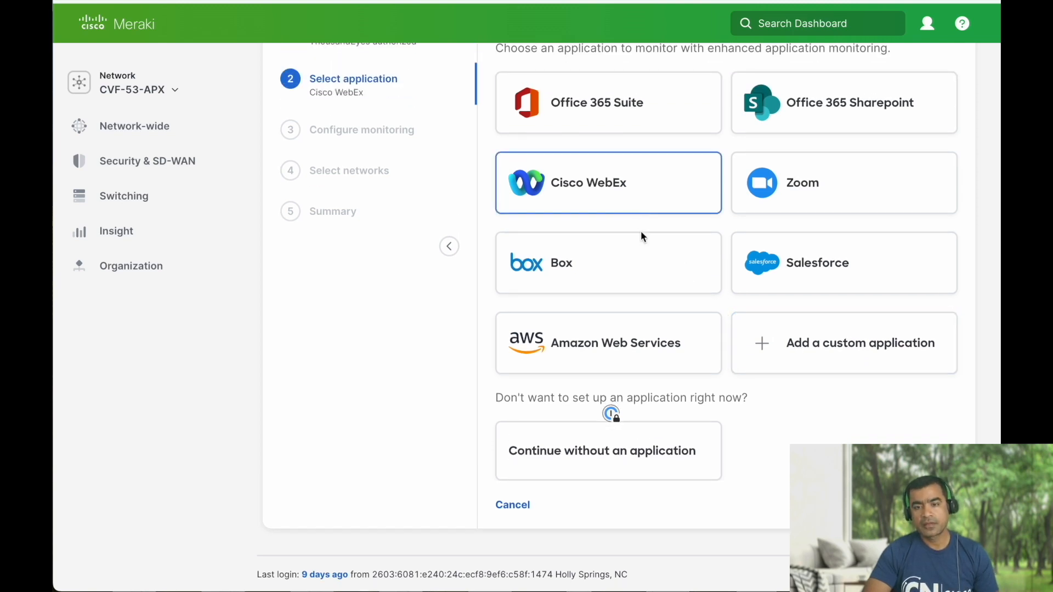
pyautogui.click(825, 348)
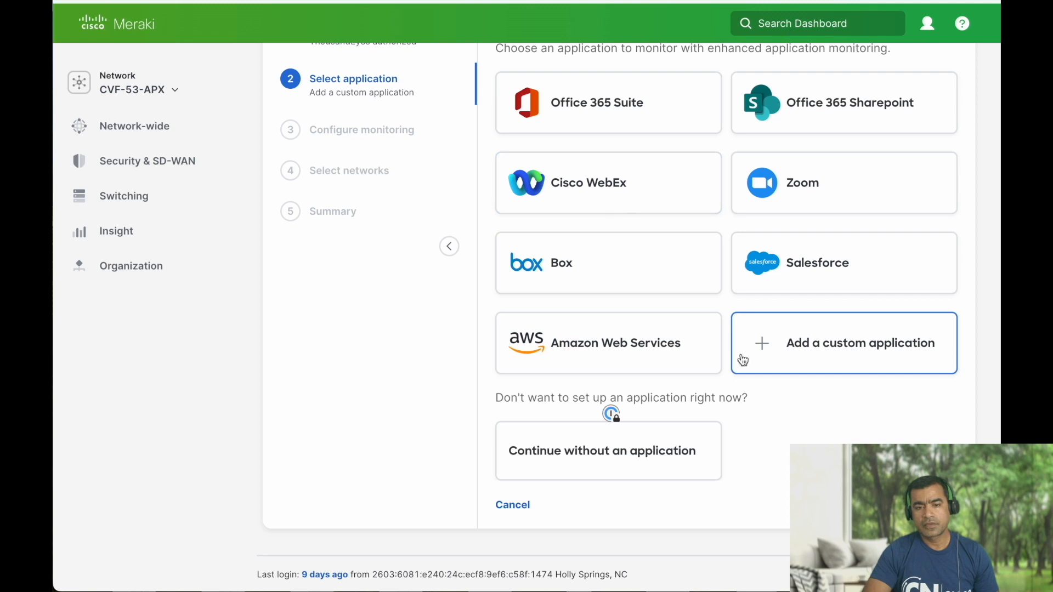
pyautogui.click(655, 438)
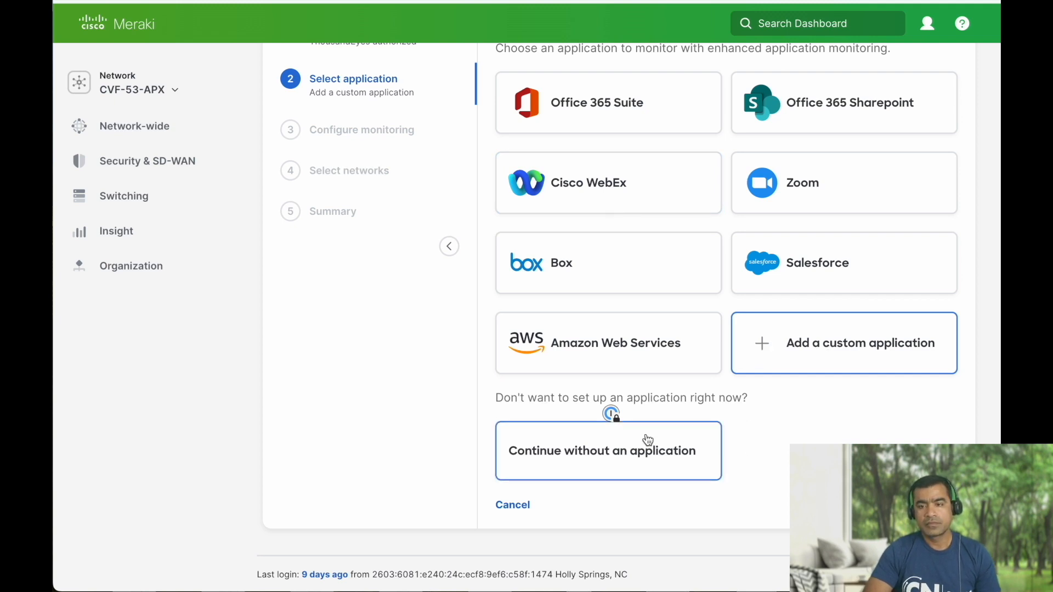
pyautogui.click(871, 344)
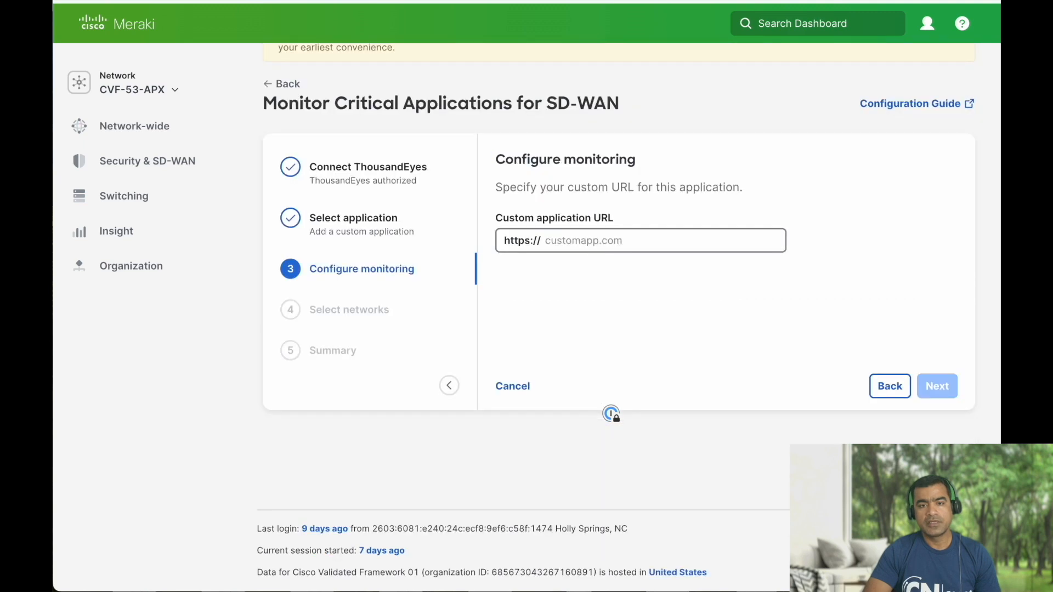
# Leave the custom URL field, view Cisco WebEx's subdomain step, then return to application choice.
pyautogui.click(574, 240)
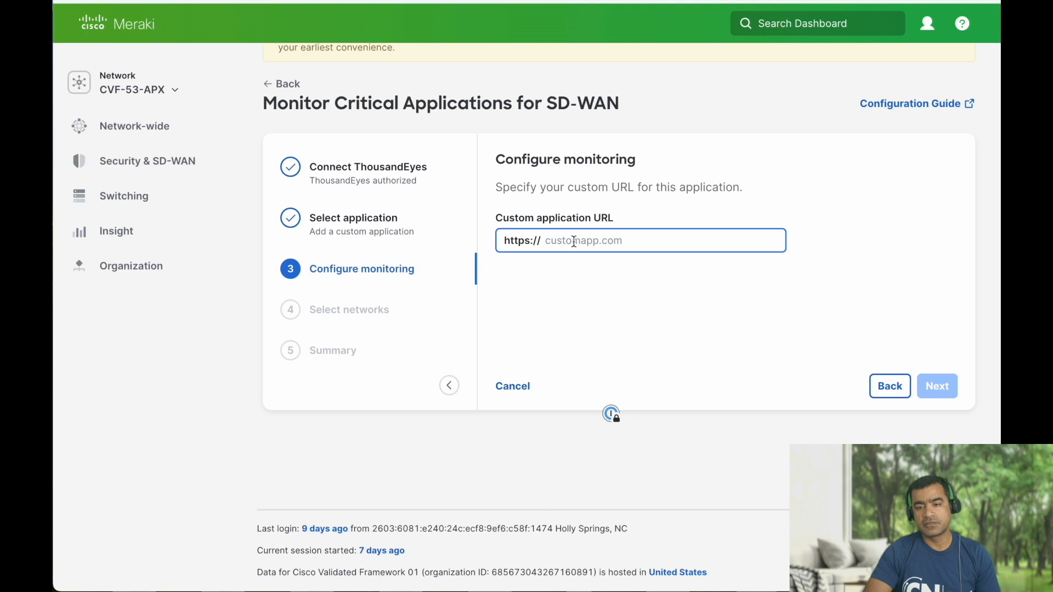
pyautogui.click(889, 386)
pyautogui.click(592, 343)
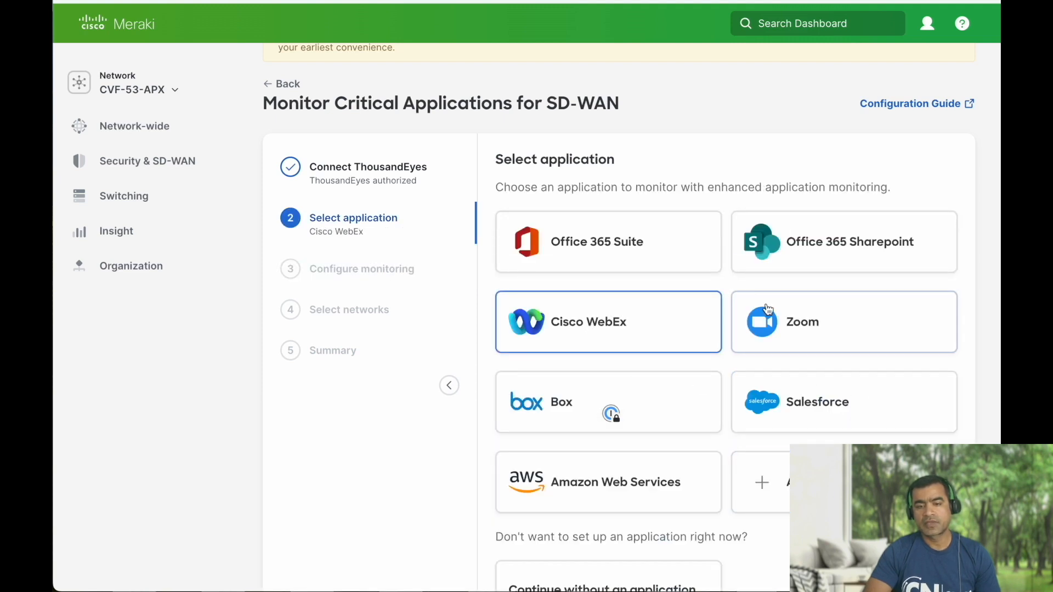
pyautogui.scroll(-3, 762, 312)
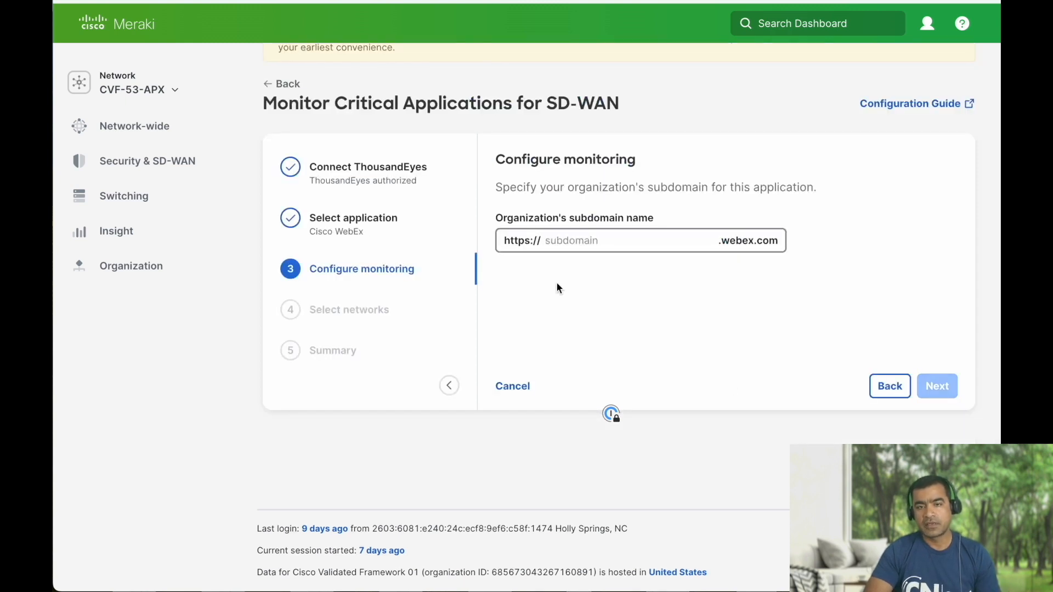
pyautogui.click(889, 386)
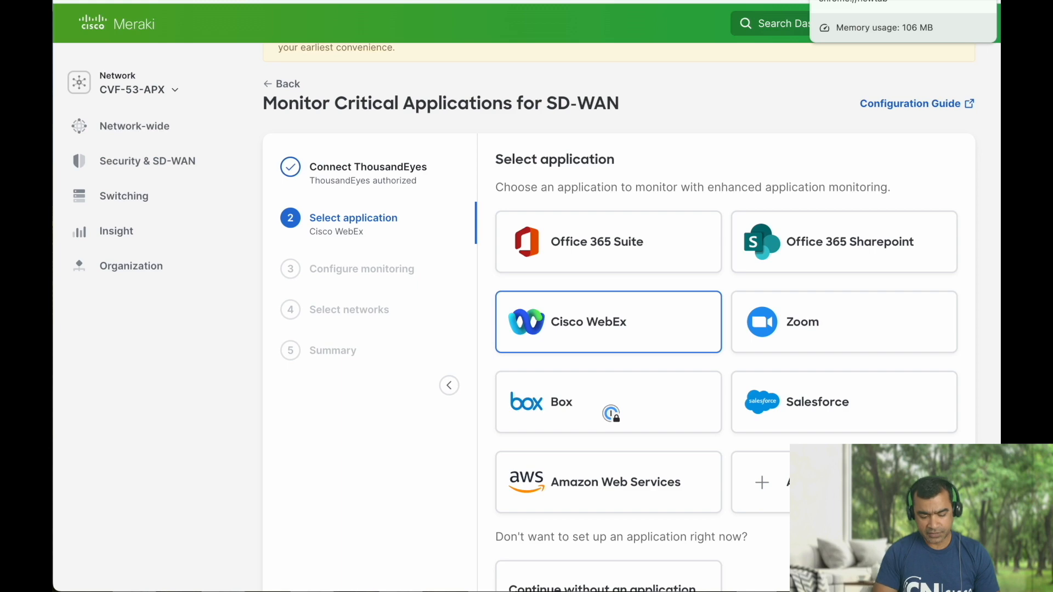
pyautogui.click(855, 1)
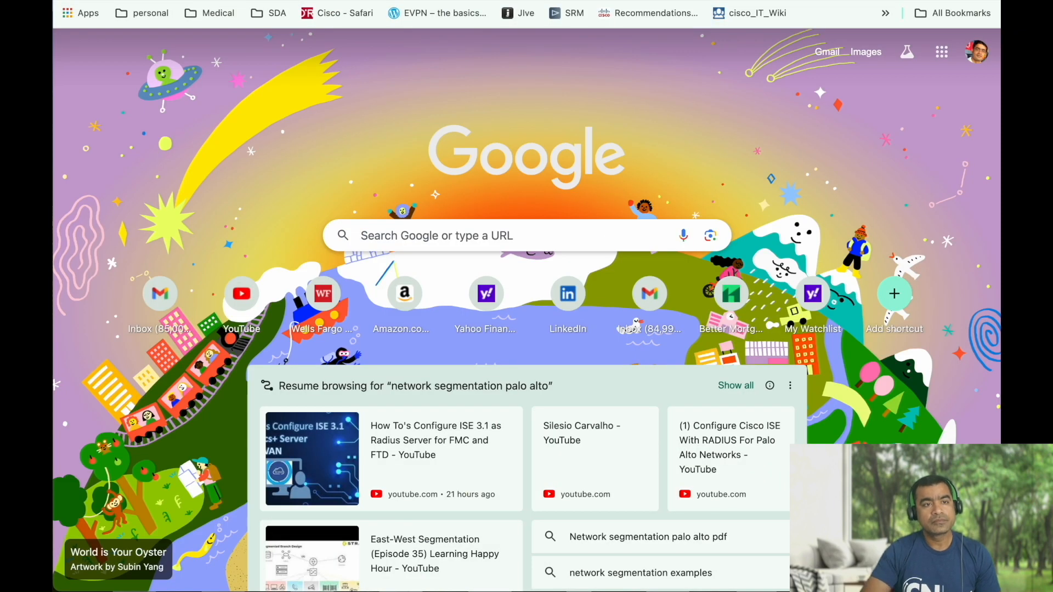
pyautogui.write('3')
pyautogui.press('Right')
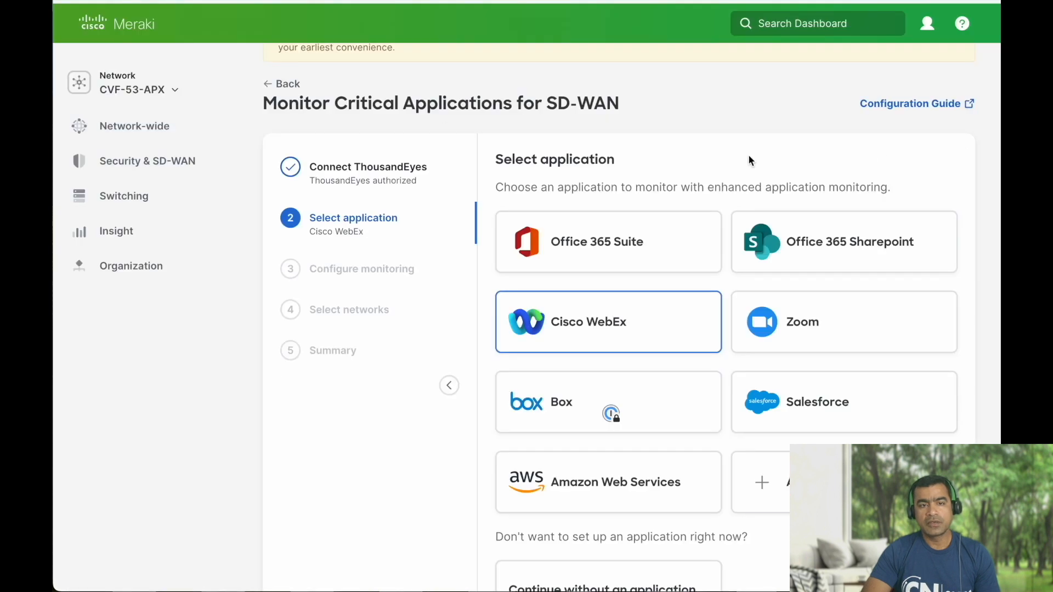
pyautogui.scroll(-3, 749, 157)
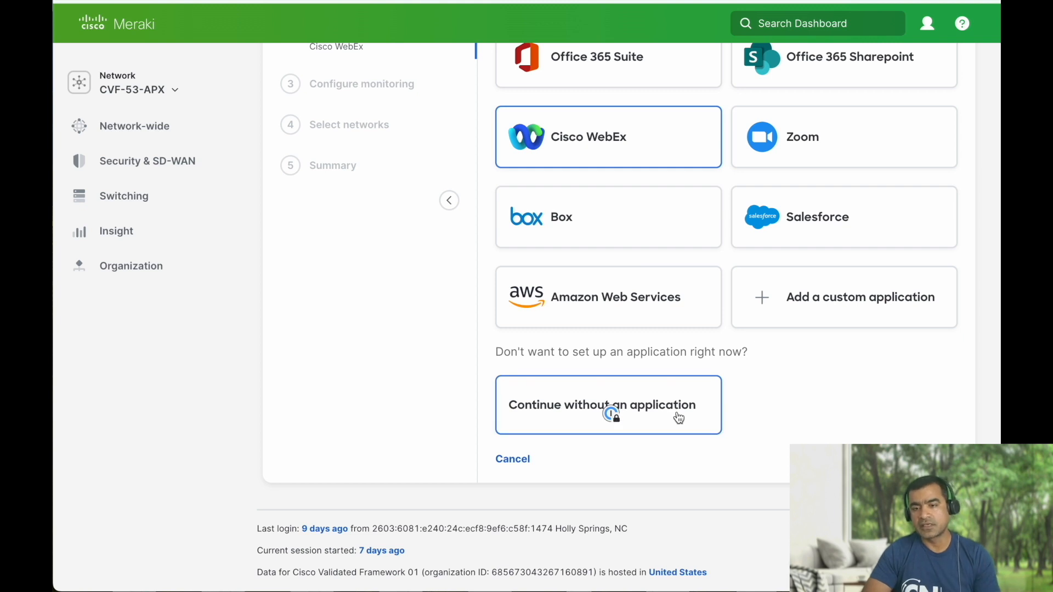
pyautogui.click(856, 302)
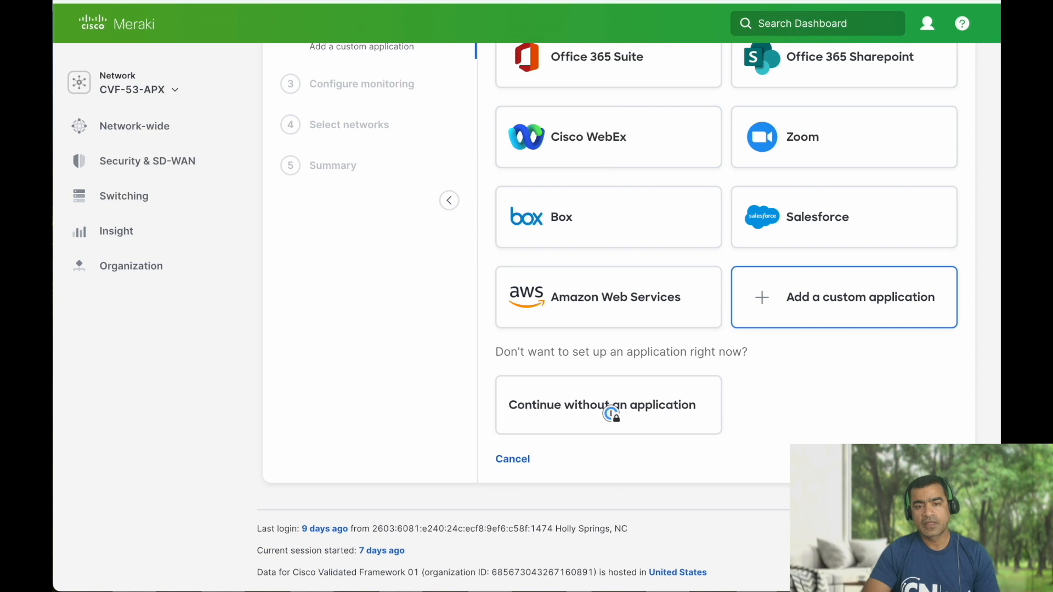
pyautogui.click(591, 241)
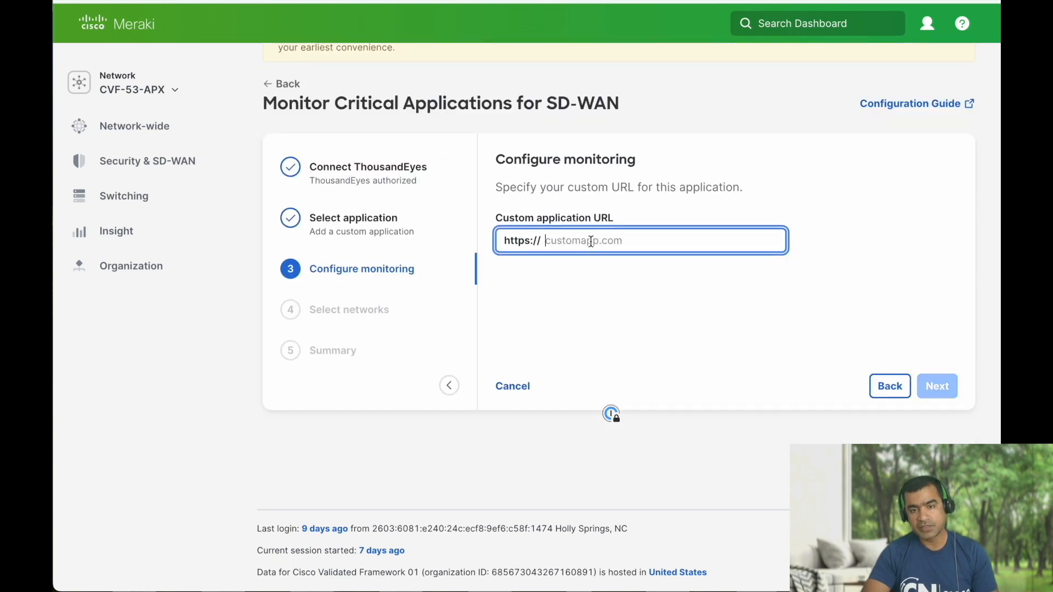
pyautogui.write('http://3.133.119.207/')
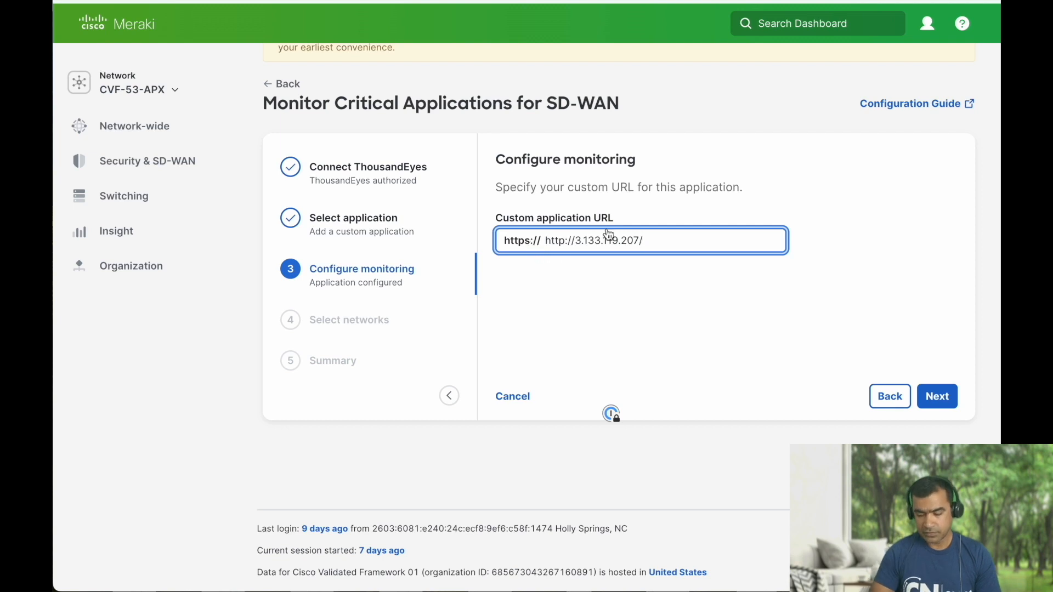
pyautogui.press('BackSpace')
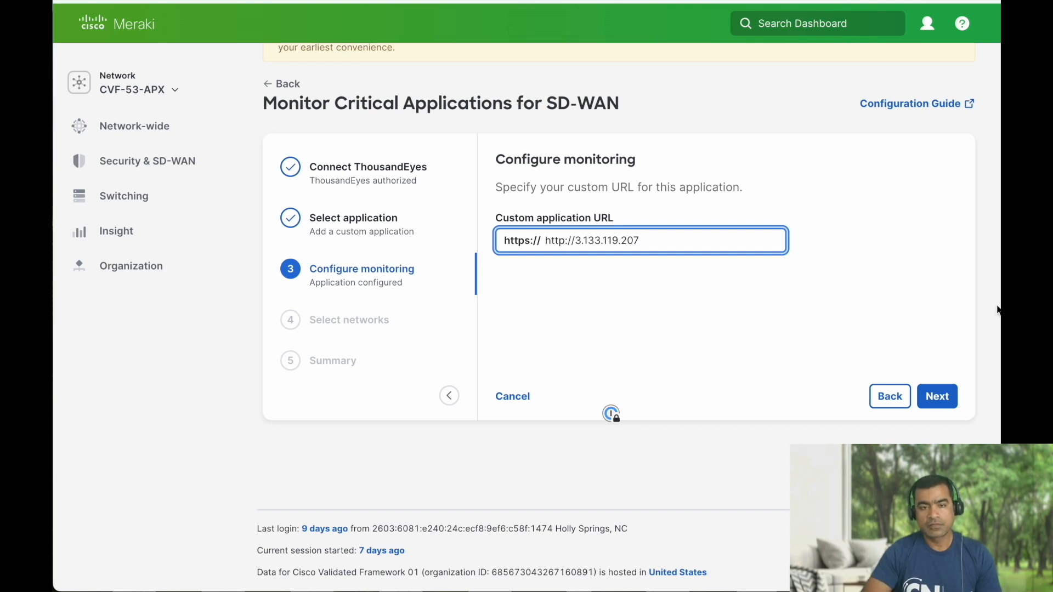
pyautogui.click(939, 394)
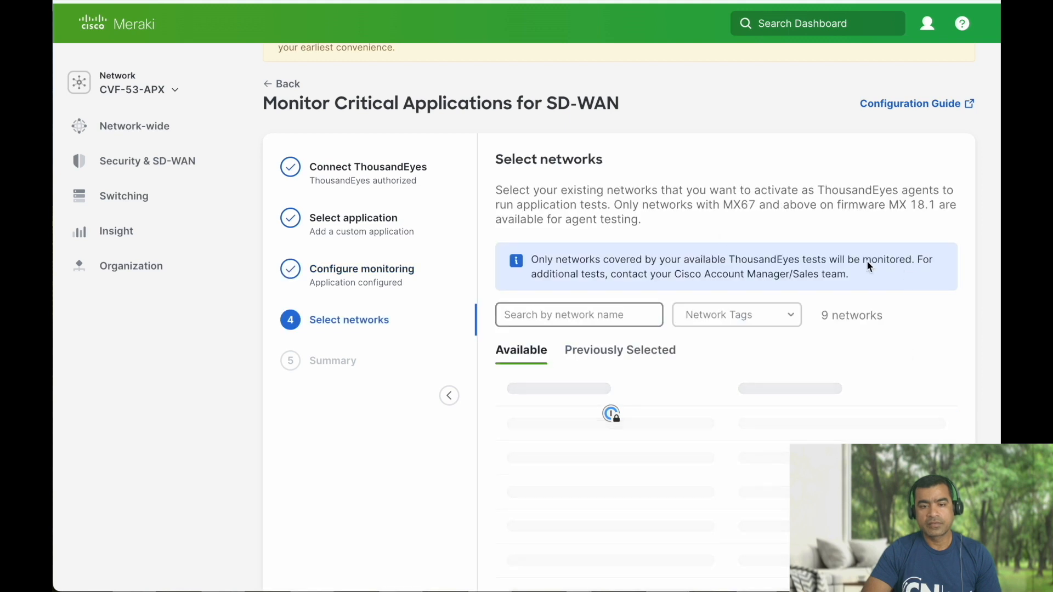
# Search networks for 'AP', tick CVF-53-APX, and advance to the Summary step.
pyautogui.scroll(-1, 711, 250)
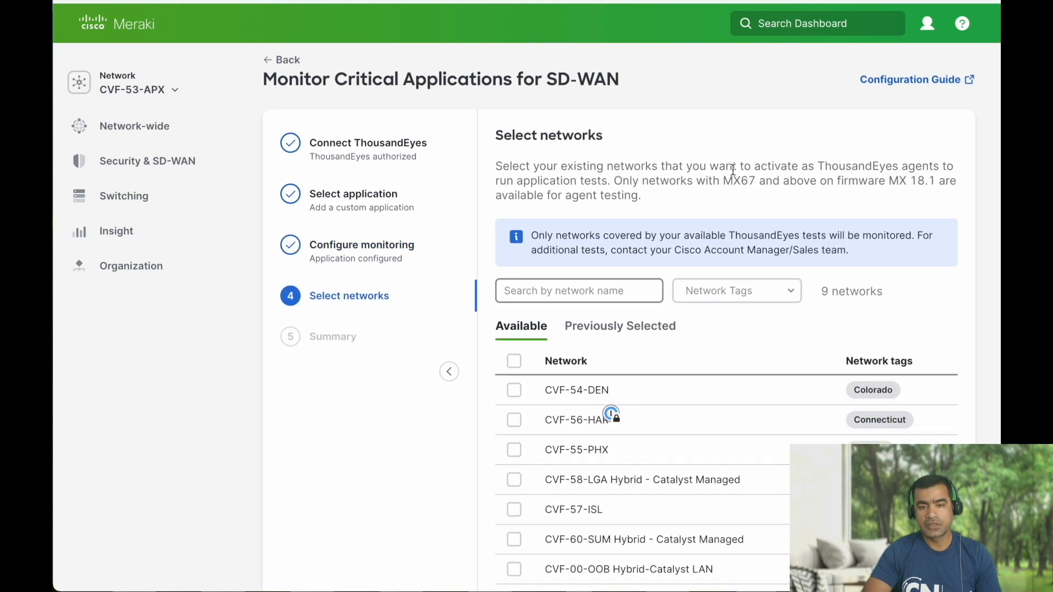
pyautogui.scroll(-3, 732, 168)
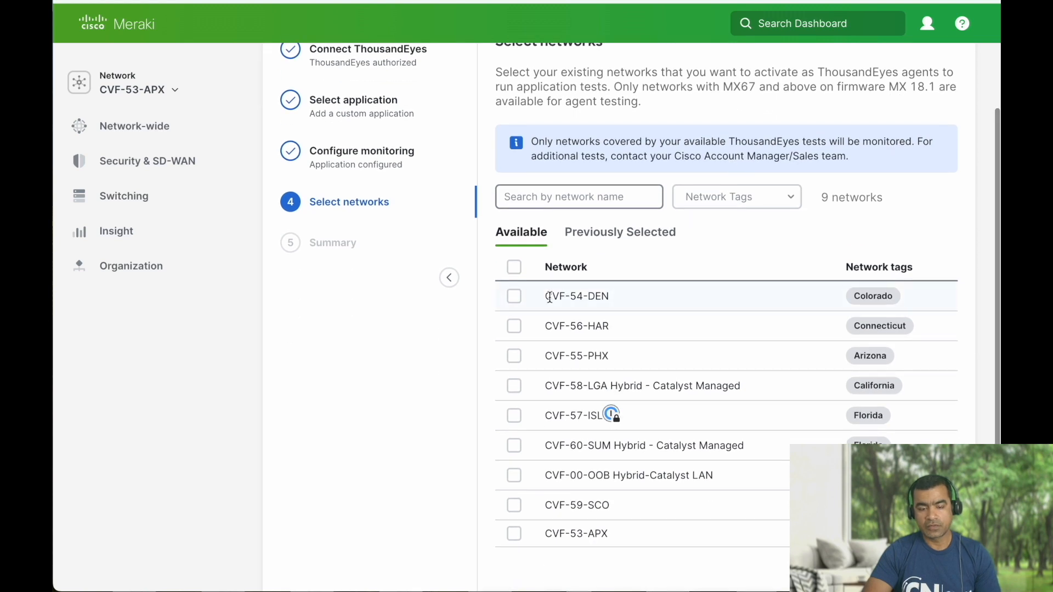
pyautogui.click(570, 200)
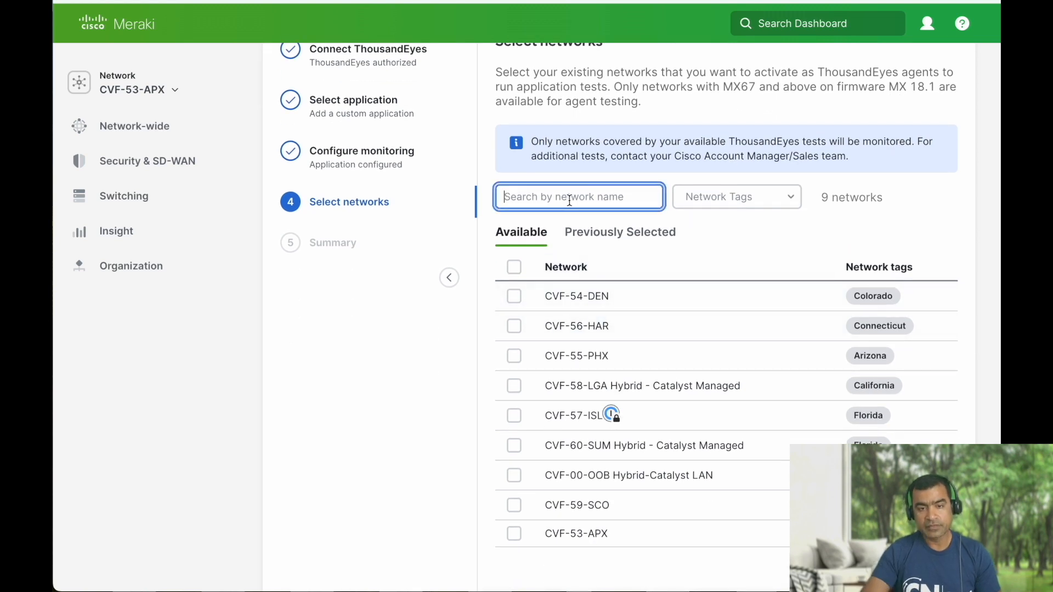
pyautogui.write('PAX')
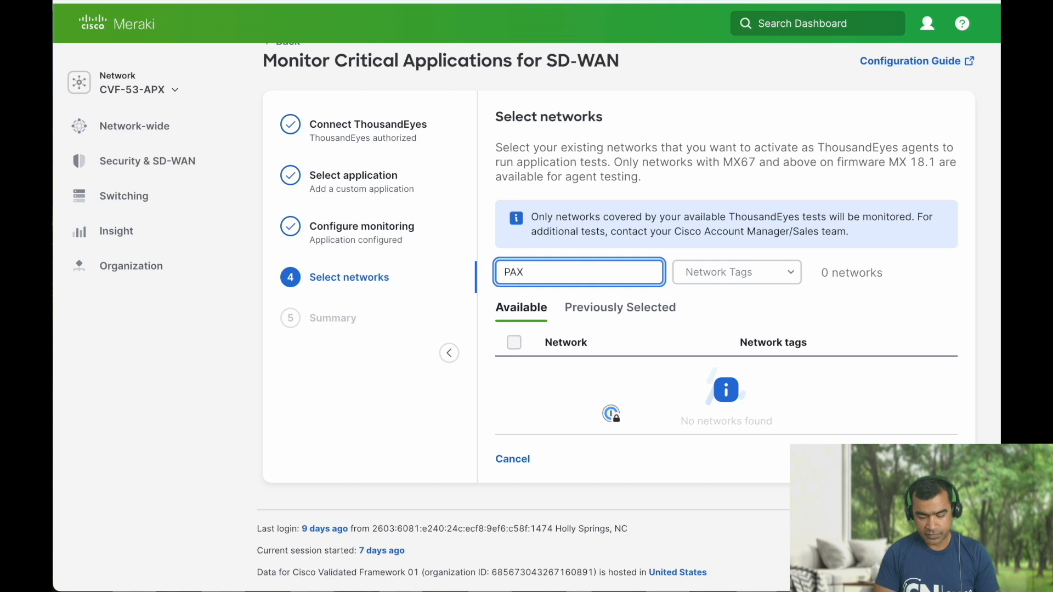
pyautogui.press('BackSpace')
pyautogui.press('BackSpace')
pyautogui.press('BackSpace')
pyautogui.write('AP')
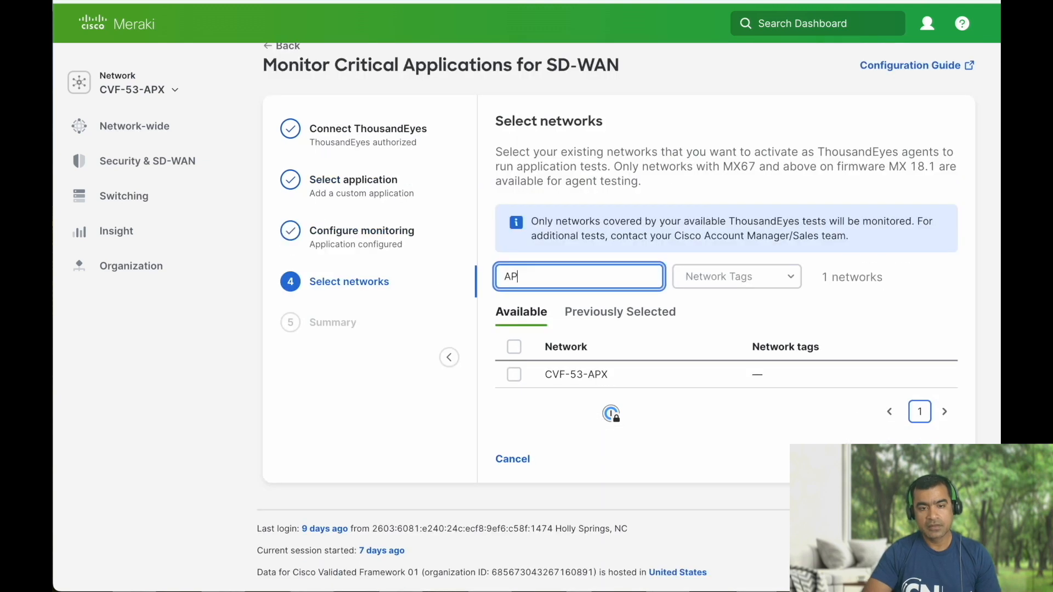
pyautogui.click(514, 375)
pyautogui.click(513, 375)
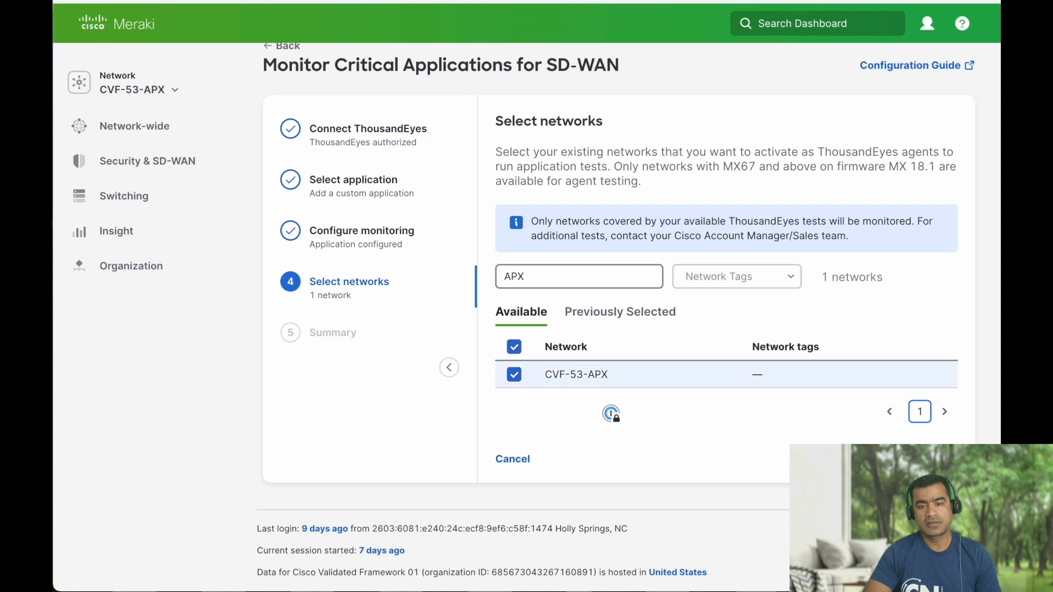
pyautogui.click(937, 459)
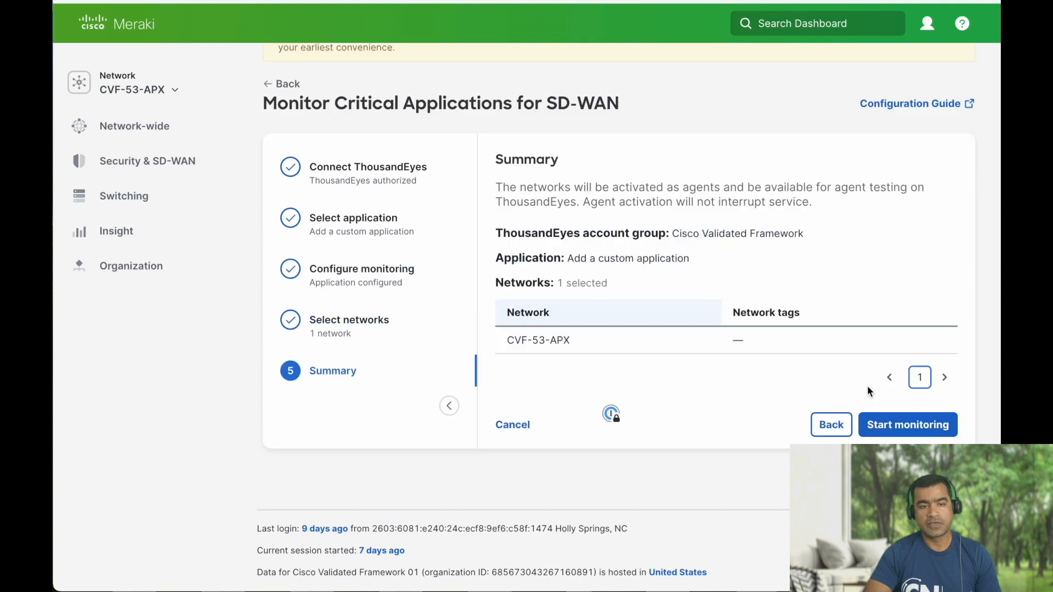
# Start monitoring the custom application on CVF-53-APX from the Summary step.
pyautogui.click(903, 427)
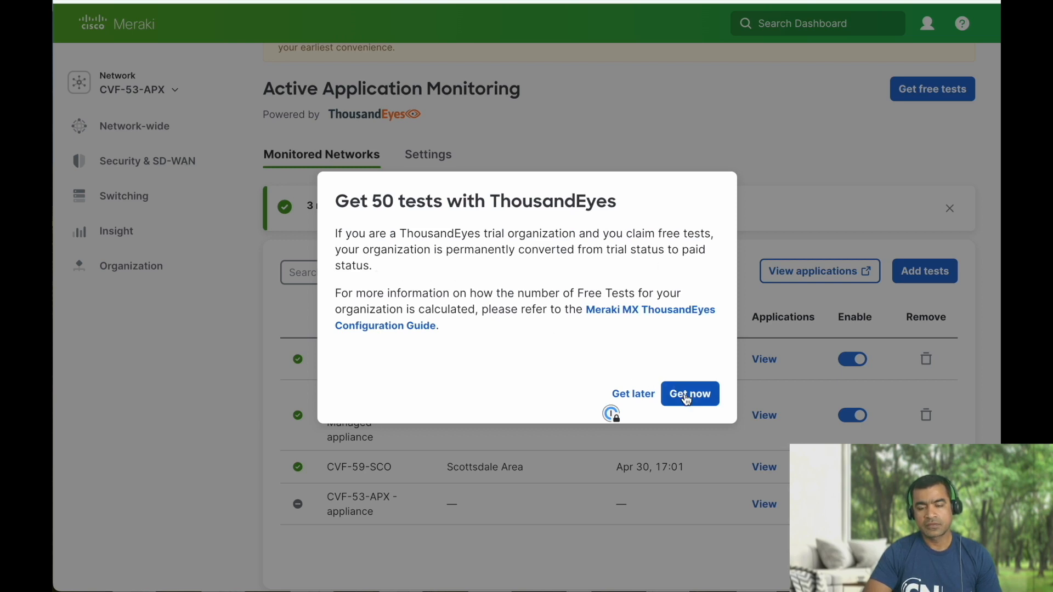
# Defer the free-tests offer, check CVF-53-APX's monitored app, then begin adding another test.
pyautogui.click(636, 395)
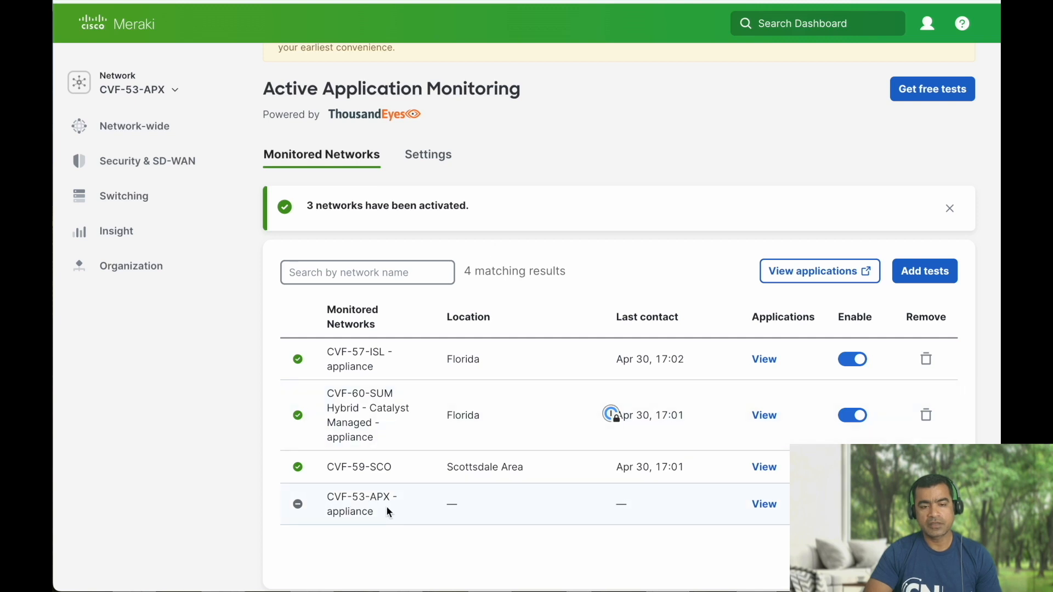
pyautogui.scroll(-2, 515, 512)
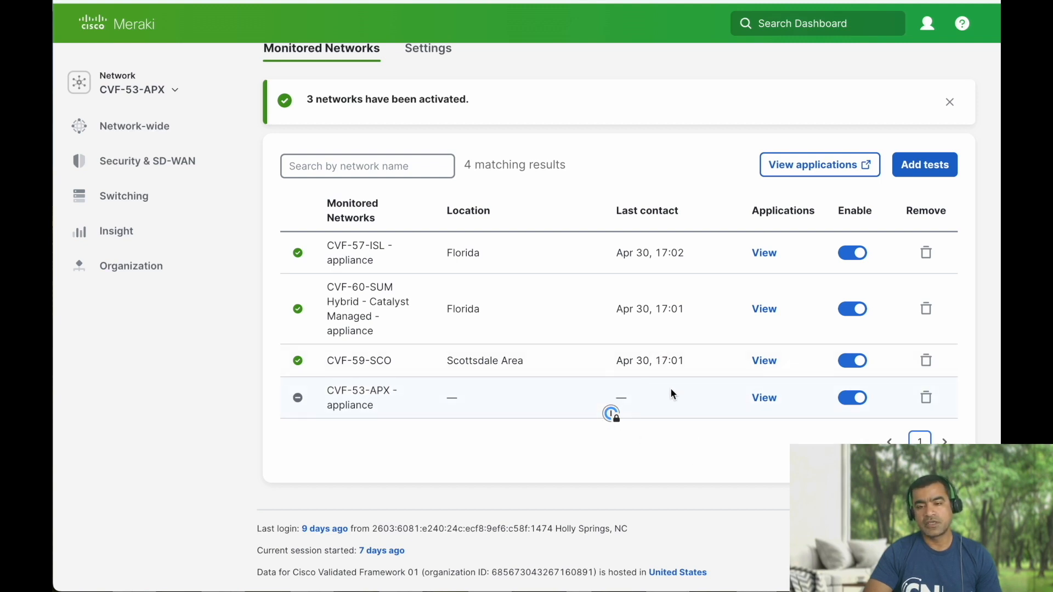
pyautogui.click(764, 399)
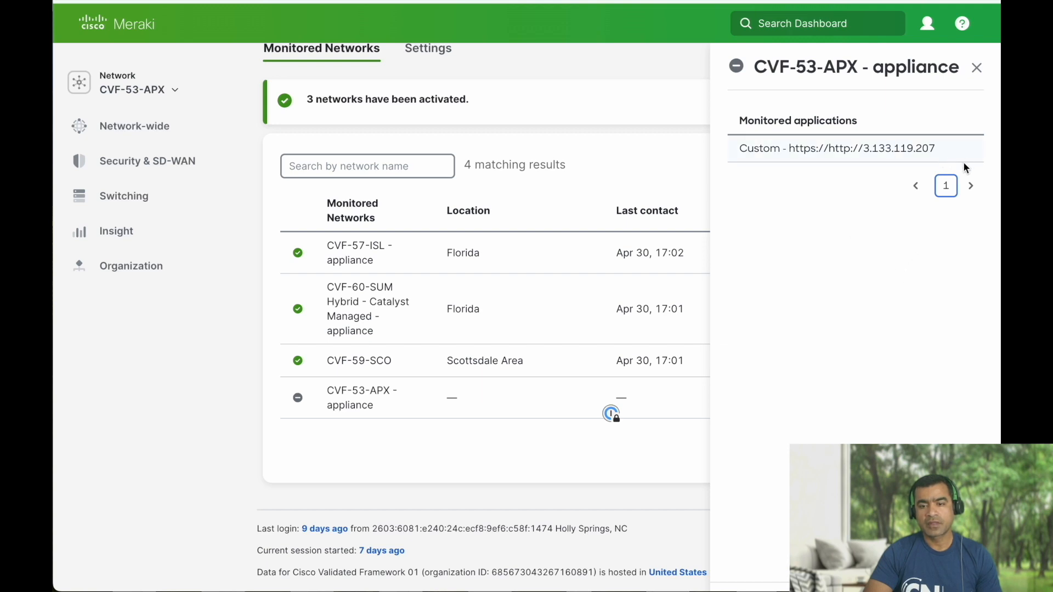
pyautogui.click(975, 69)
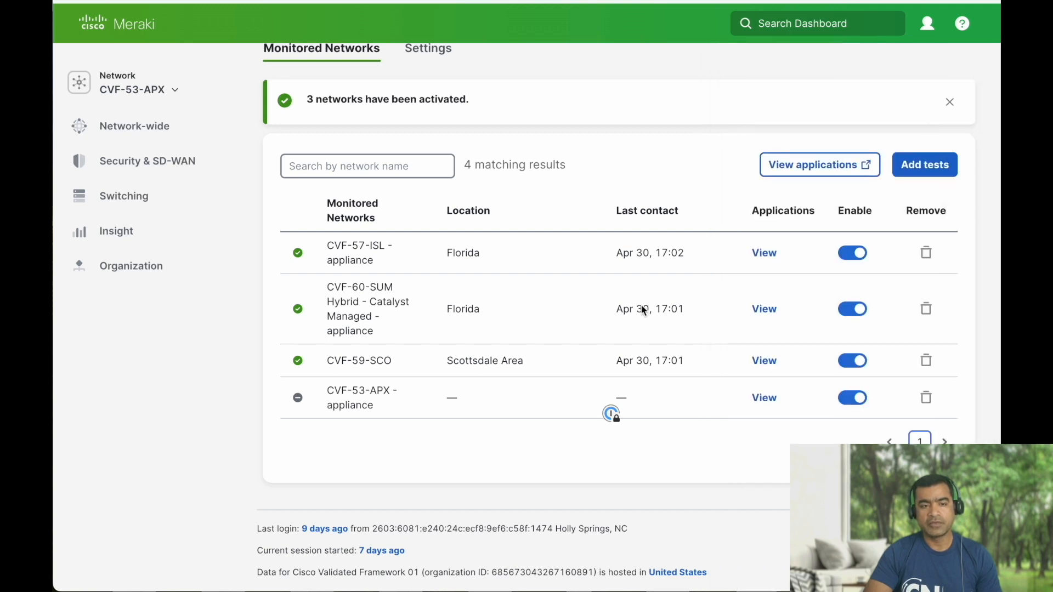
pyautogui.click(924, 170)
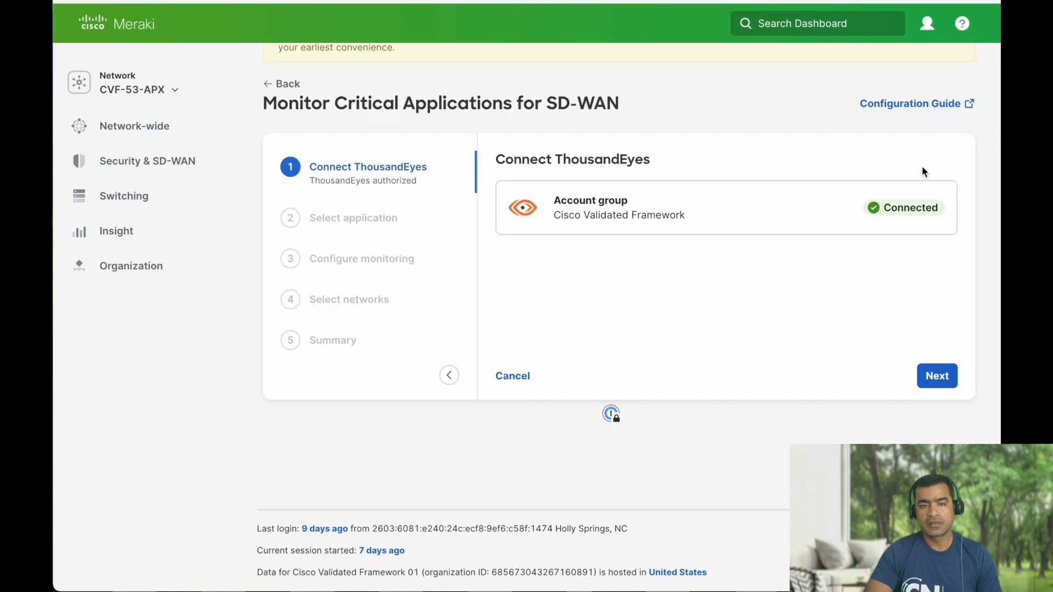
# Choose Cisco WebEx as the monitored application with subdomain 'cisco'.
pyautogui.click(935, 384)
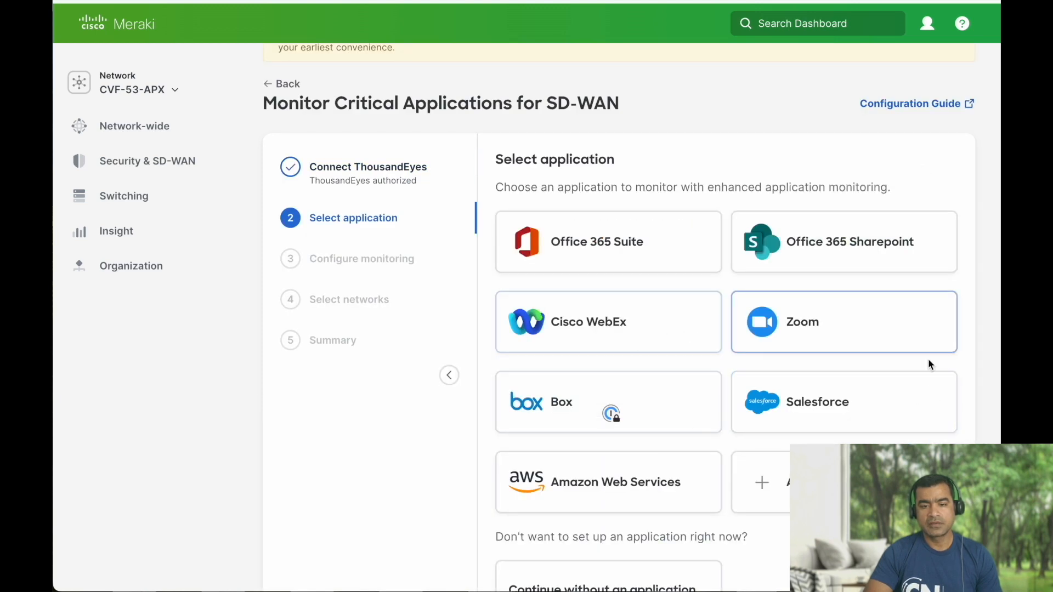
pyautogui.click(618, 327)
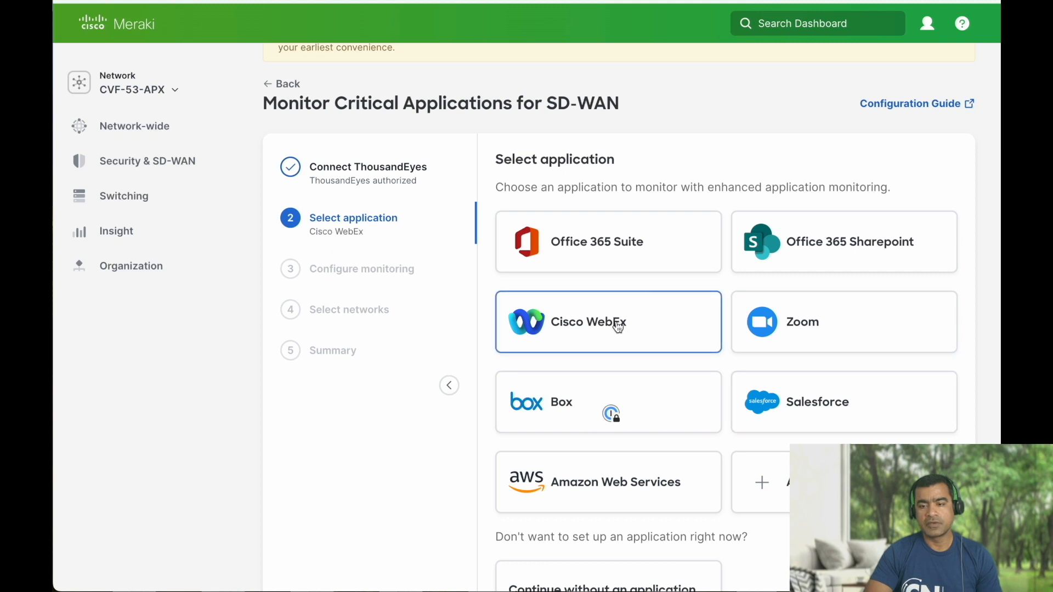
pyautogui.scroll(-3, 616, 324)
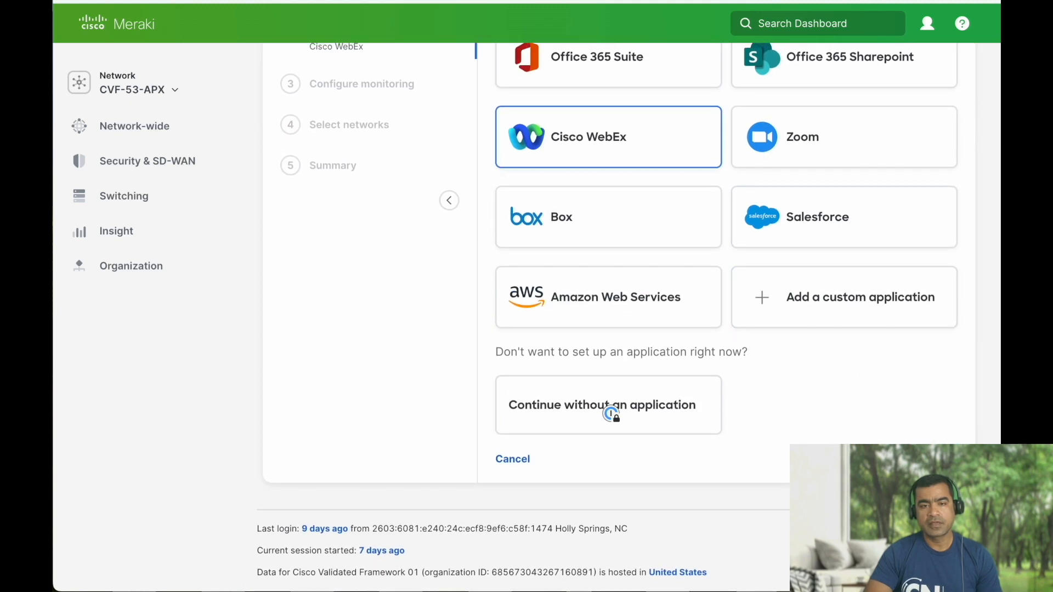
pyautogui.click(575, 241)
pyautogui.write('cisco')
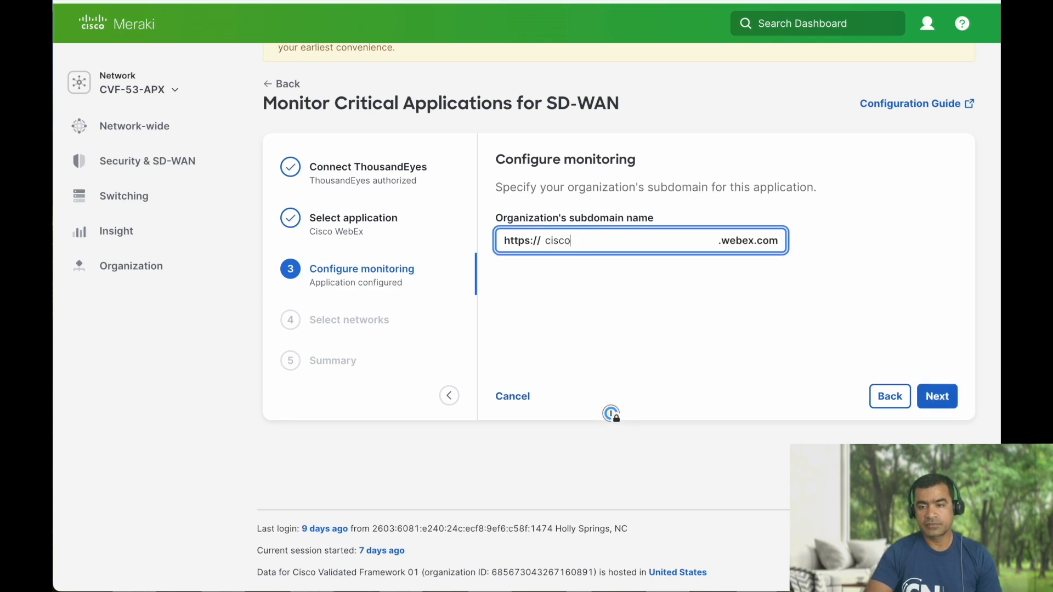
pyautogui.click(939, 399)
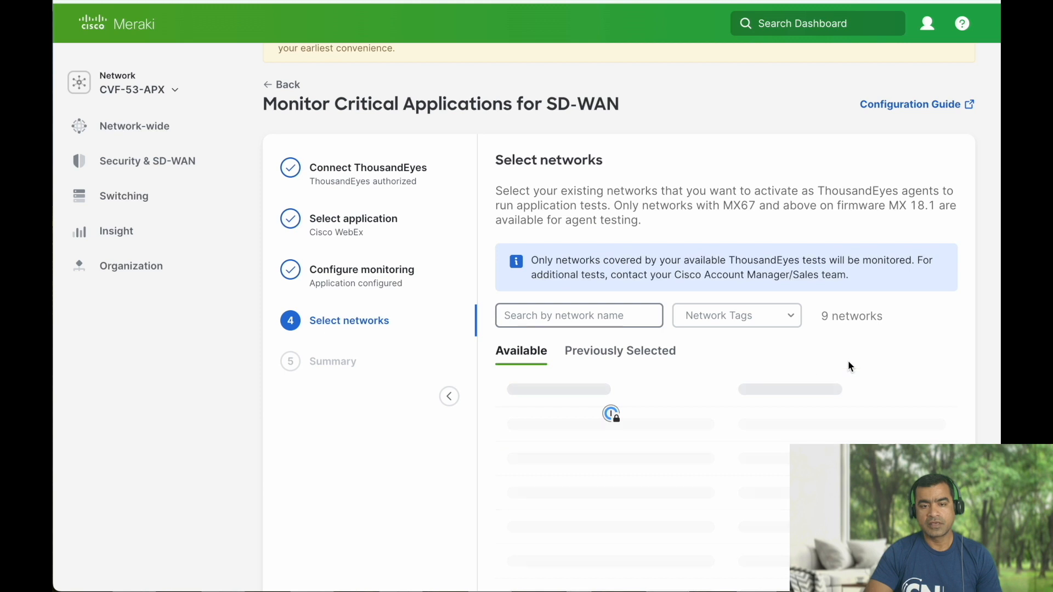
# Select the CVF-53-APX network and start WebEx monitoring on it.
pyautogui.scroll(-3, 849, 362)
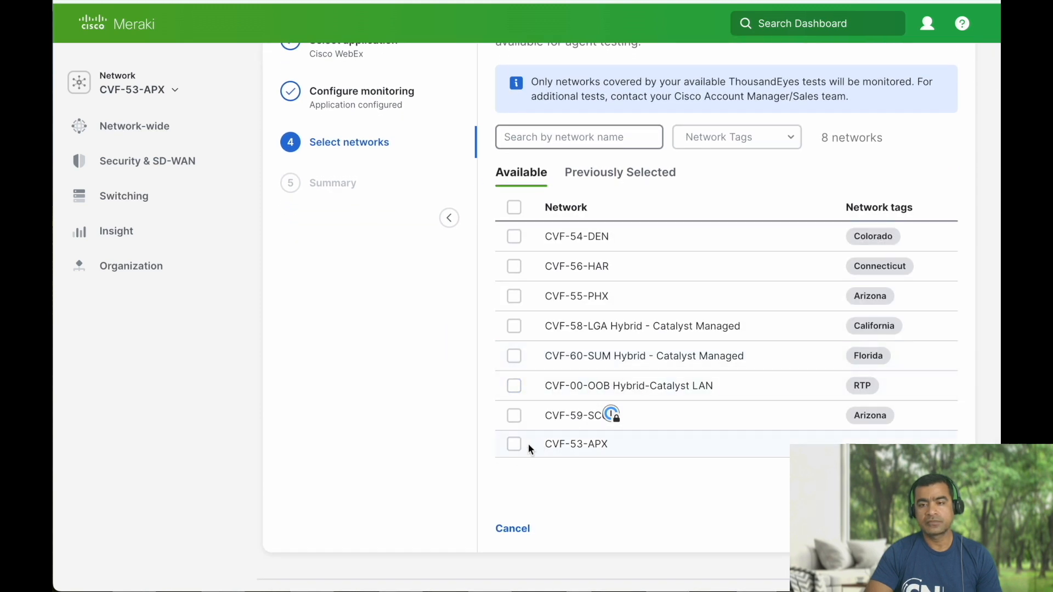
pyautogui.click(514, 444)
pyautogui.scroll(-2, 524, 449)
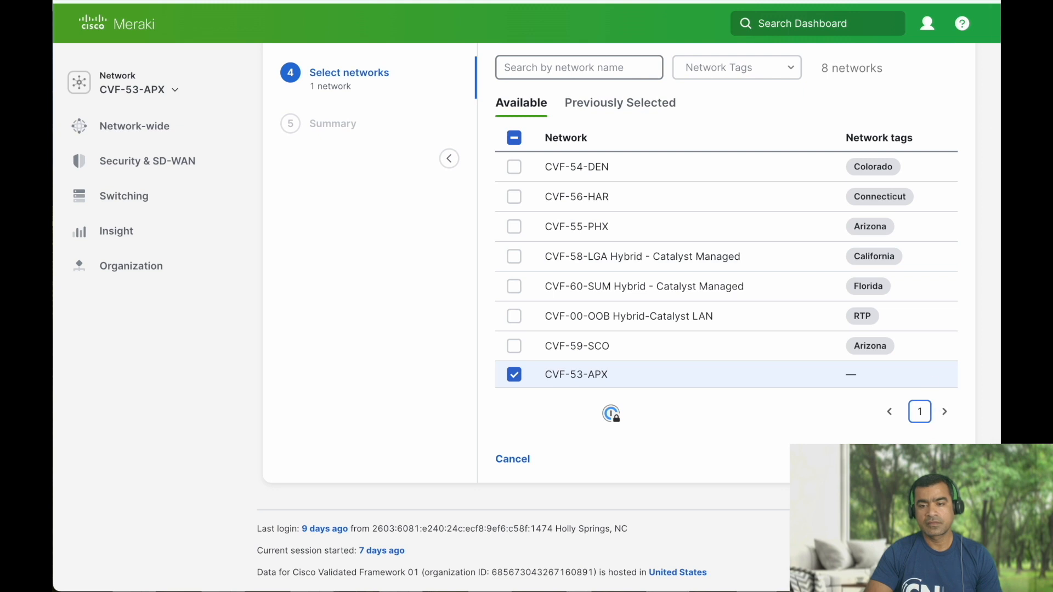
pyautogui.click(933, 459)
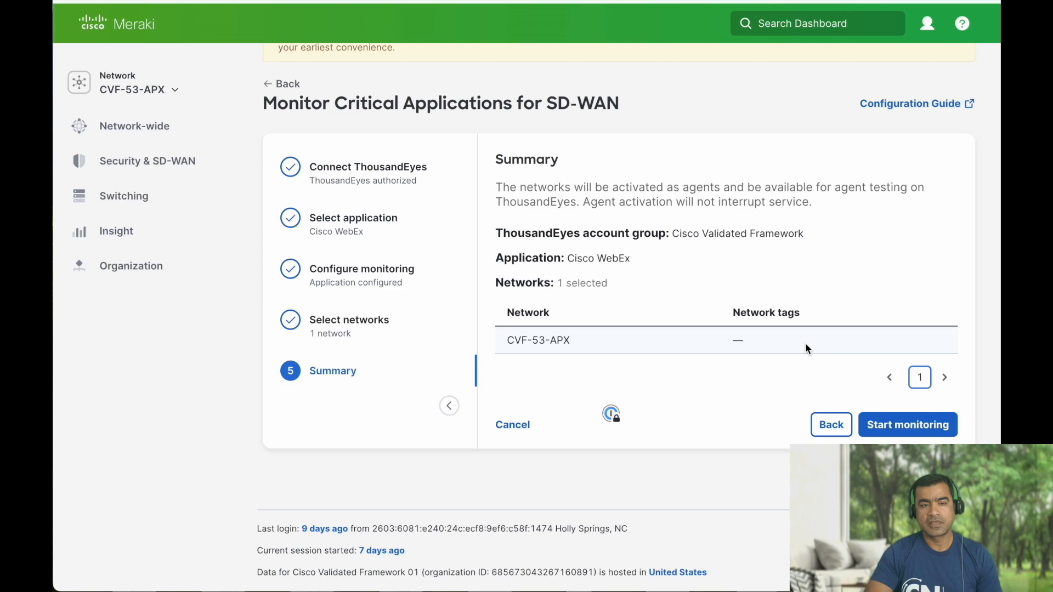
pyautogui.click(906, 424)
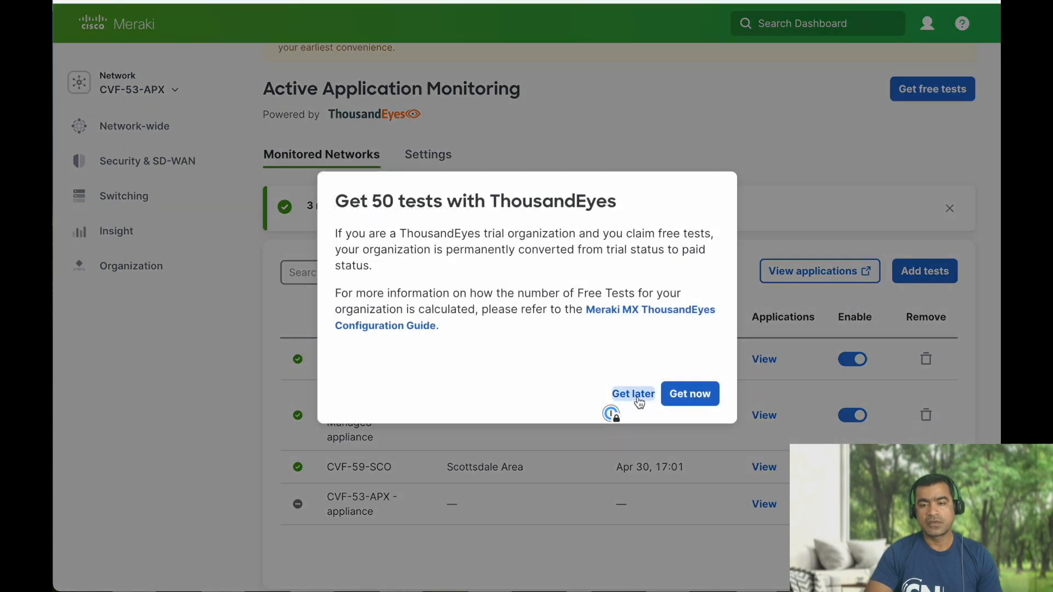
# Postpone claiming the free tests and view CVF-53-APX in ThousandEyes.
pyautogui.click(633, 394)
pyautogui.scroll(-2, 637, 395)
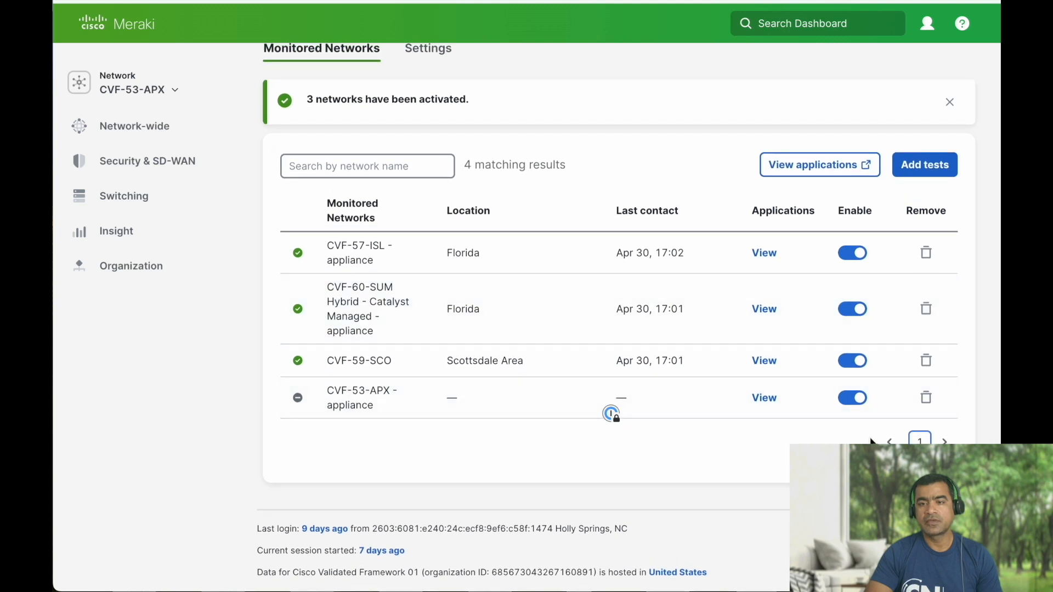
pyautogui.click(814, 394)
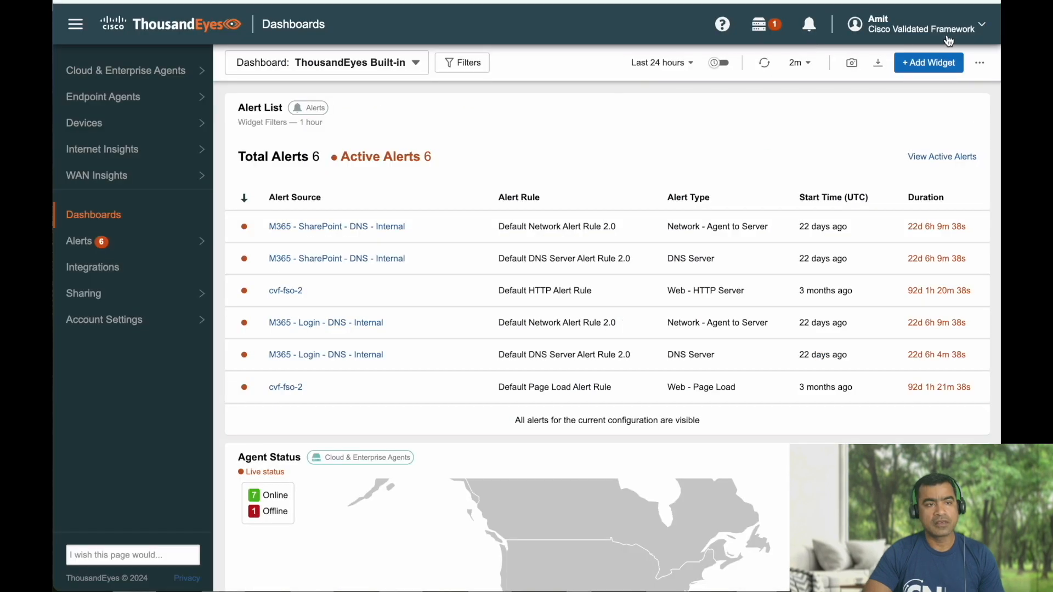
# Open the CVF-53-APX enterprise agent's details from Cloud & Enterprise Agents Agent Settings.
pyautogui.click(144, 78)
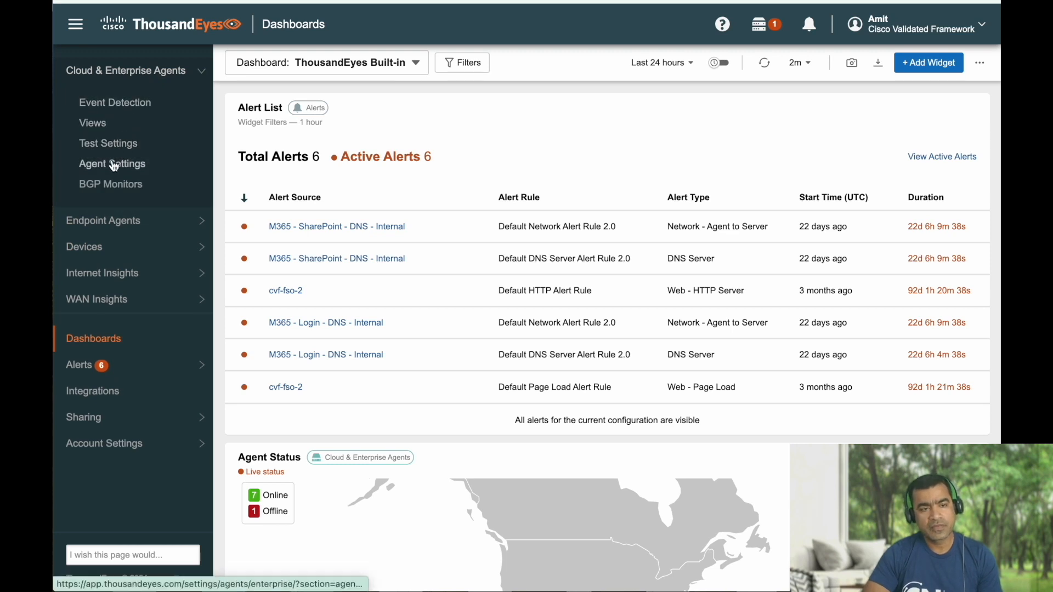
pyautogui.click(112, 164)
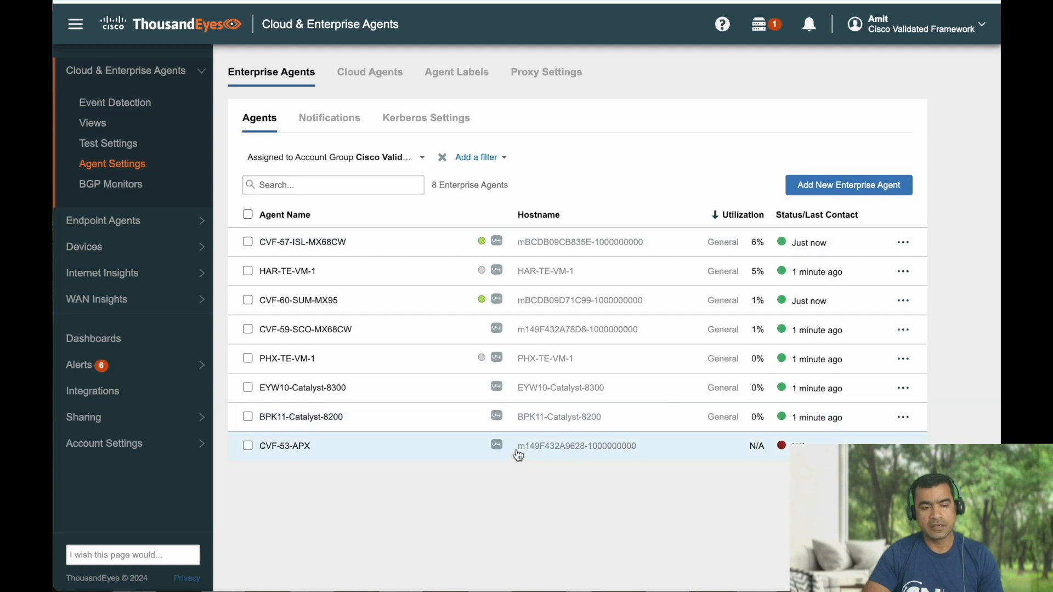
pyautogui.click(248, 446)
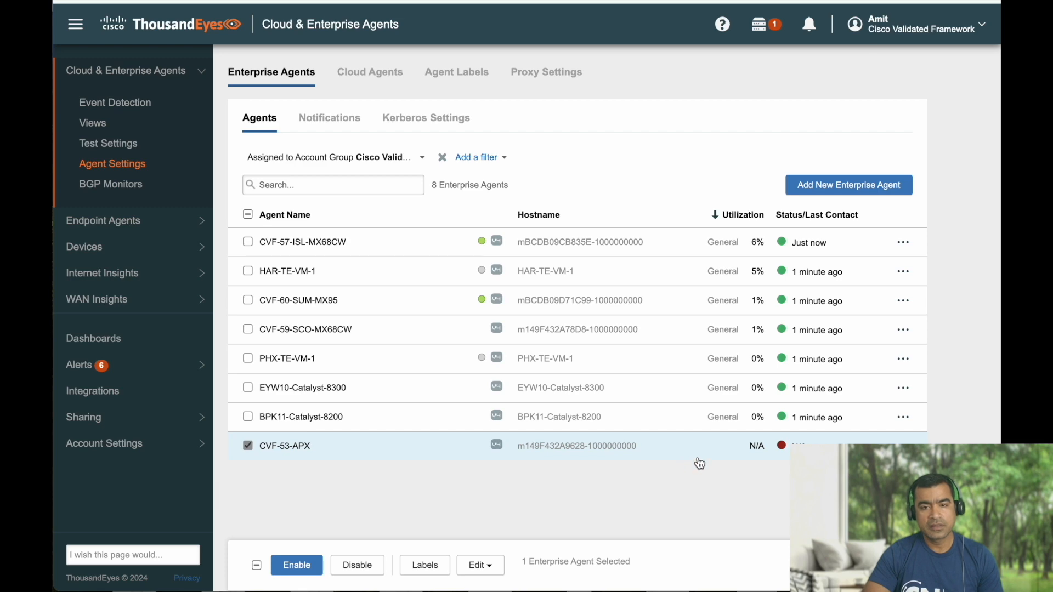
pyautogui.click(298, 447)
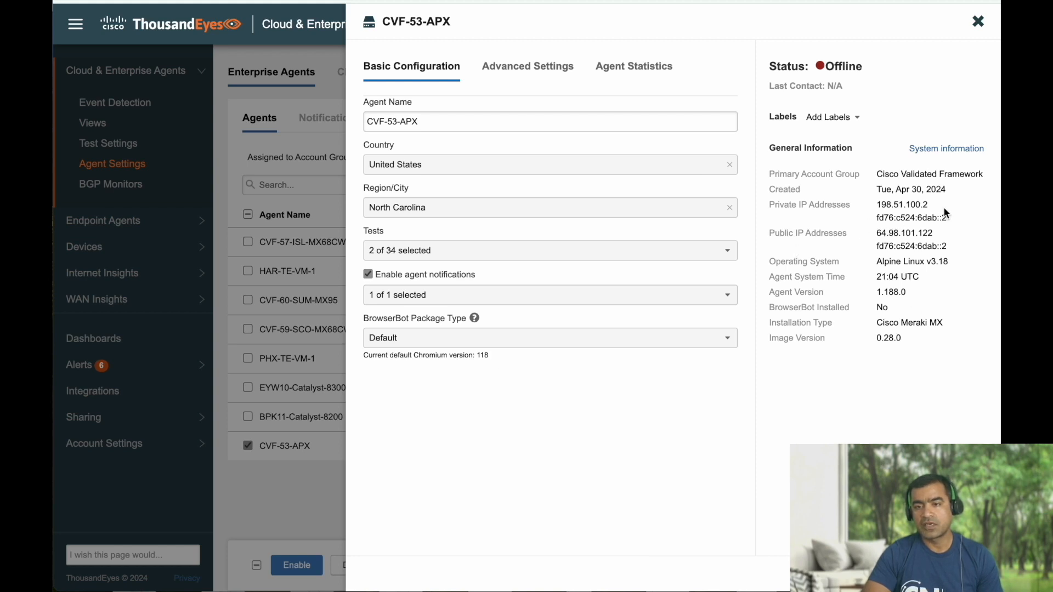
# Inspect CVF-53-APX's private IP addresses and its advanced settings.
pyautogui.moveTo(946, 220); pyautogui.dragTo(784, 204)
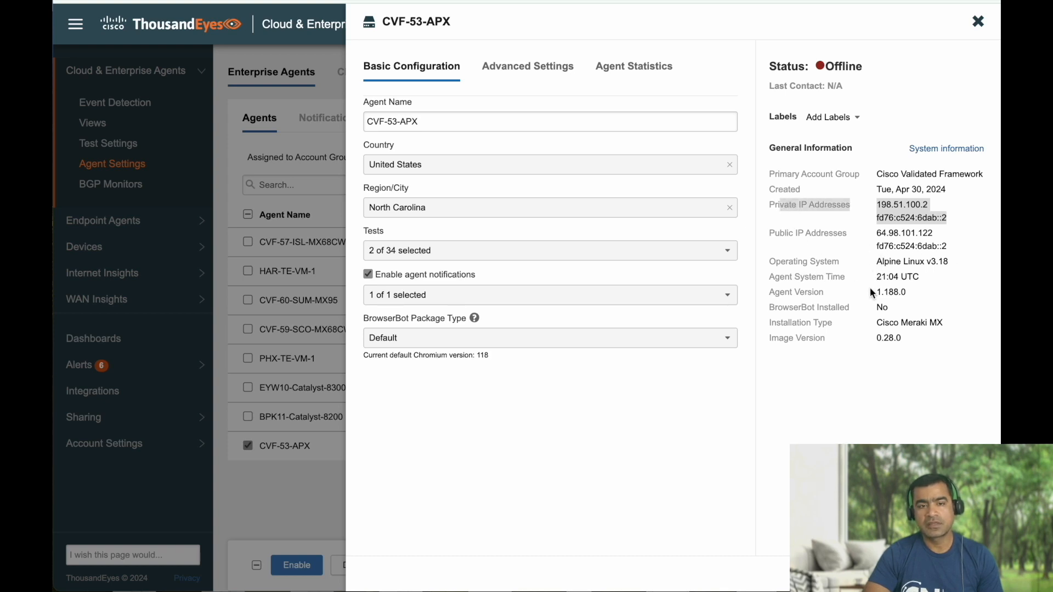
pyautogui.click(508, 73)
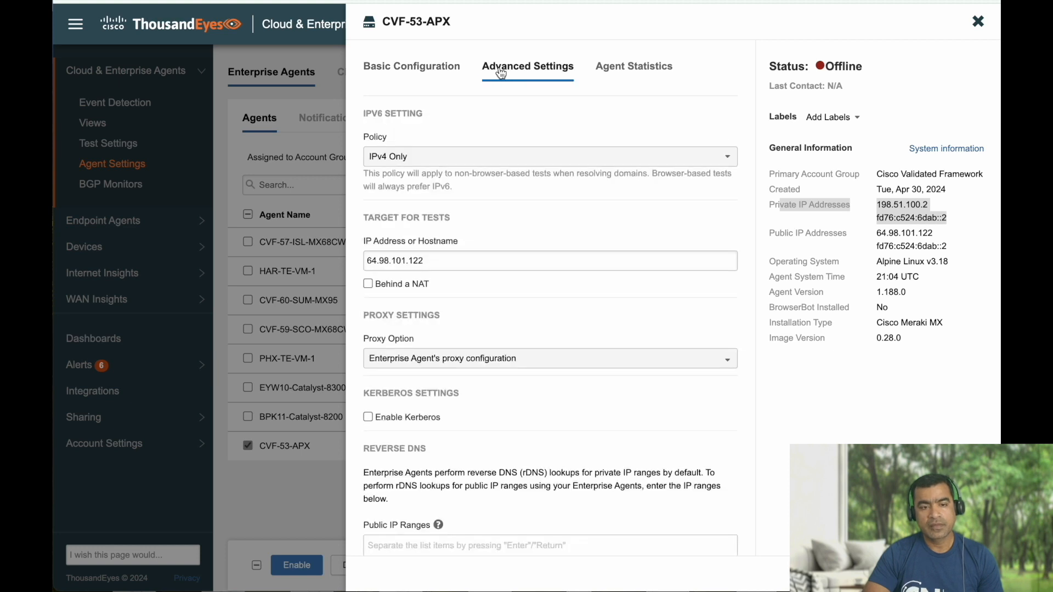
pyautogui.click(428, 72)
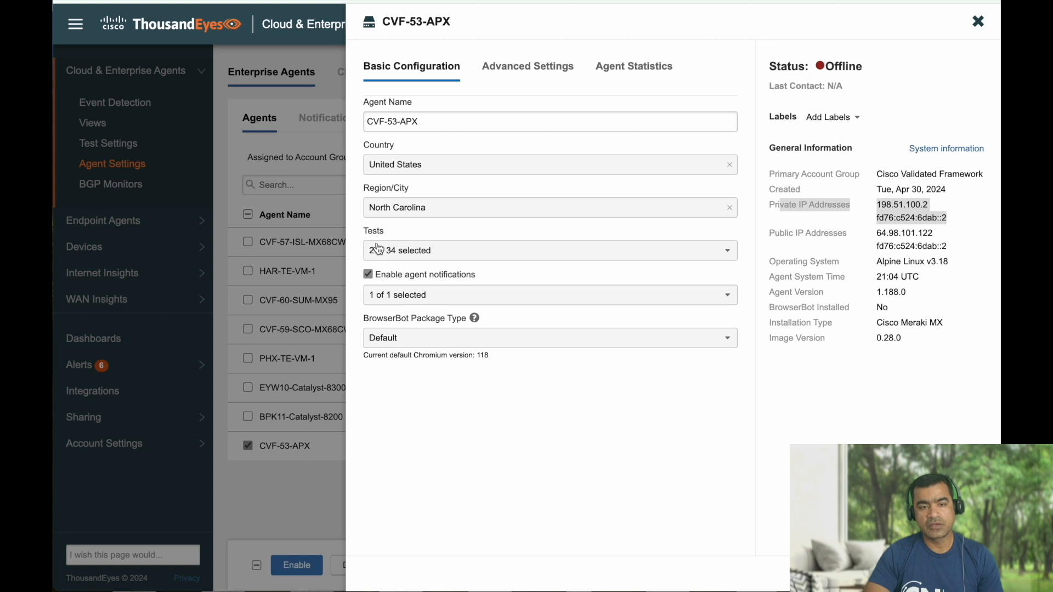
# Filter the agent's tests to Selected, confirm the two HTTP Server tests, and close the panel.
pyautogui.click(560, 258)
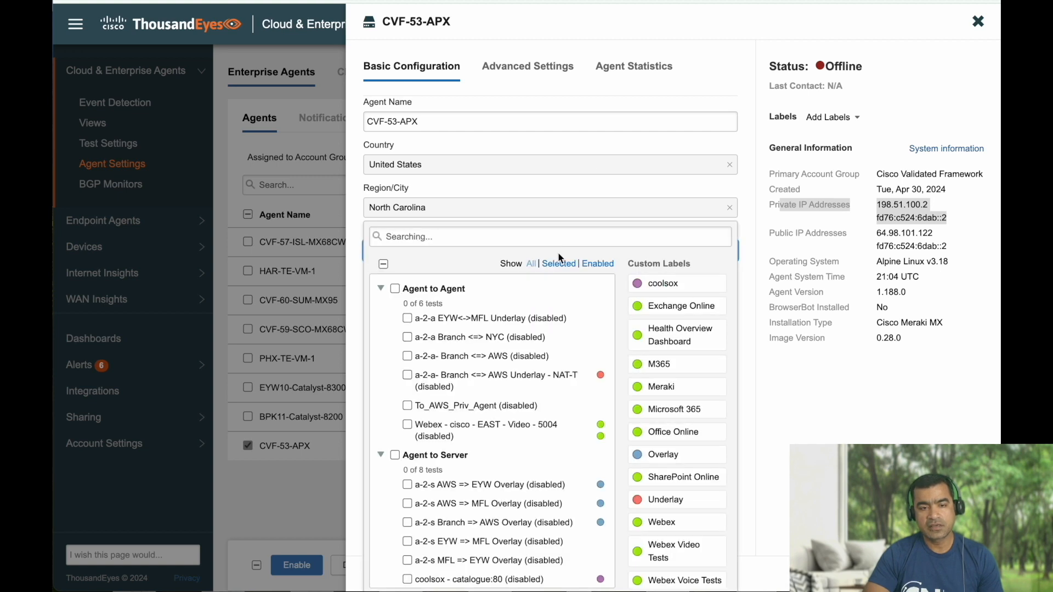
pyautogui.click(559, 265)
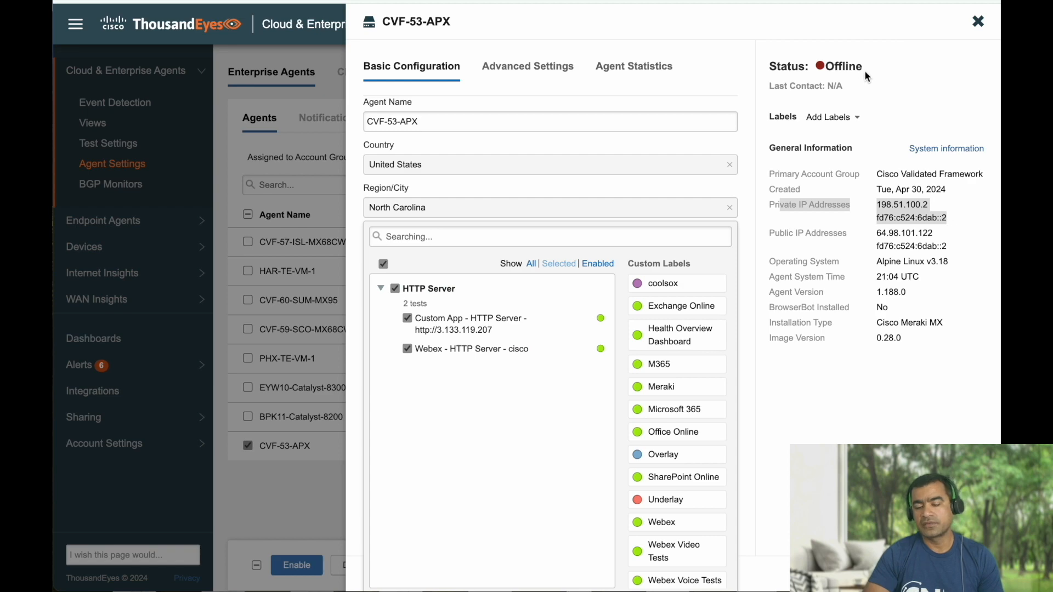
pyautogui.moveTo(865, 73); pyautogui.dragTo(818, 70)
pyautogui.press('Escape')
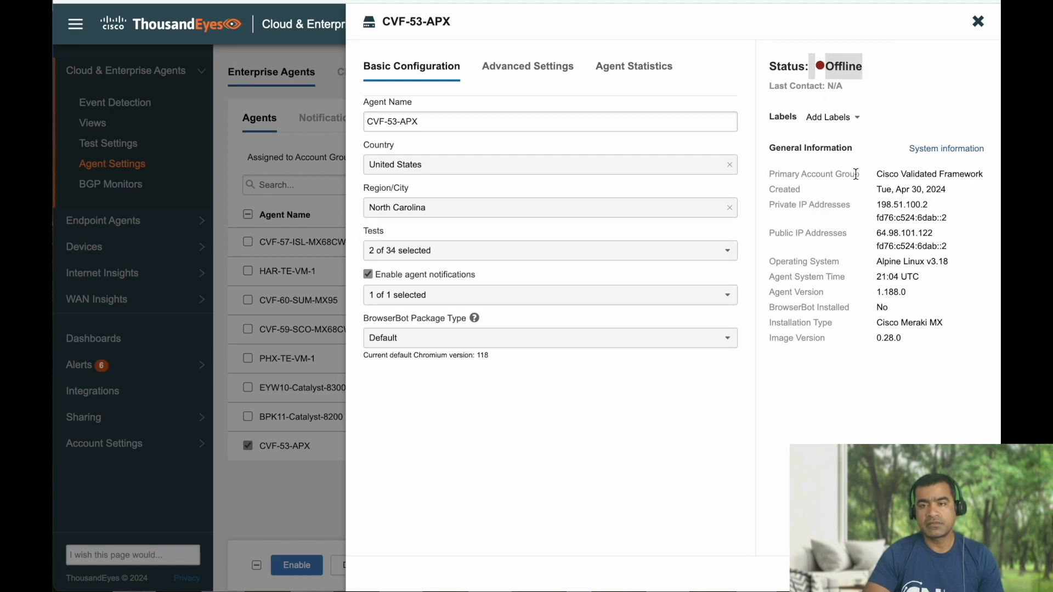
pyautogui.click(979, 25)
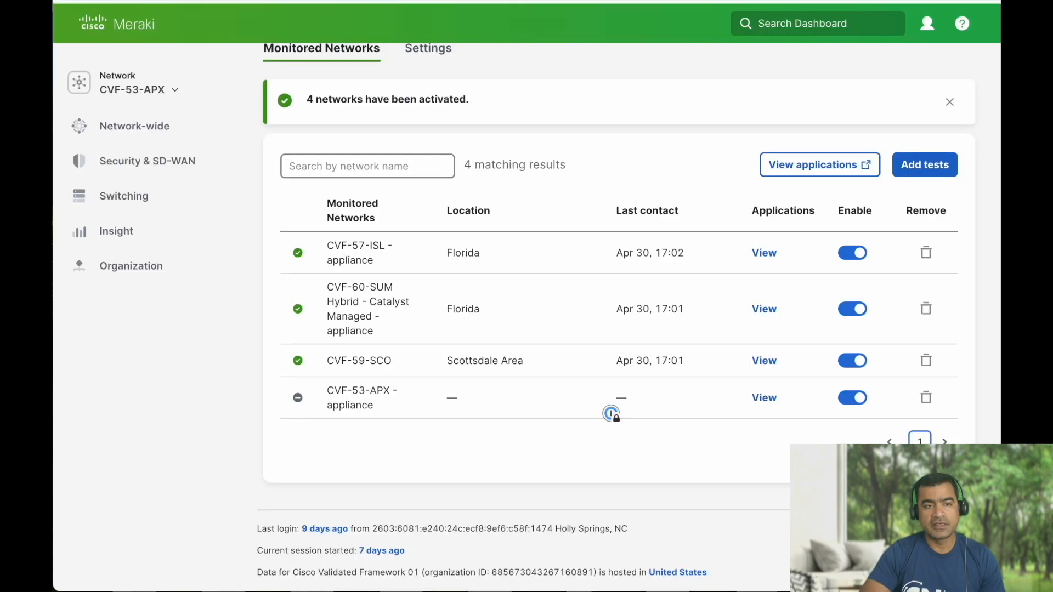
# Reload Insight > Active Application Monitoring and confirm CVF-53-APX is active in North Carolina.
pyautogui.scroll(3, 594, 214)
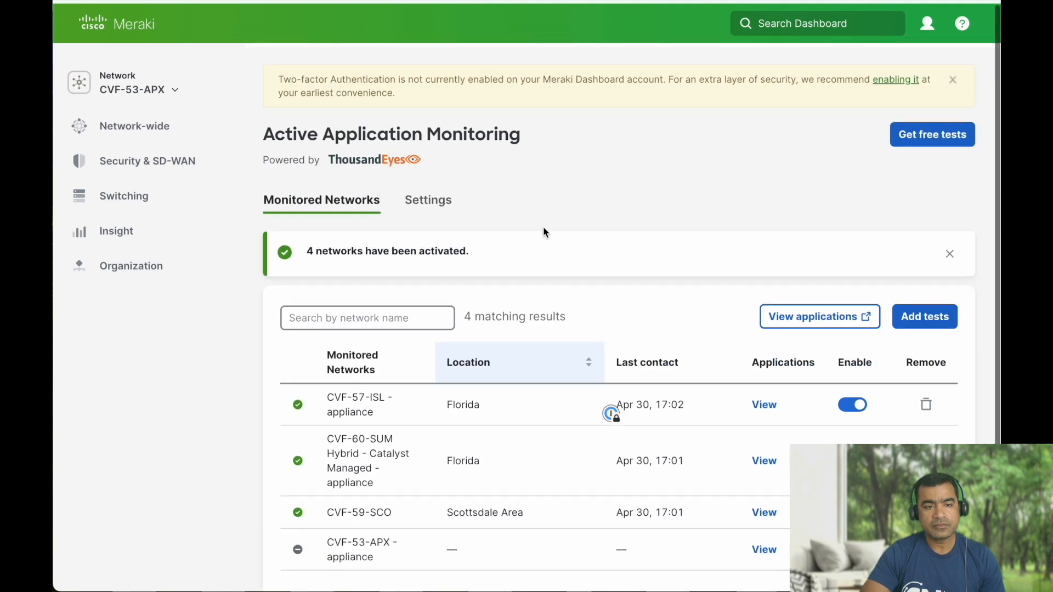
pyautogui.moveTo(170, 162)
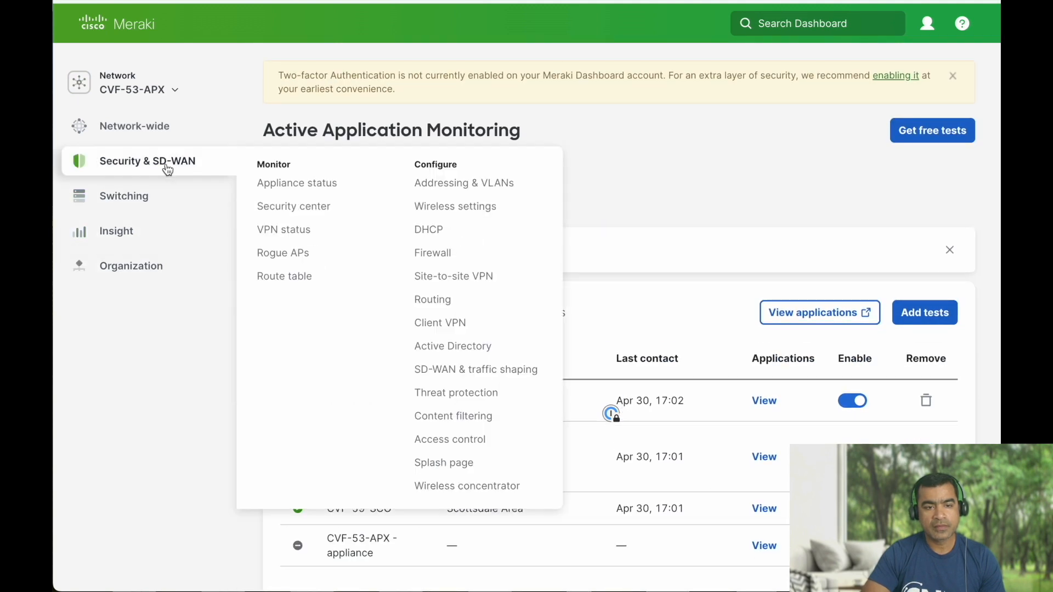
pyautogui.moveTo(146, 228)
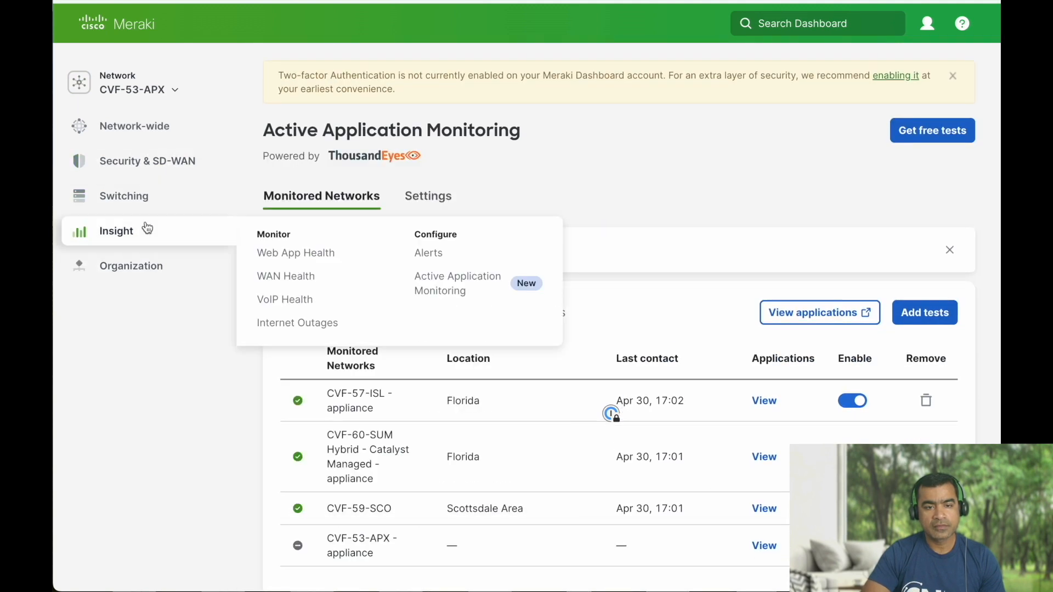
pyautogui.click(458, 283)
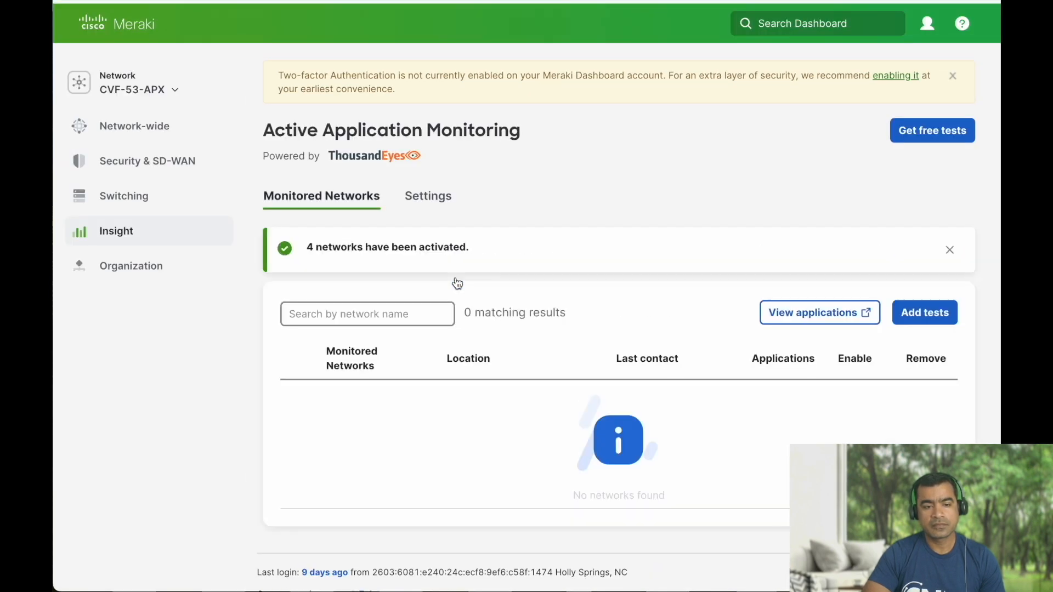
pyautogui.scroll(-3, 567, 276)
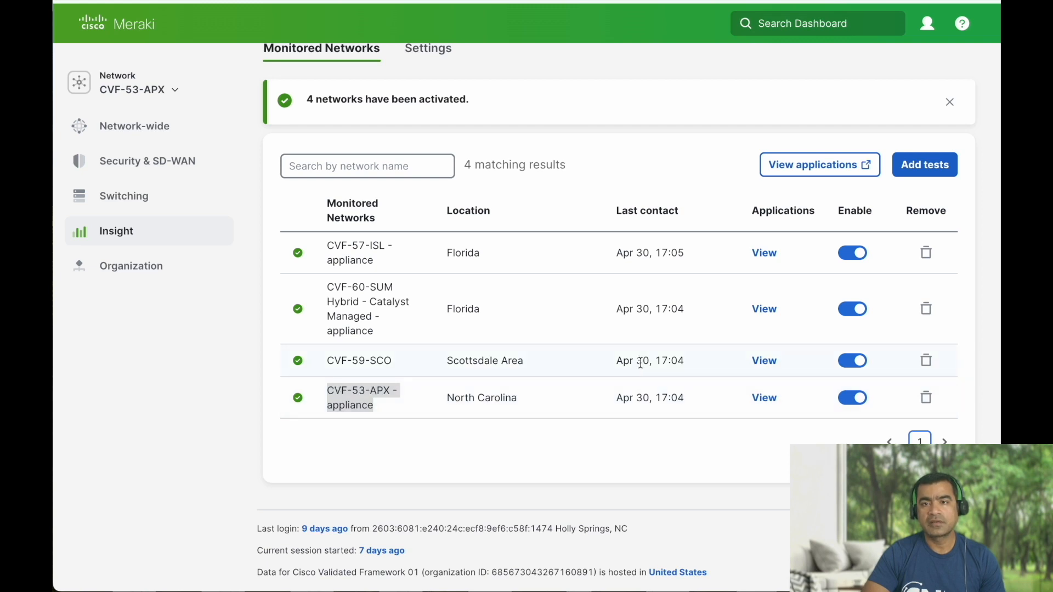
pyautogui.scroll(3, 639, 364)
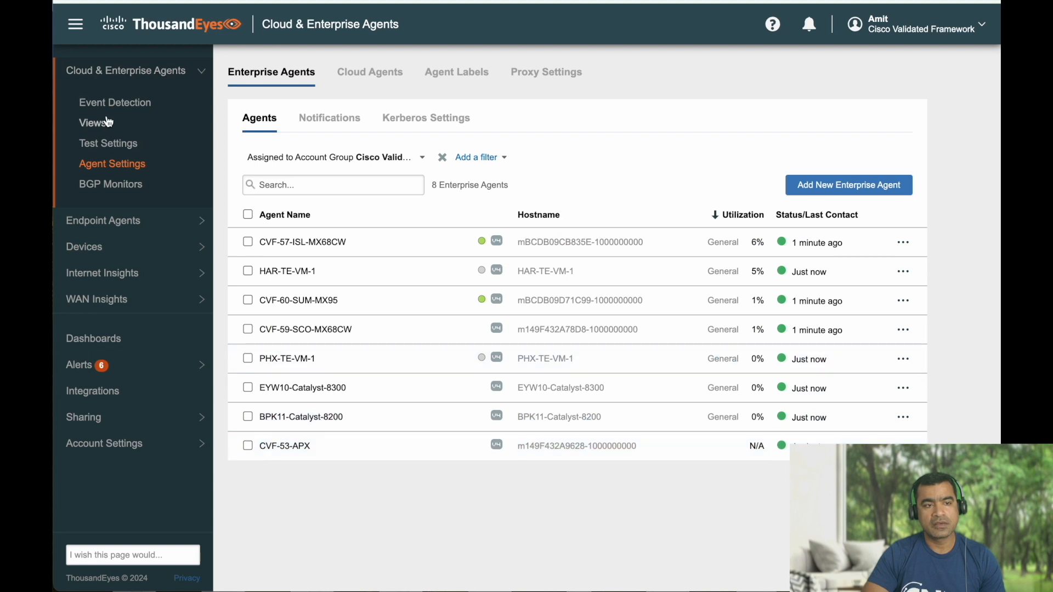
# Run the Custom App - HTTP Server test once from Test Settings.
pyautogui.click(114, 146)
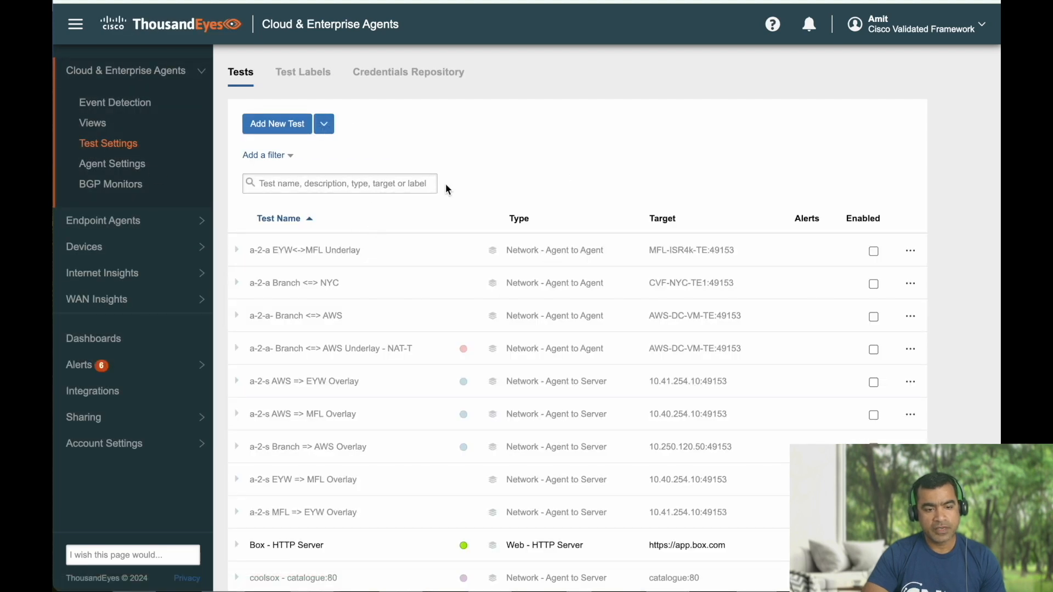
pyautogui.scroll(-2, 447, 186)
pyautogui.scroll(-4, 447, 190)
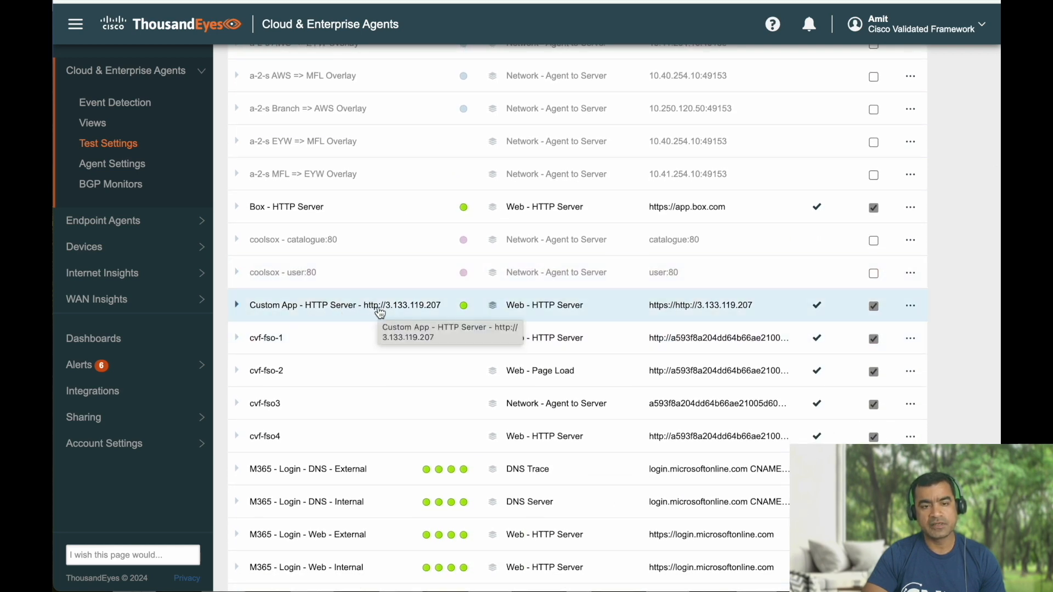
pyautogui.click(379, 311)
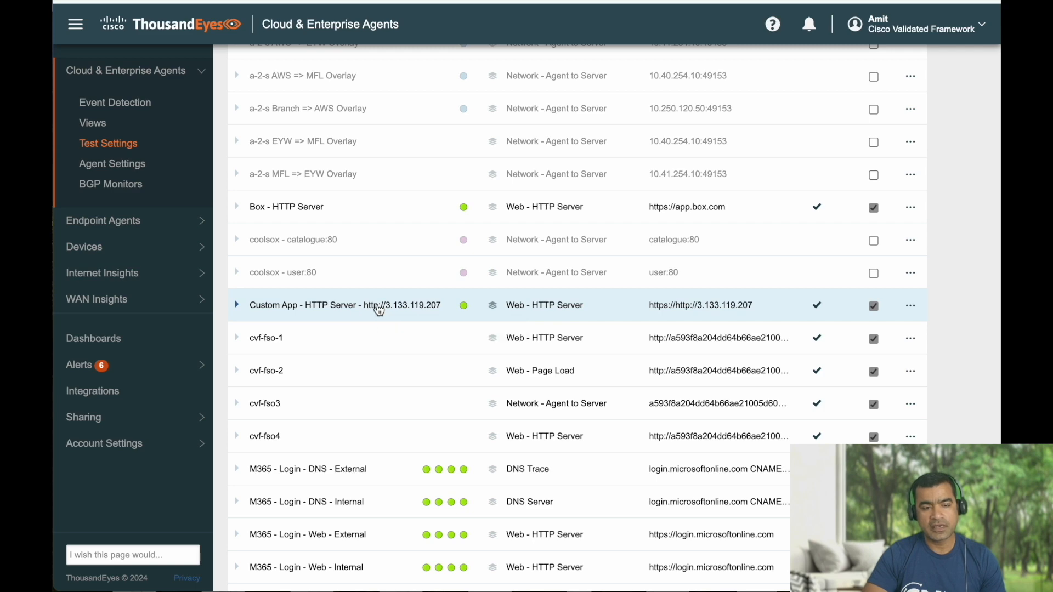
pyautogui.scroll(-5, 548, 351)
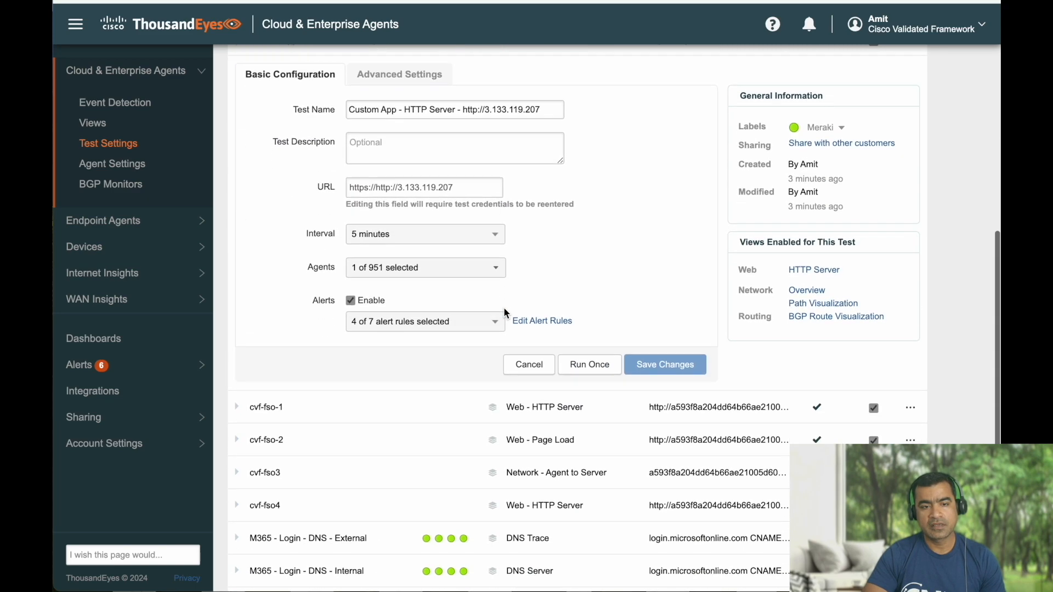
pyautogui.click(604, 340)
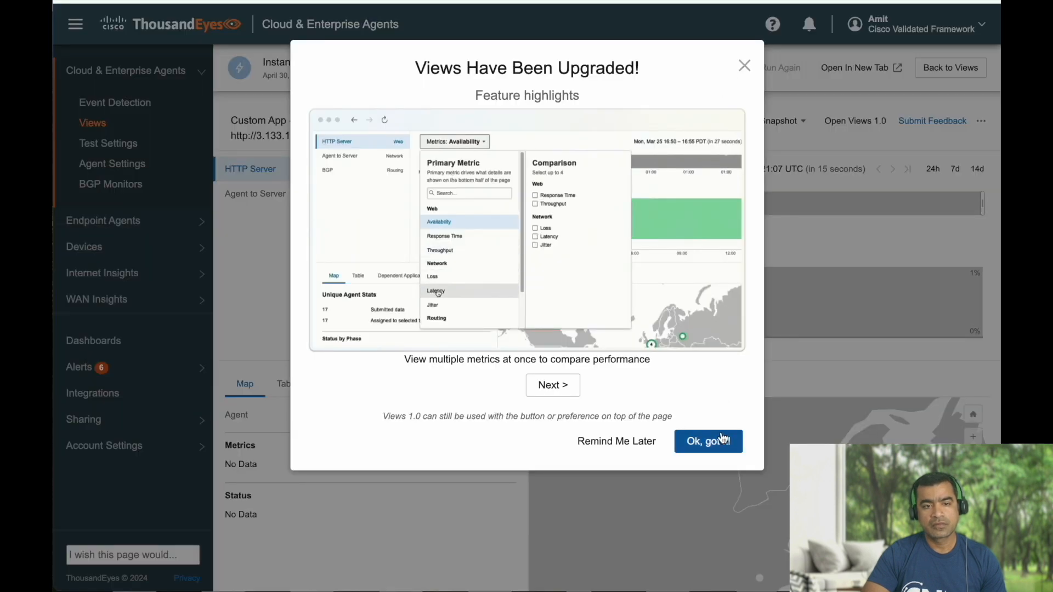
# Dismiss the upgrade notice and review the Table, Dependent Applications and Map results.
pyautogui.click(707, 450)
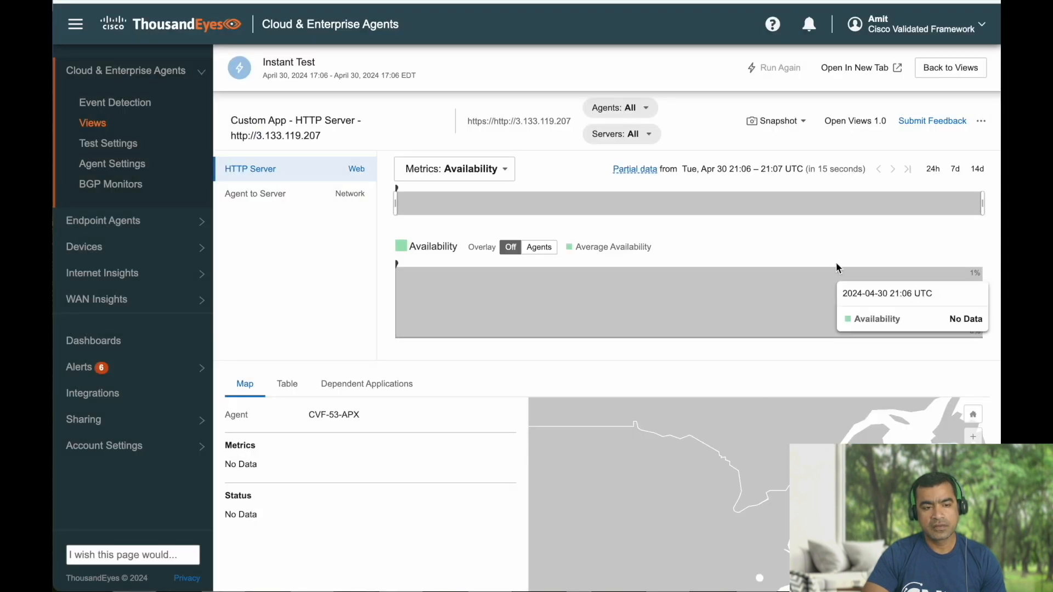
pyautogui.scroll(-2, 554, 313)
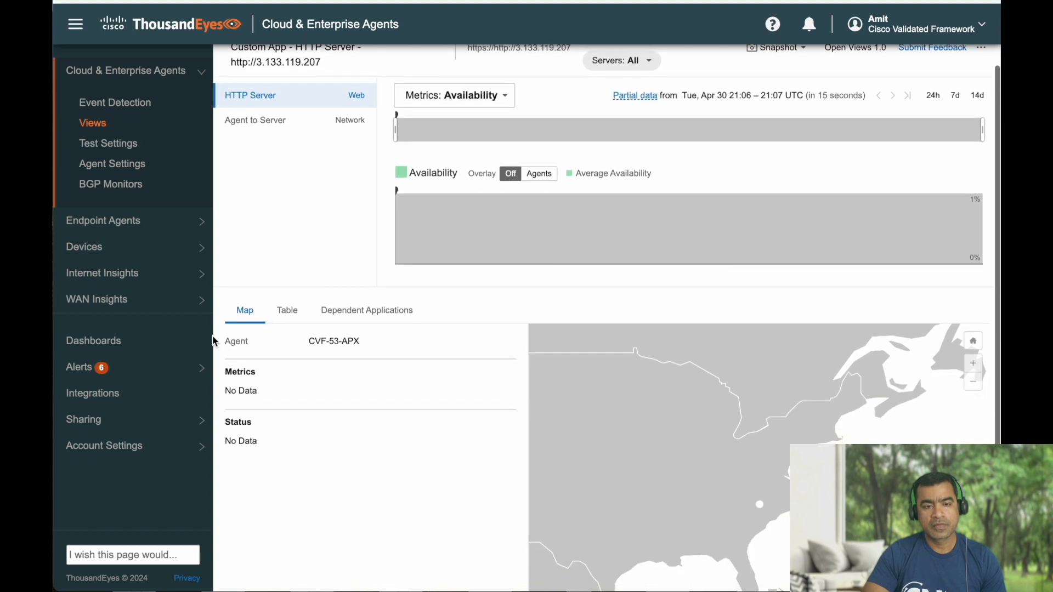
pyautogui.click(294, 316)
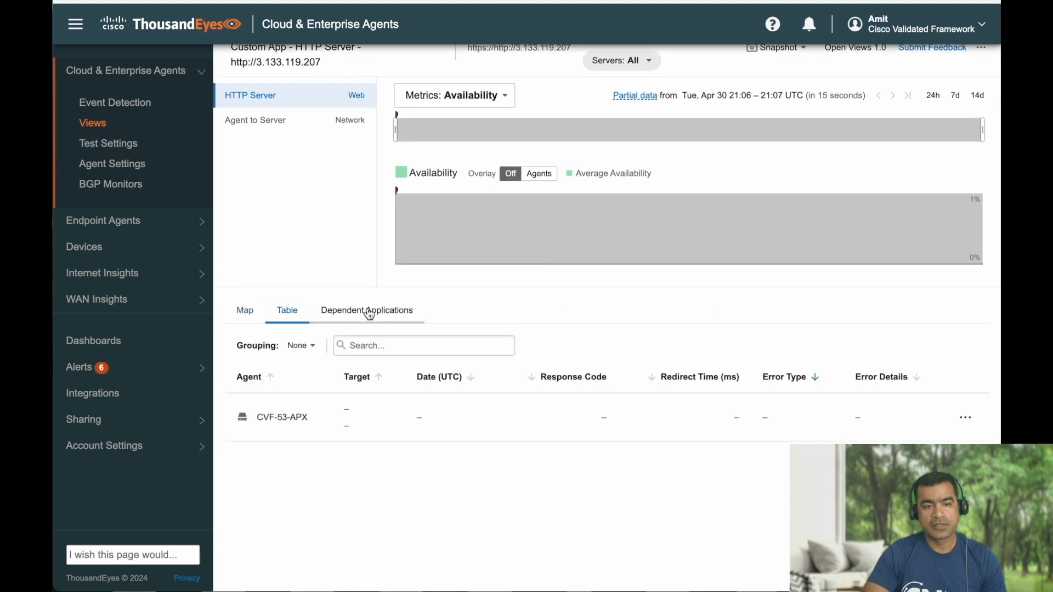
pyautogui.click(368, 311)
pyautogui.click(245, 311)
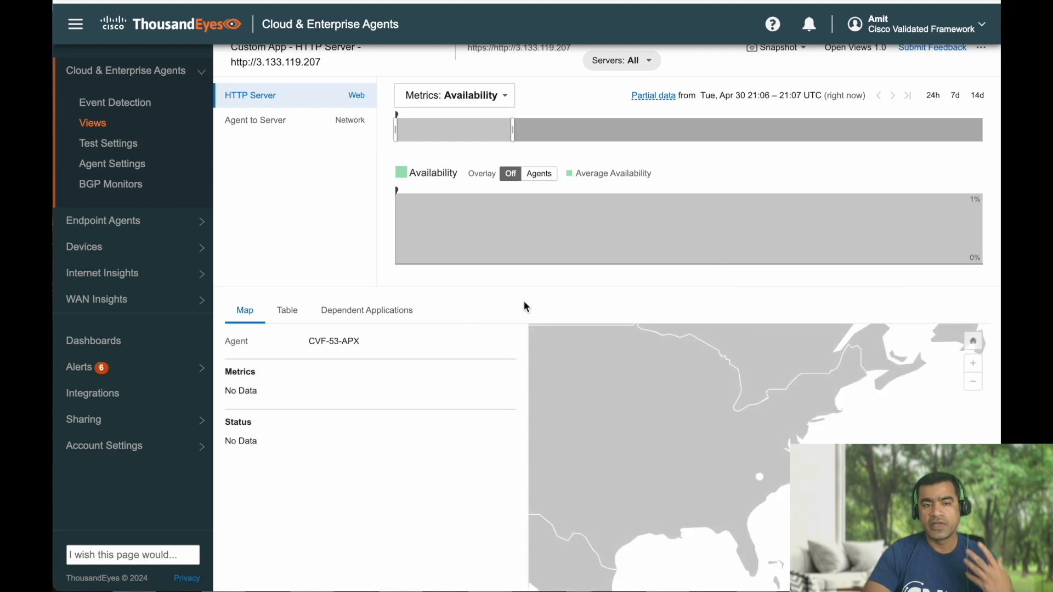
# Highlight CVF-53-APX's DNS error: unable to resolve http to an IP address.
pyautogui.scroll(2, 524, 301)
pyautogui.moveTo(525, 307)
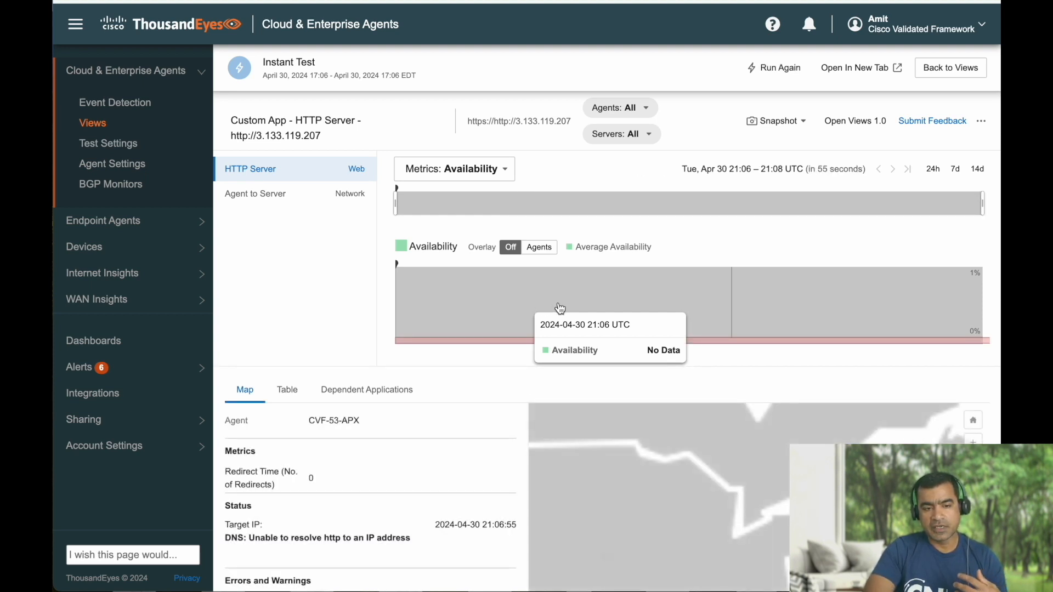
pyautogui.scroll(-3, 335, 342)
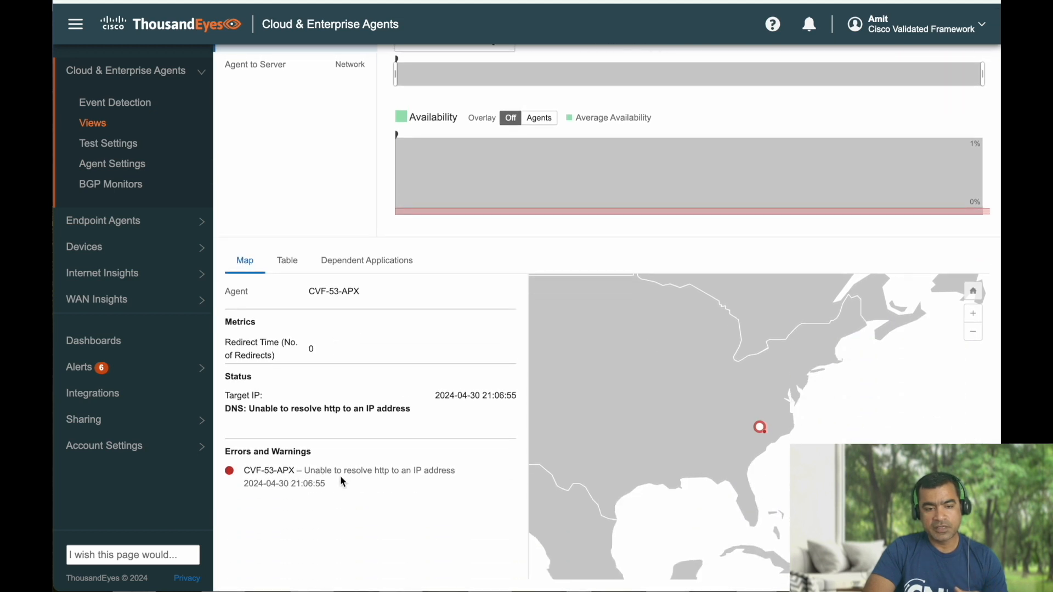
pyautogui.moveTo(314, 472); pyautogui.dragTo(423, 507)
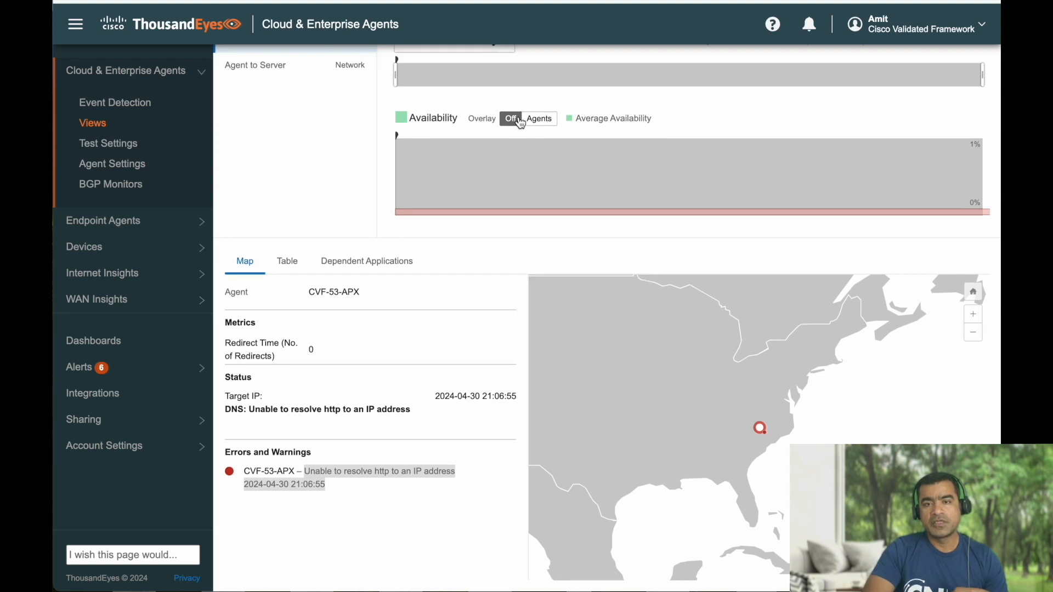
pyautogui.scroll(3, 604, 247)
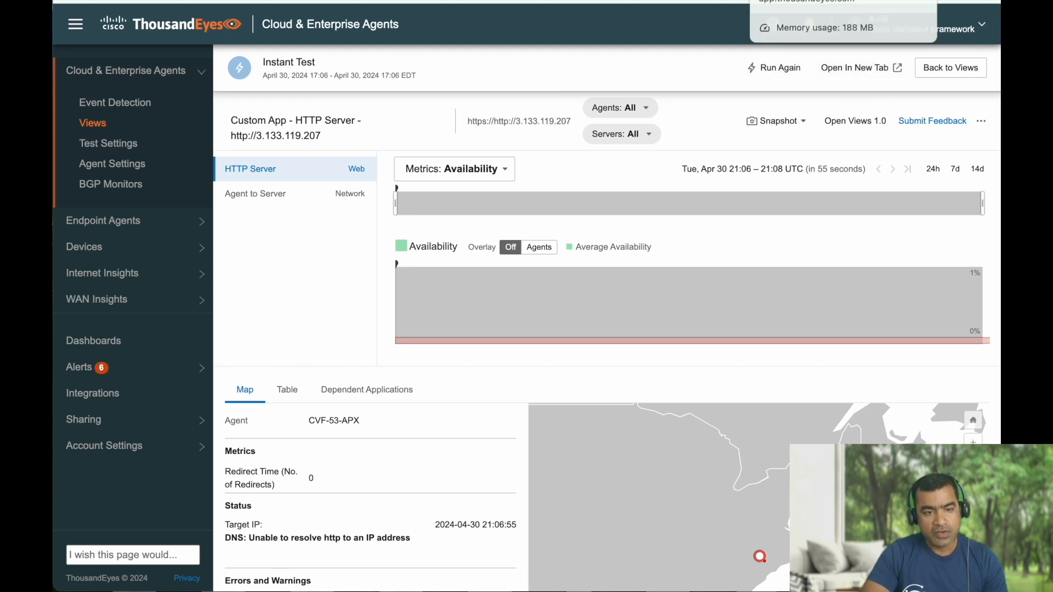
# Return to the Test Settings tab and scroll through the full Tests list.
pyautogui.click(795, 1)
pyautogui.scroll(-5, 496, 309)
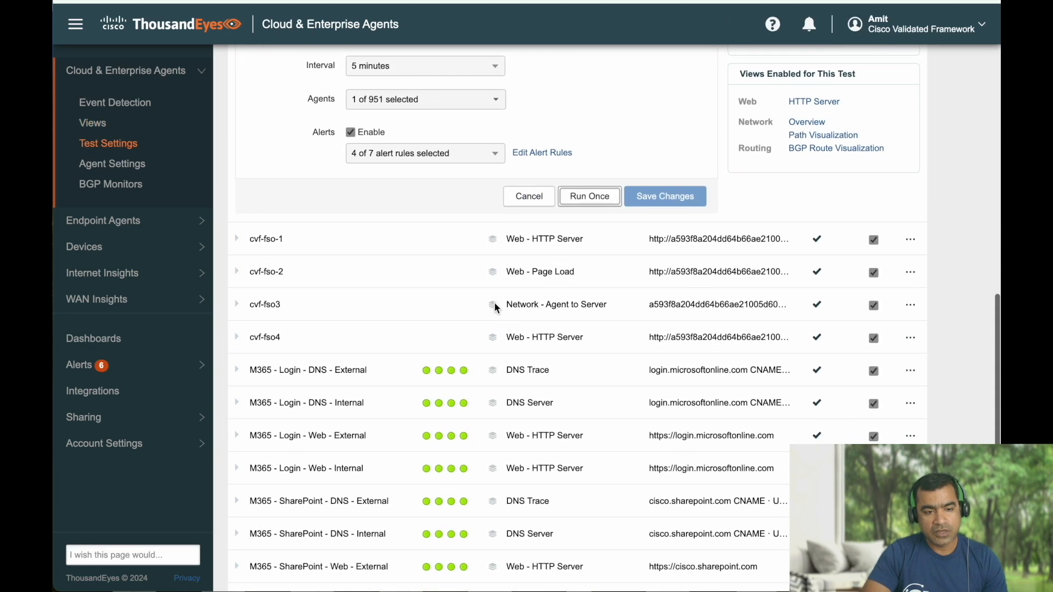
pyautogui.scroll(-3, 495, 310)
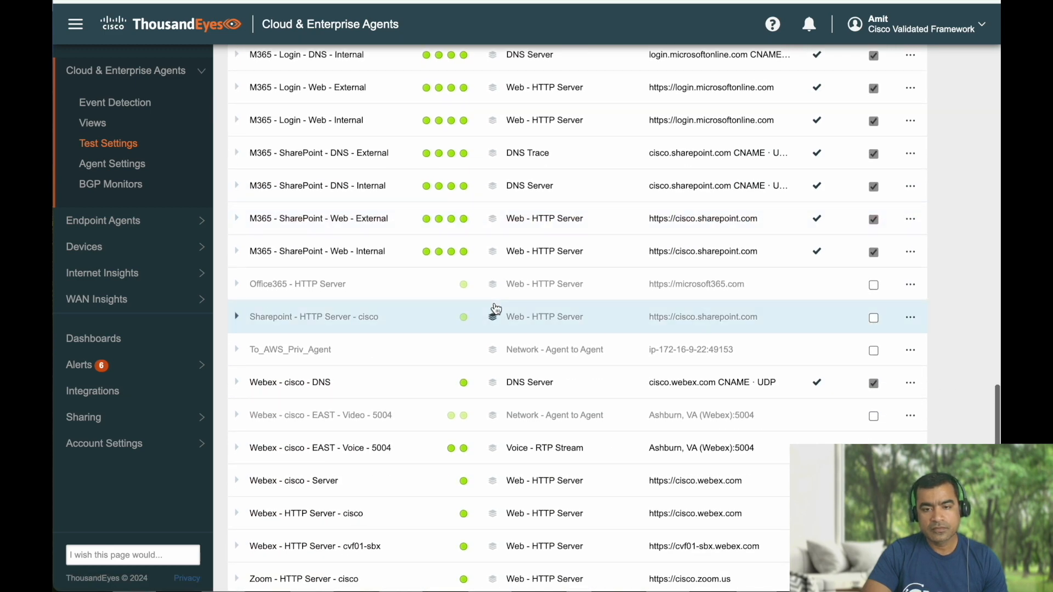
pyautogui.scroll(-1, 495, 310)
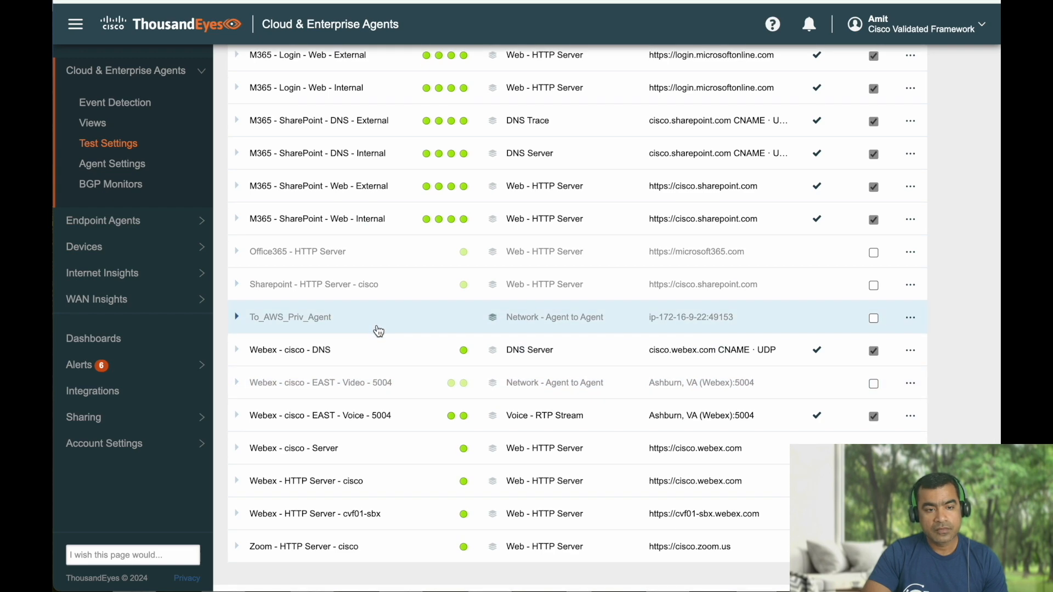
pyautogui.scroll(2, 379, 330)
pyautogui.scroll(6, 378, 331)
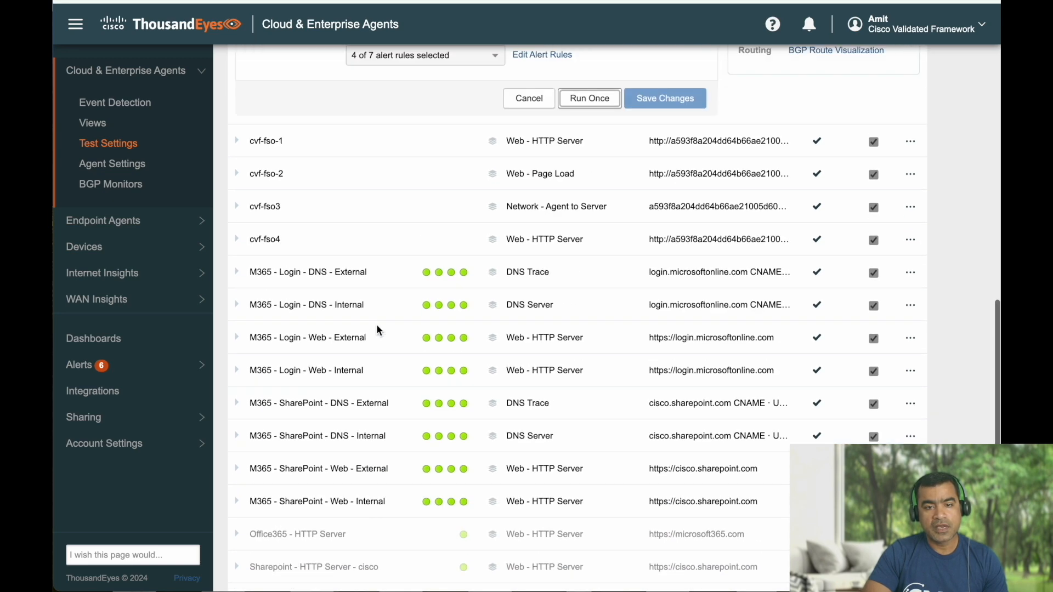
pyautogui.scroll(15, 378, 331)
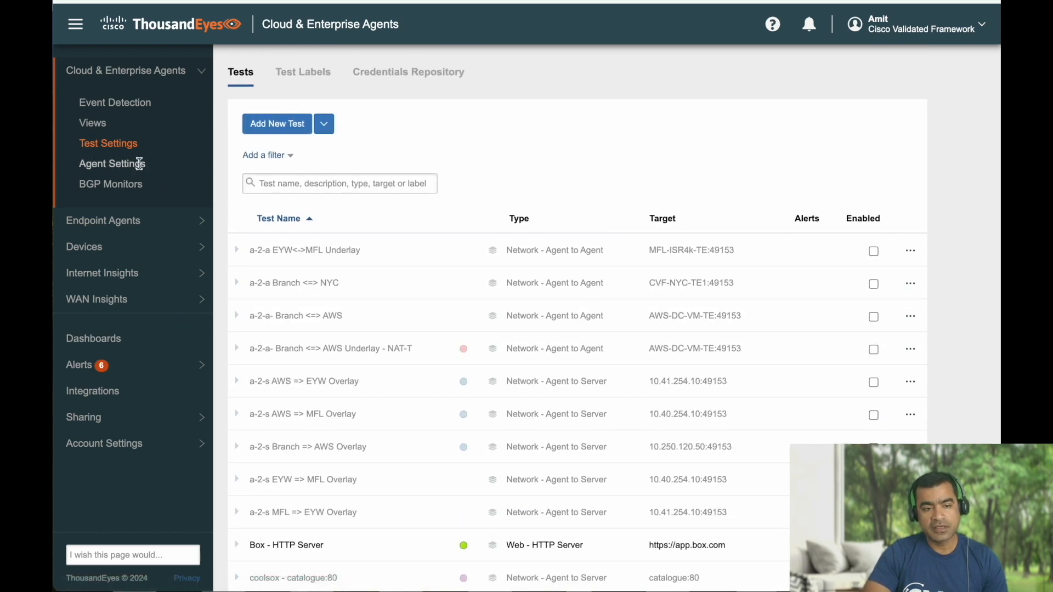
pyautogui.click(140, 166)
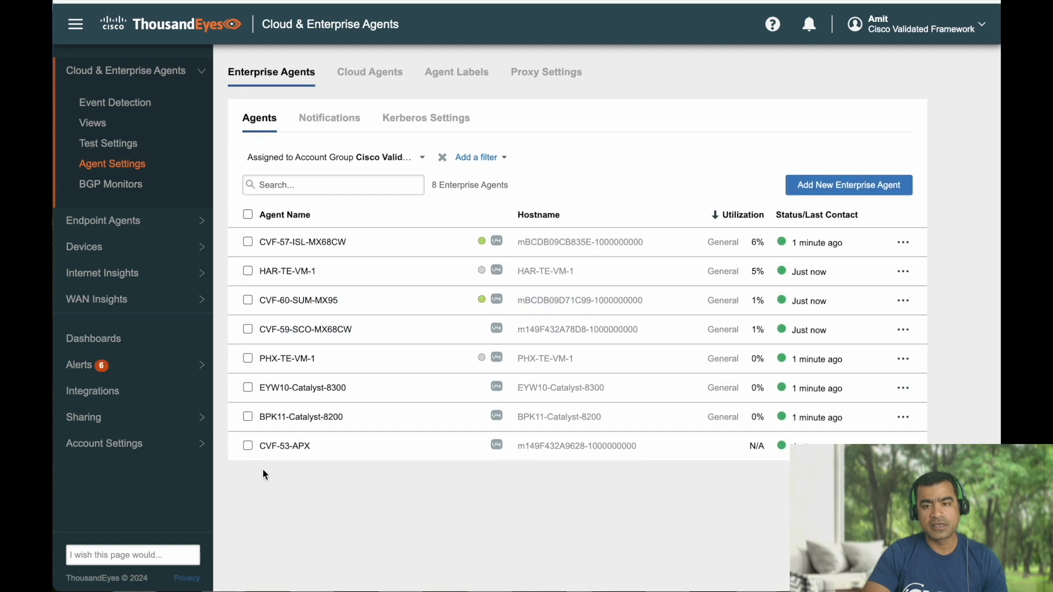
pyautogui.click(247, 445)
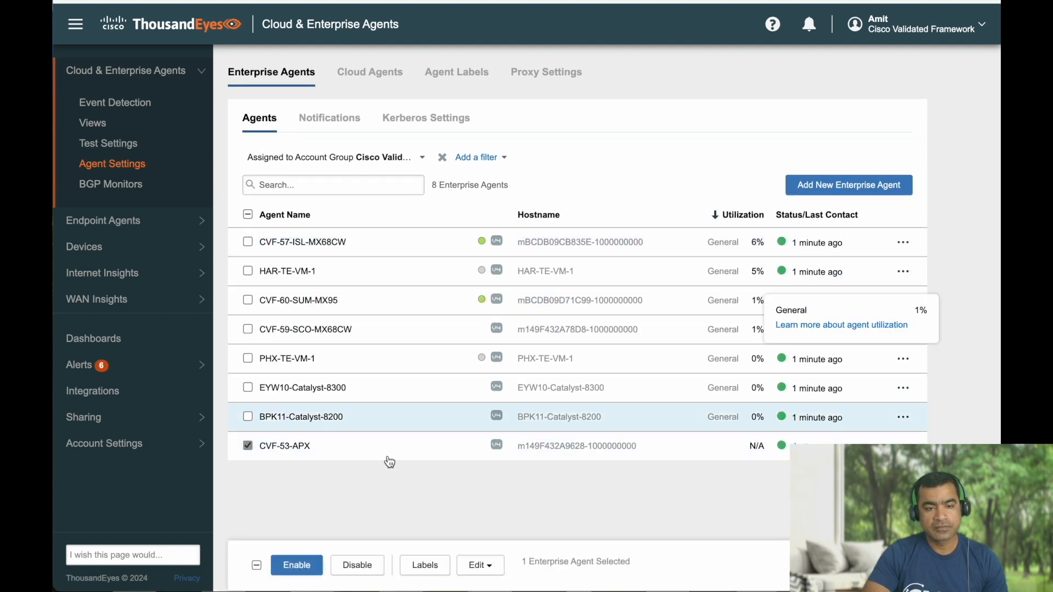
pyautogui.click(324, 447)
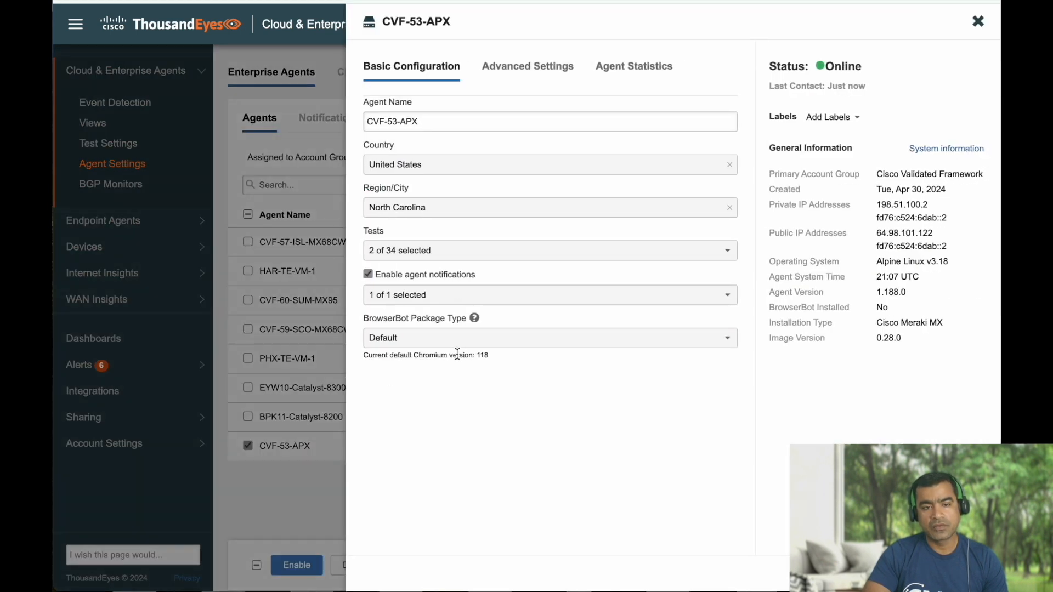
pyautogui.click(535, 251)
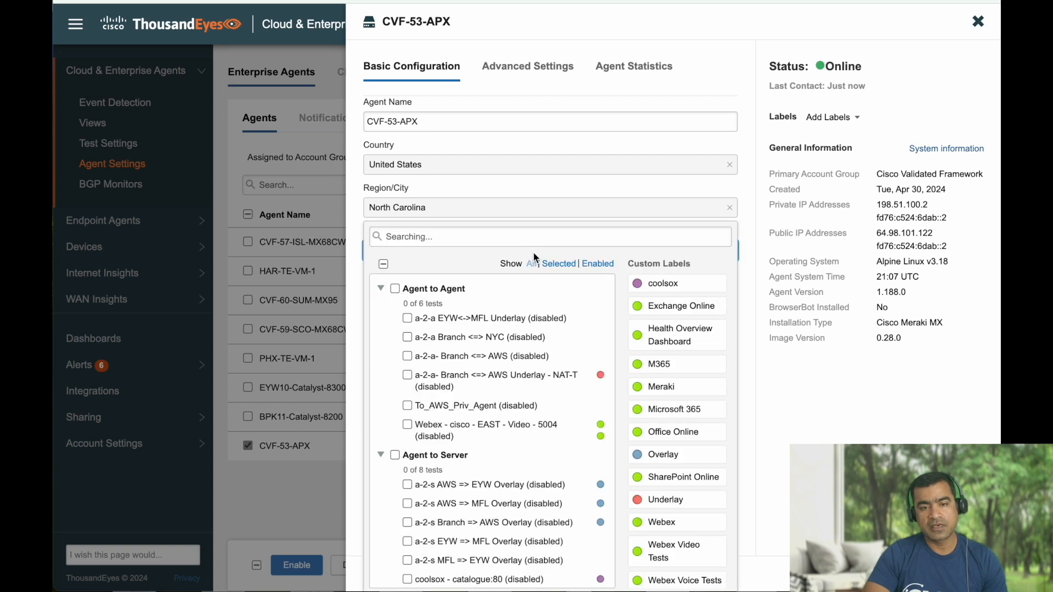
pyautogui.click(559, 264)
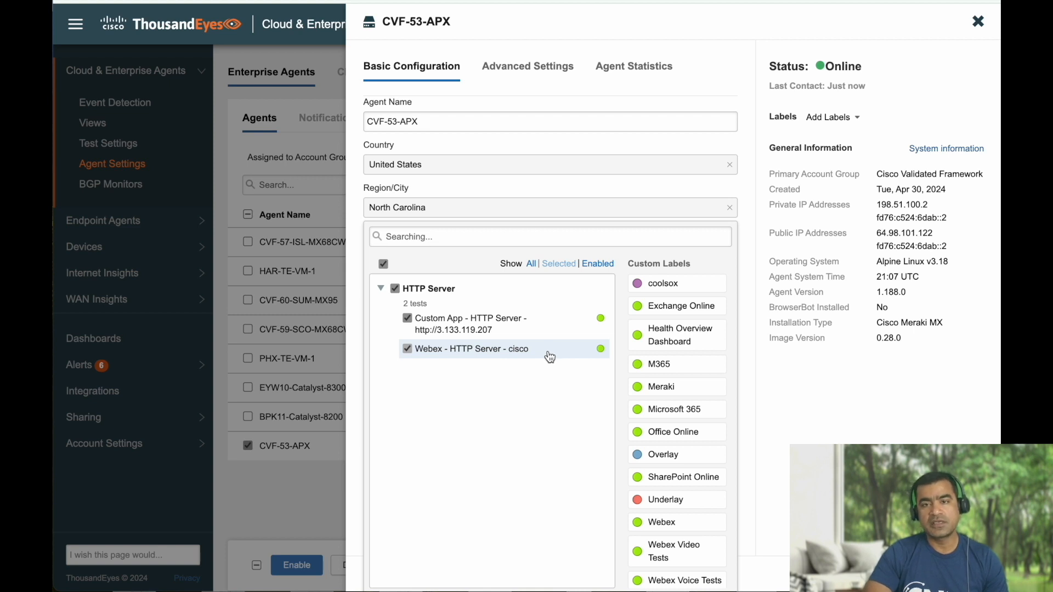
pyautogui.click(979, 25)
pyautogui.click(979, 25)
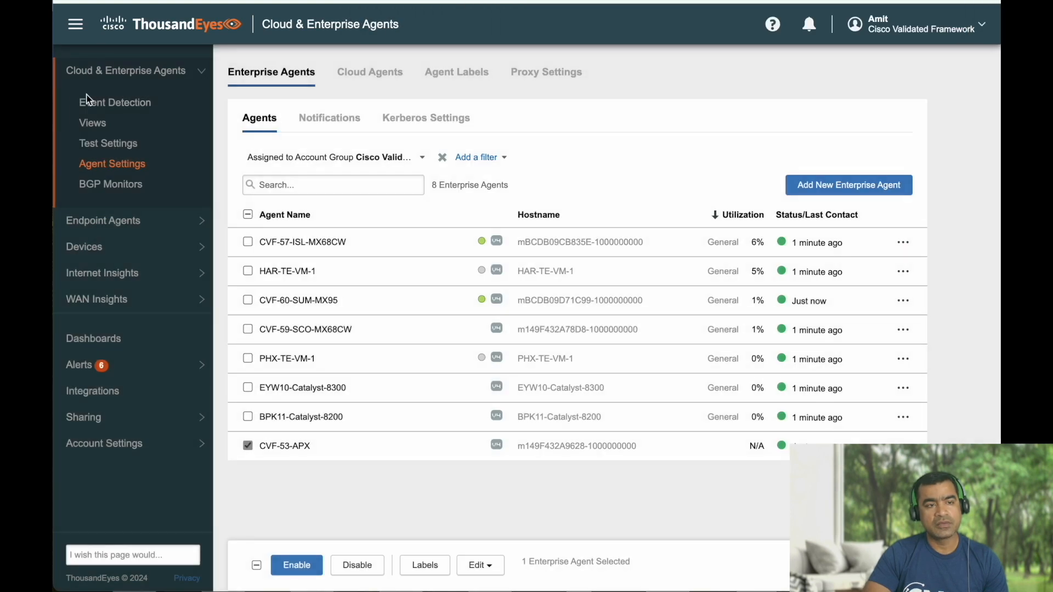
# Search Test Settings for 'webex' and run Webex - HTTP Server - cisco once.
pyautogui.click(100, 145)
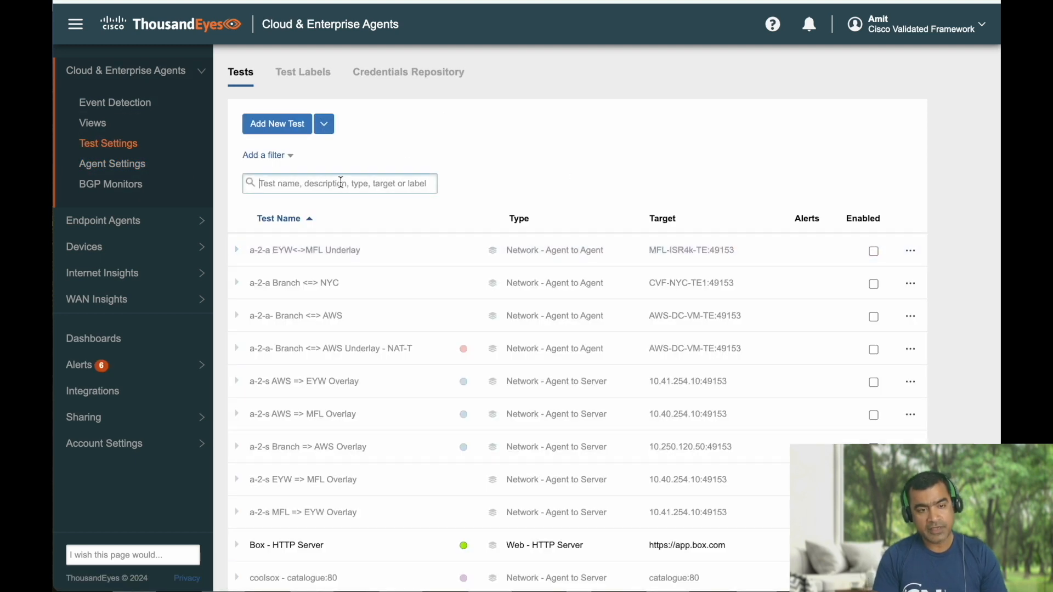
pyautogui.click(340, 183)
pyautogui.write('webex')
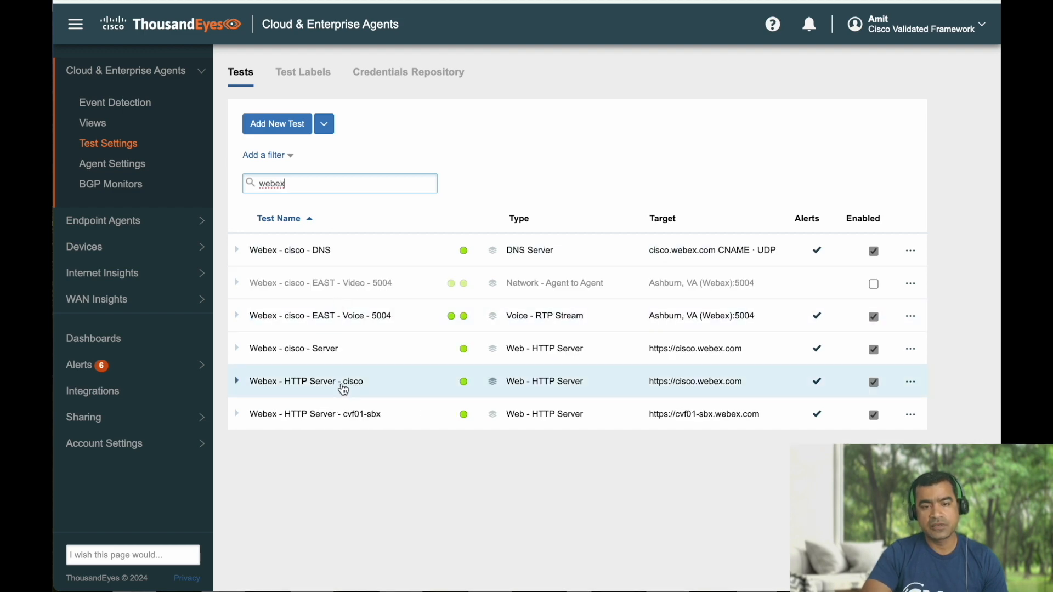
pyautogui.click(347, 383)
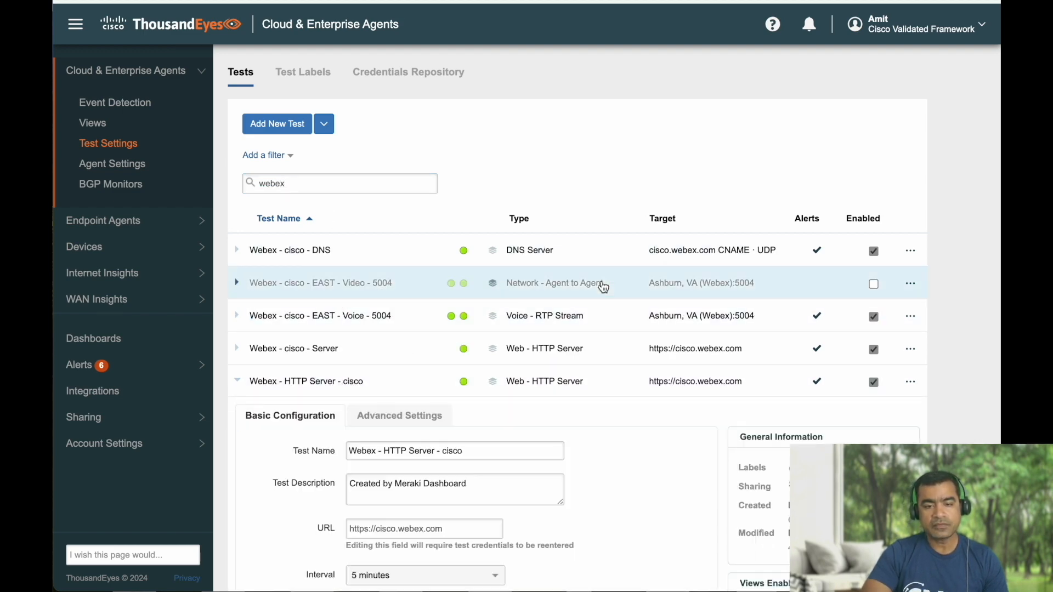
pyautogui.scroll(-4, 599, 284)
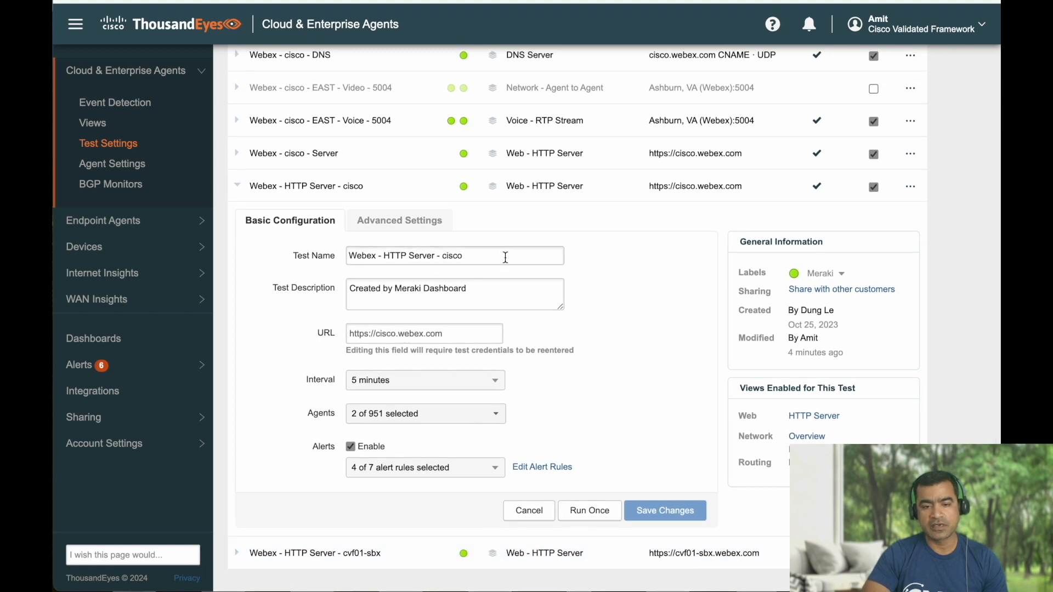
pyautogui.click(591, 510)
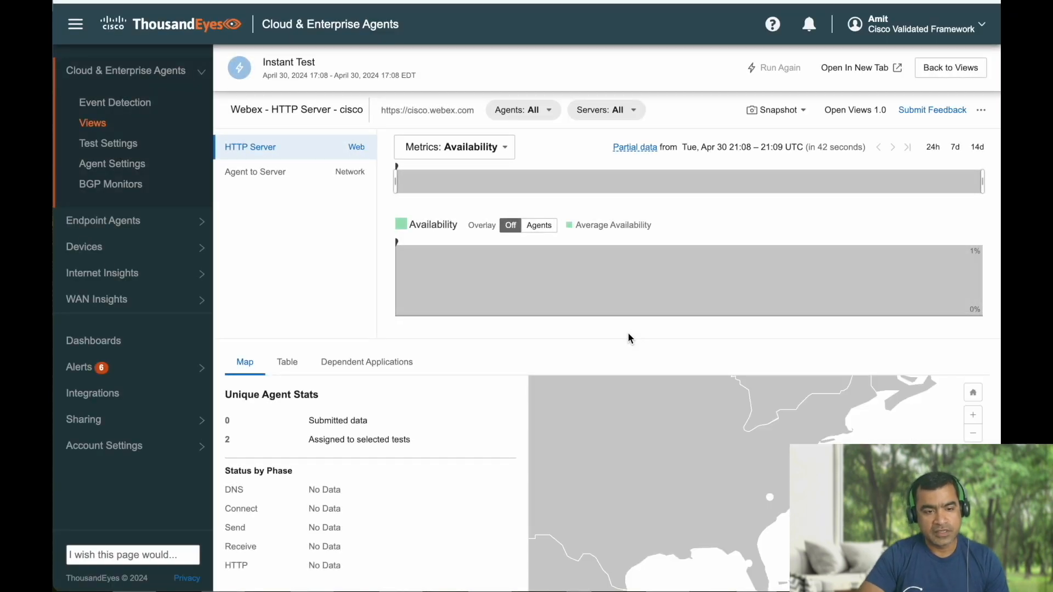
# Compare Table and Map views showing CVF-53-APX and CVF-57-ISL-MX68CW both returning response code 200.
pyautogui.click(293, 364)
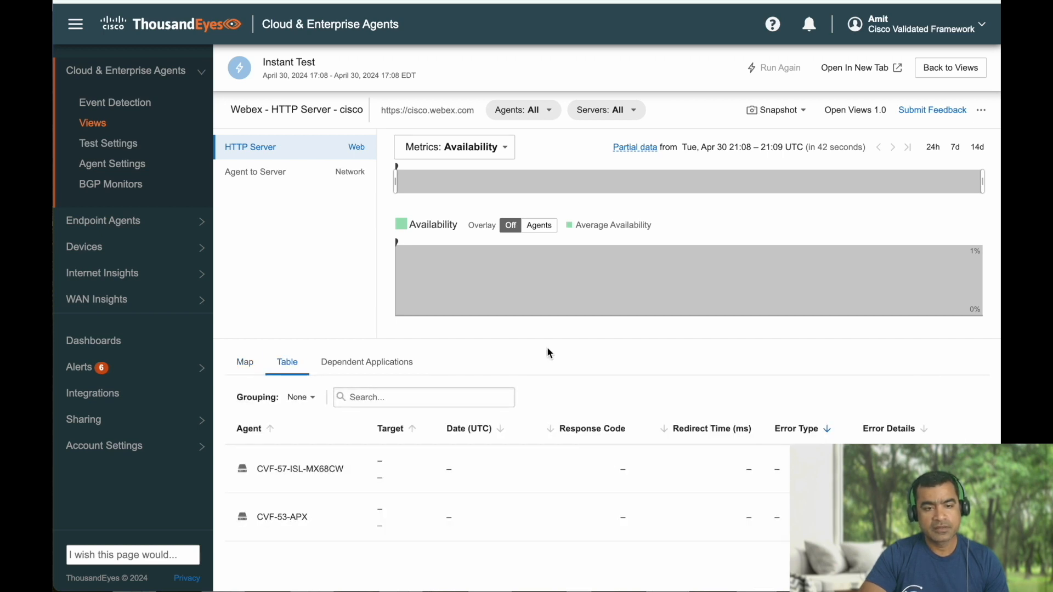
pyautogui.scroll(-2, 547, 353)
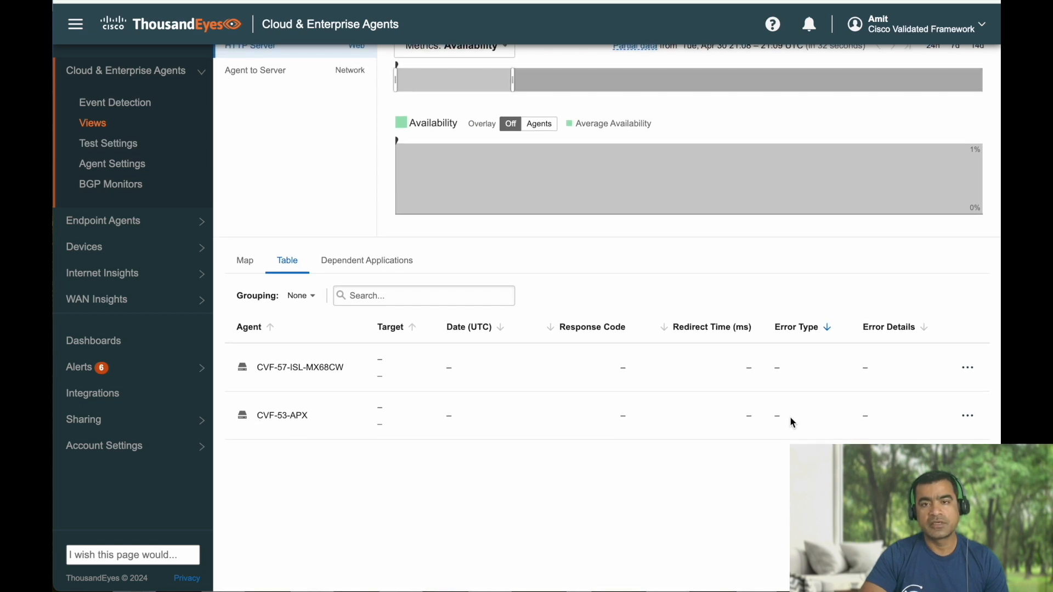
pyautogui.scroll(2, 790, 417)
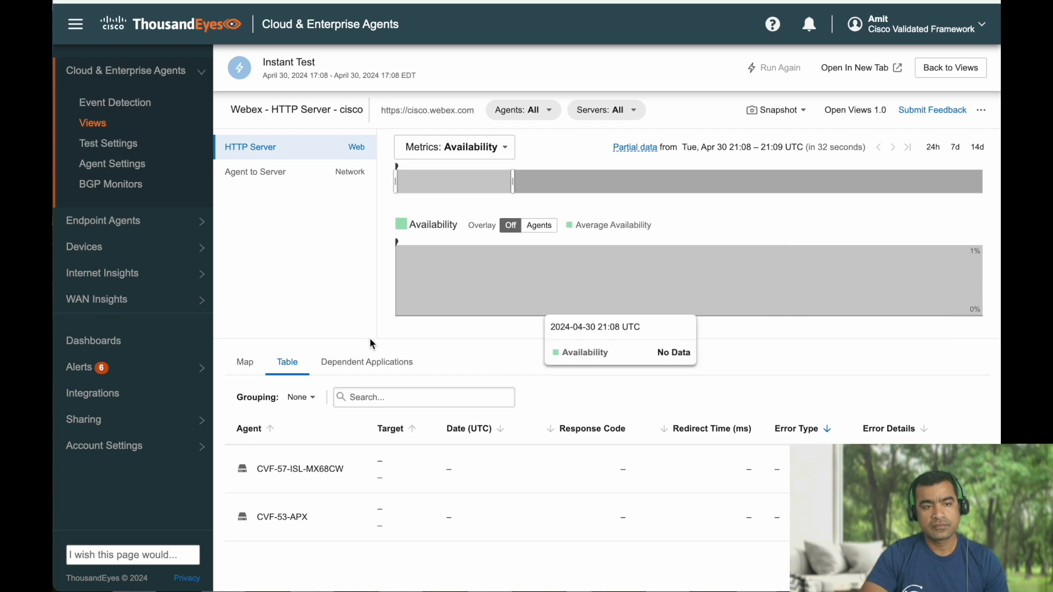
pyautogui.click(245, 363)
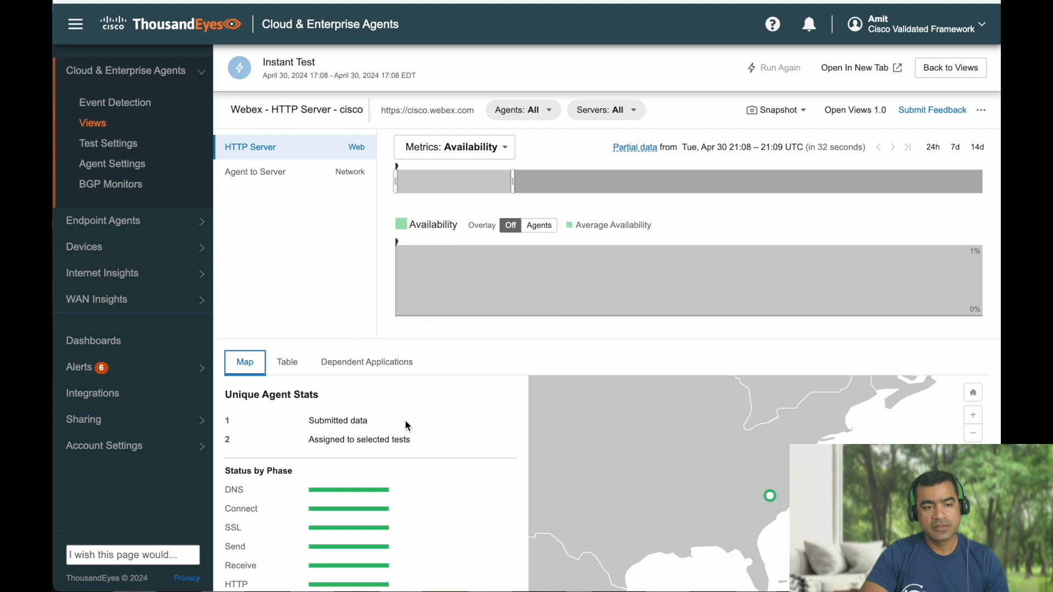
pyautogui.scroll(-2, 400, 351)
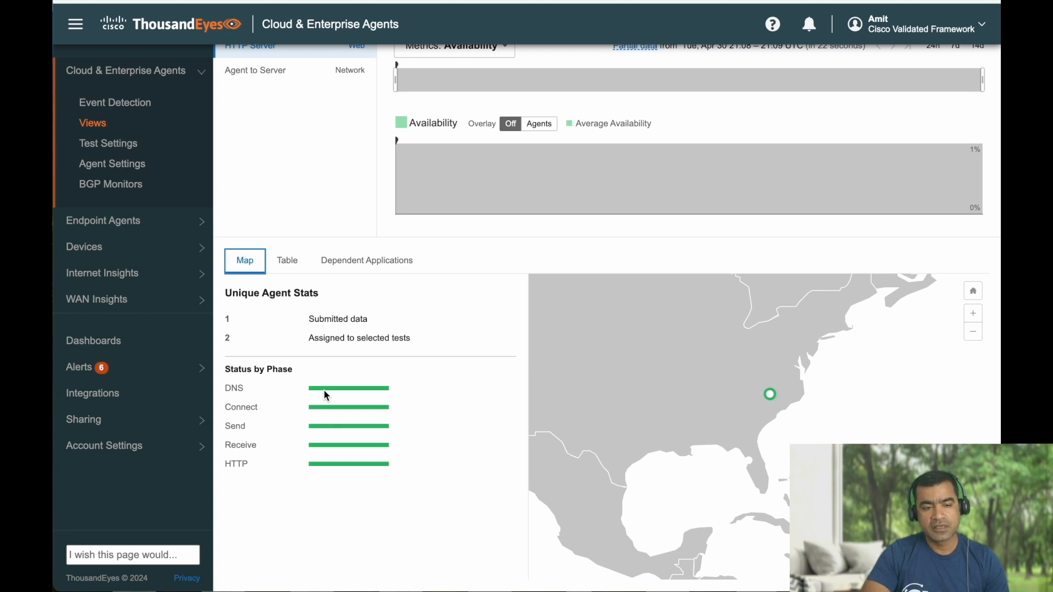
pyautogui.scroll(2, 323, 389)
pyautogui.click(292, 365)
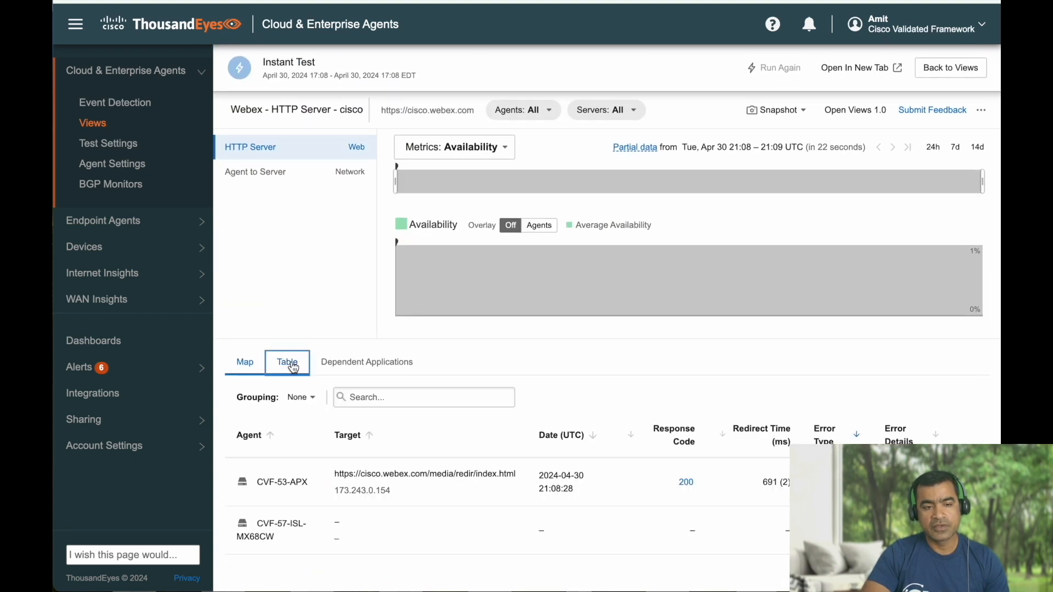
pyautogui.scroll(-2, 660, 365)
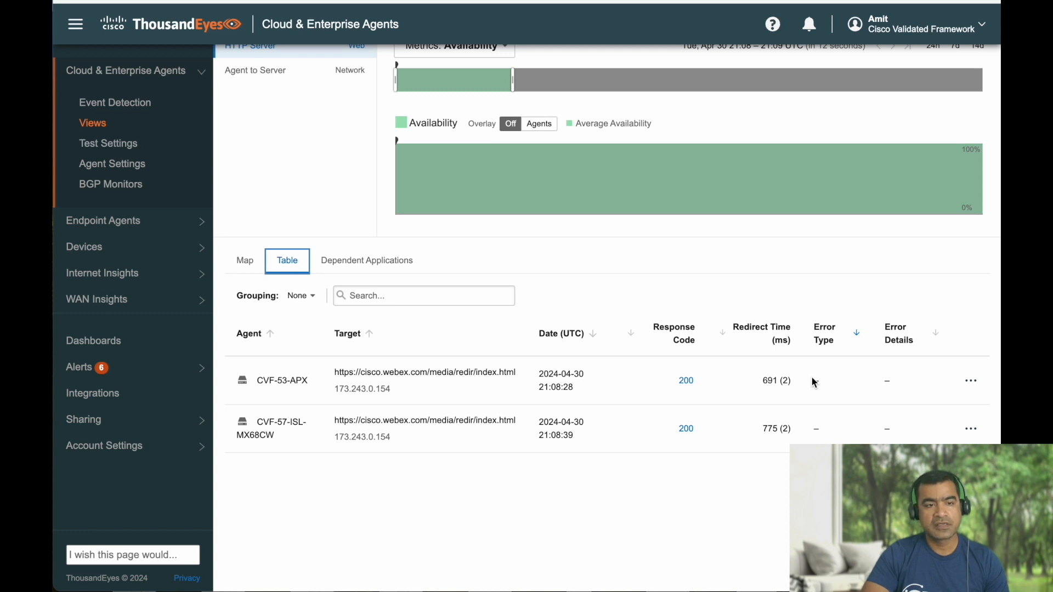
pyautogui.scroll(2, 812, 379)
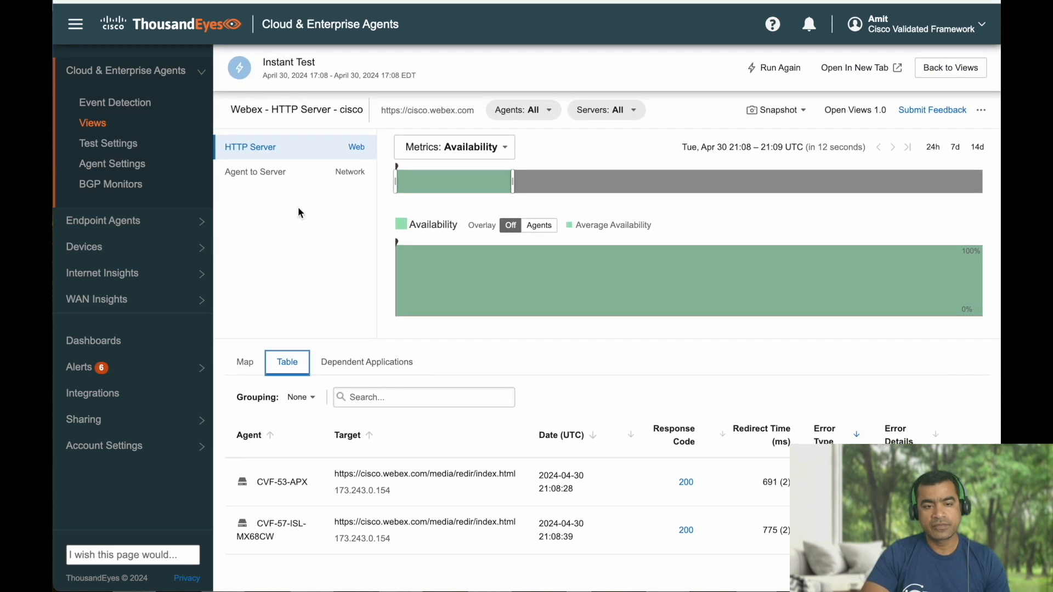
# Review Agent to Server path visualization to cisco.webex.com with 0% loss, plus Dependent Applications.
pyautogui.click(274, 174)
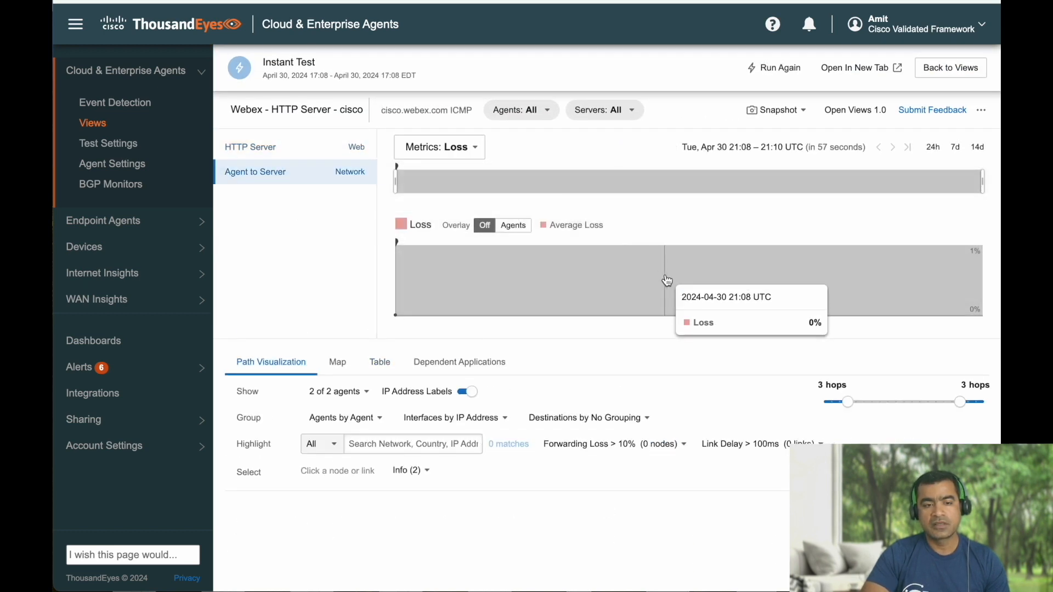
pyautogui.scroll(-5, 667, 281)
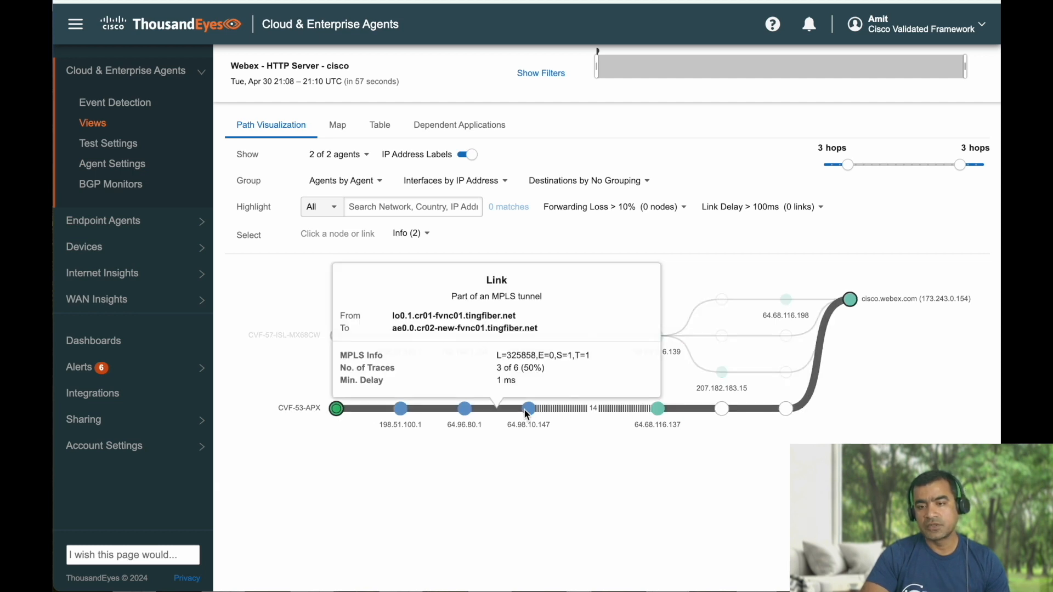
pyautogui.moveTo(850, 301)
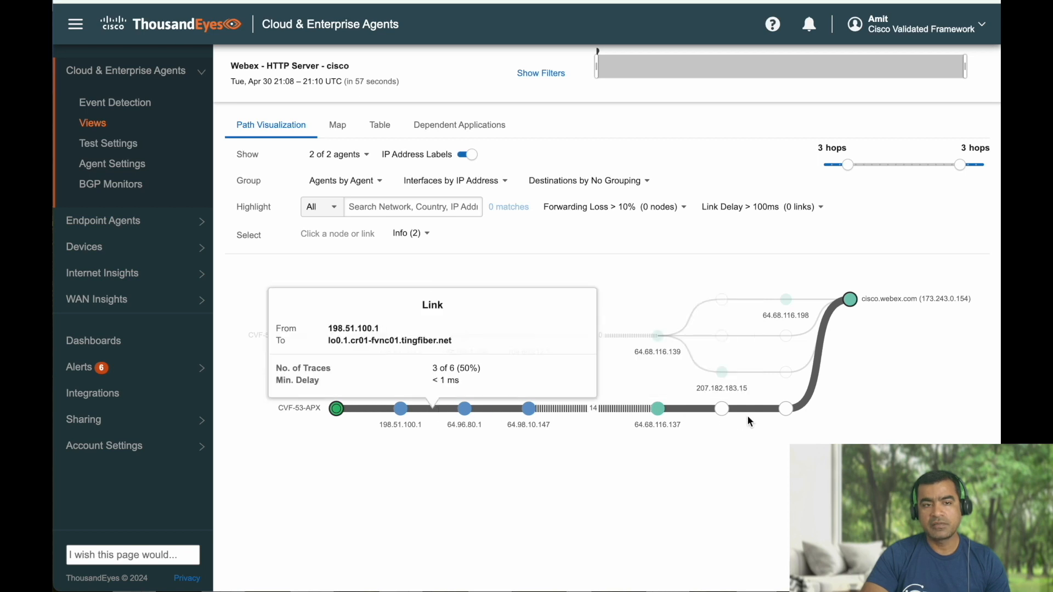
pyautogui.scroll(3, 898, 228)
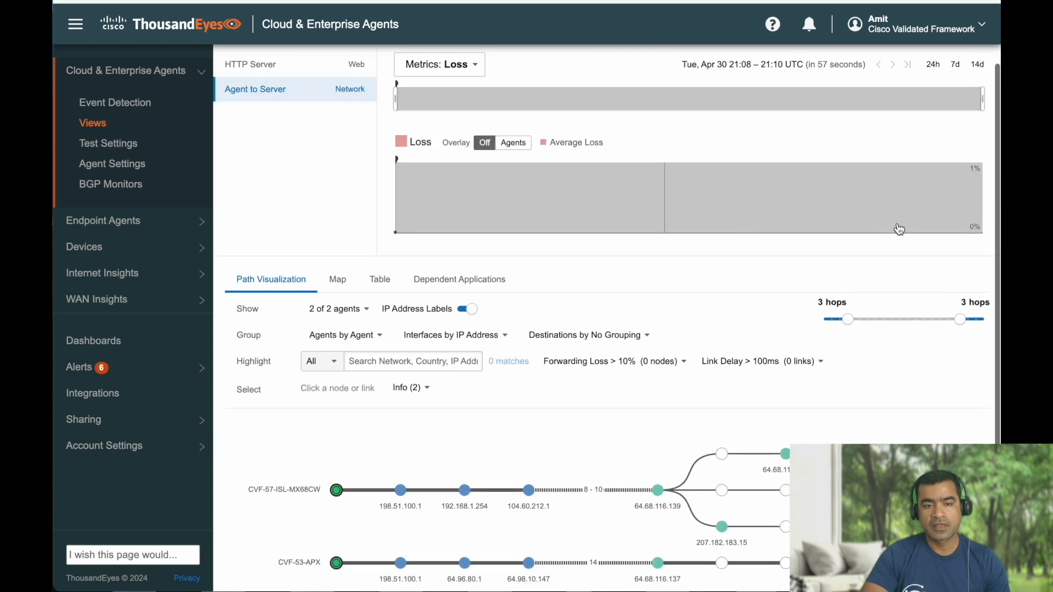
pyautogui.click(489, 285)
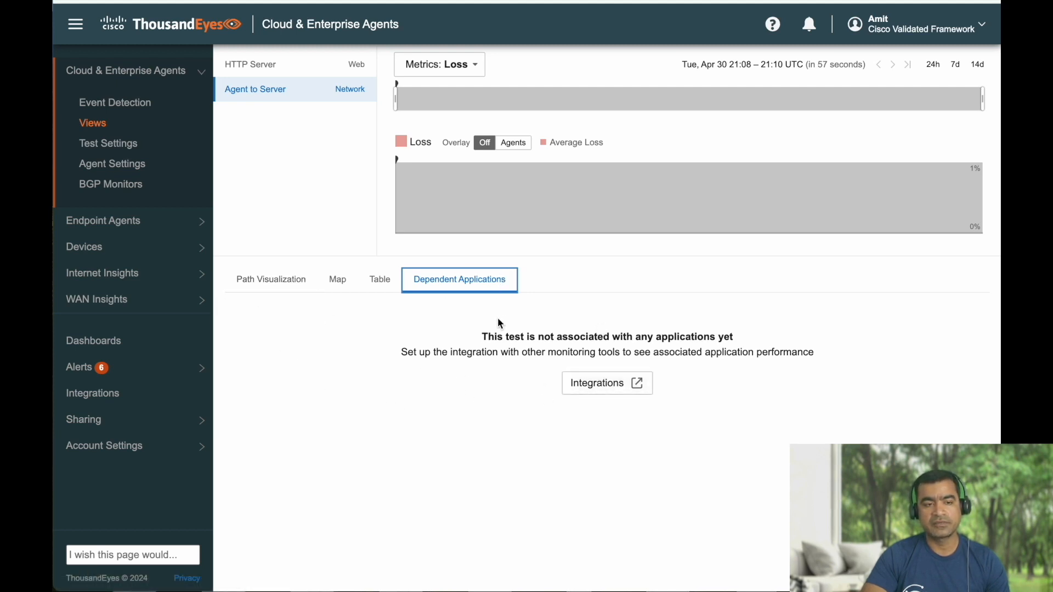
pyautogui.click(268, 289)
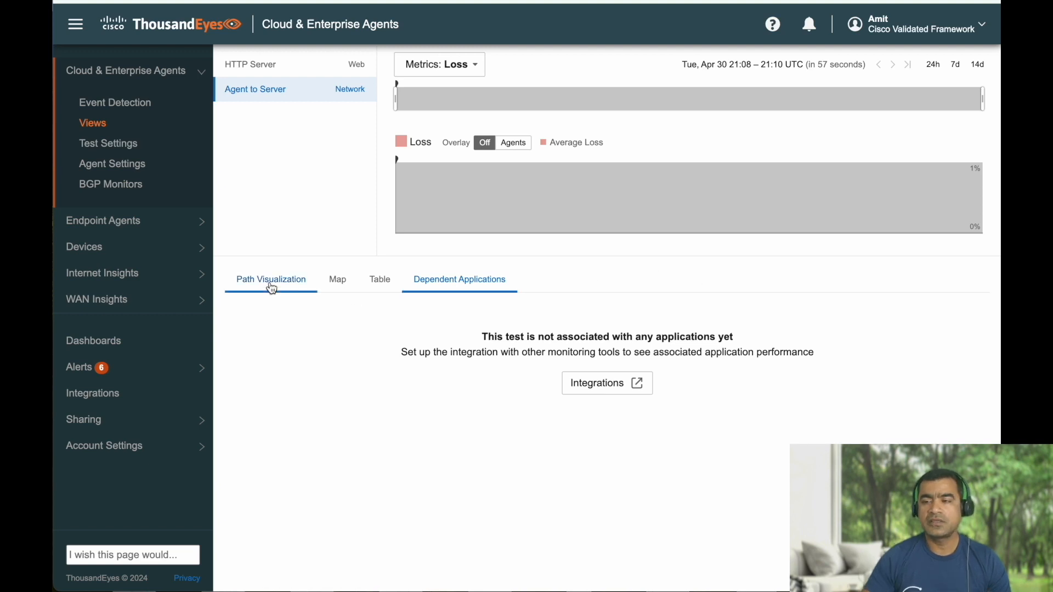
pyautogui.scroll(3, 748, 343)
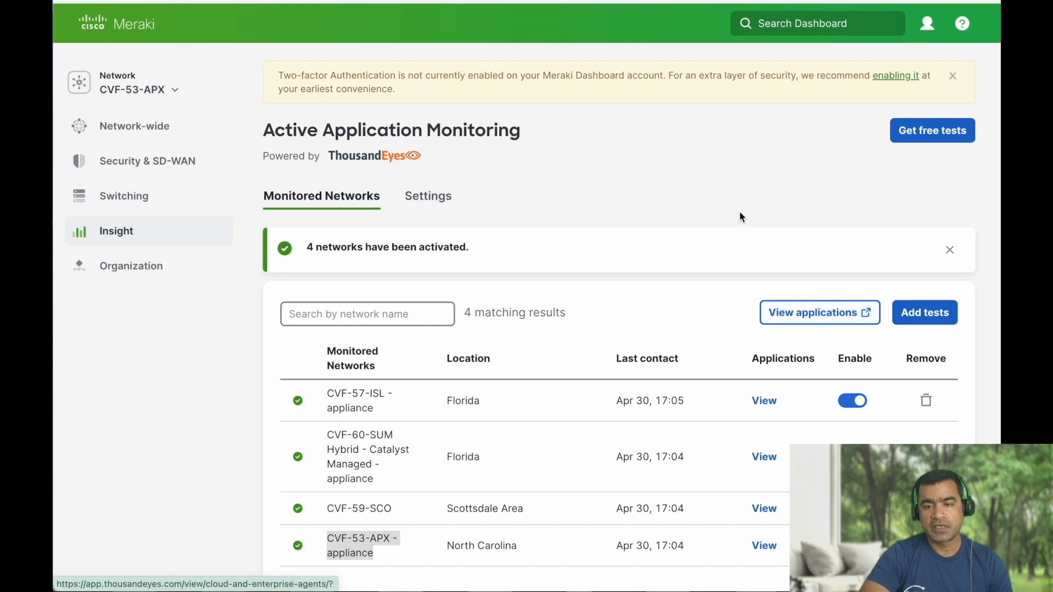
# Jump from Meraki's monitored applications to ThousandEyes Views for the Box - HTTP Server test results.
pyautogui.click(802, 320)
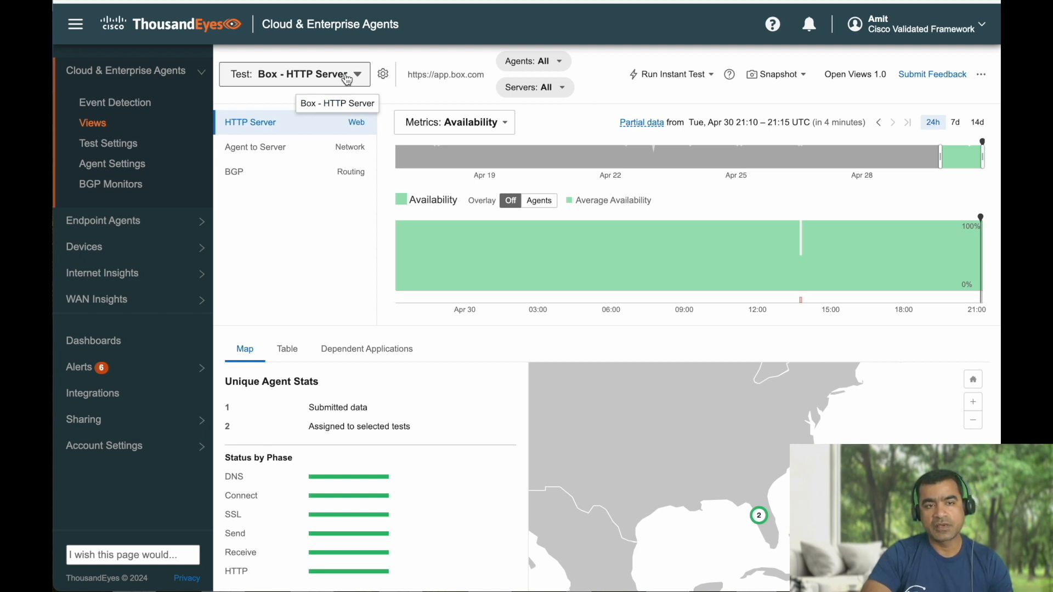
# Start adding application monitoring tests and advance the wizard to its Select application step.
pyautogui.click(347, 80)
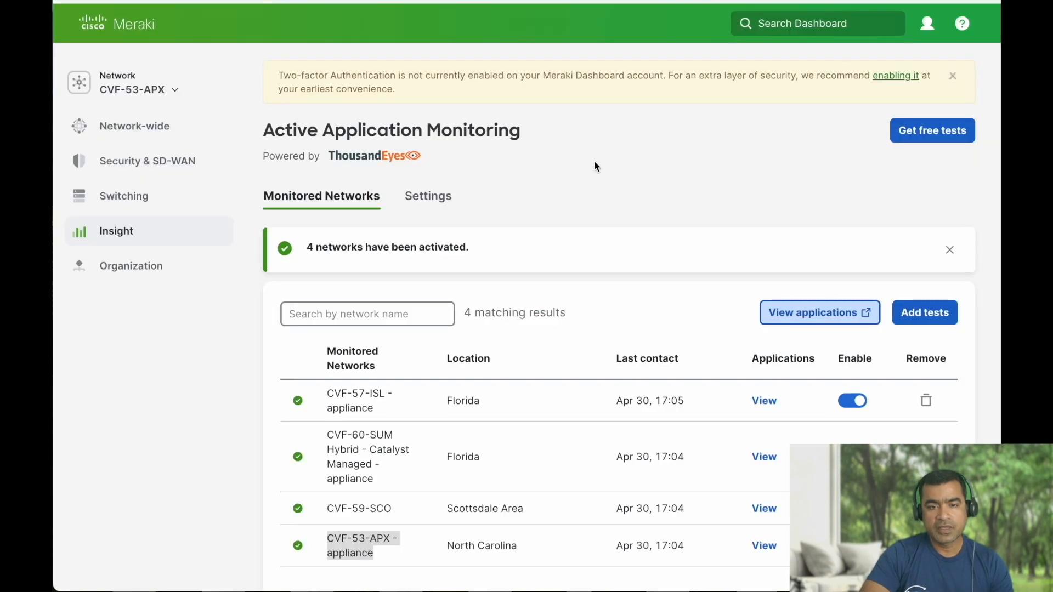
pyautogui.click(928, 313)
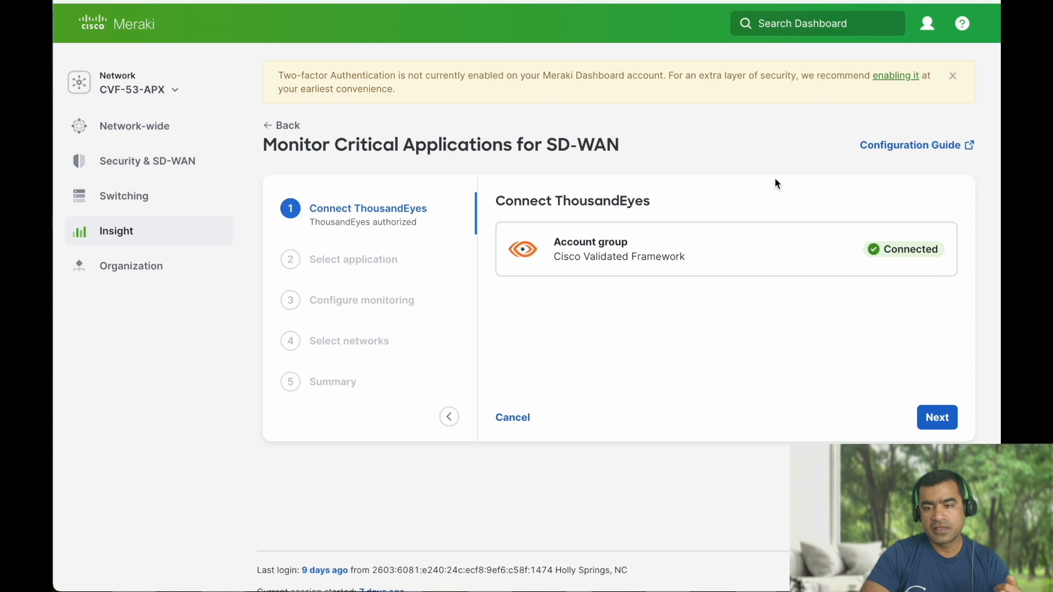
pyautogui.click(941, 423)
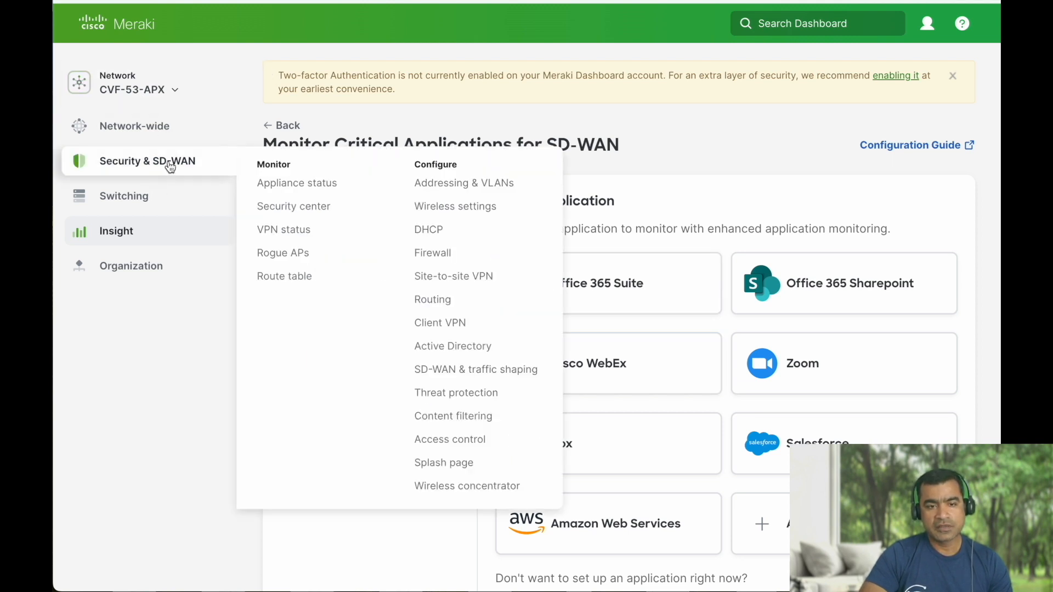
pyautogui.moveTo(155, 251)
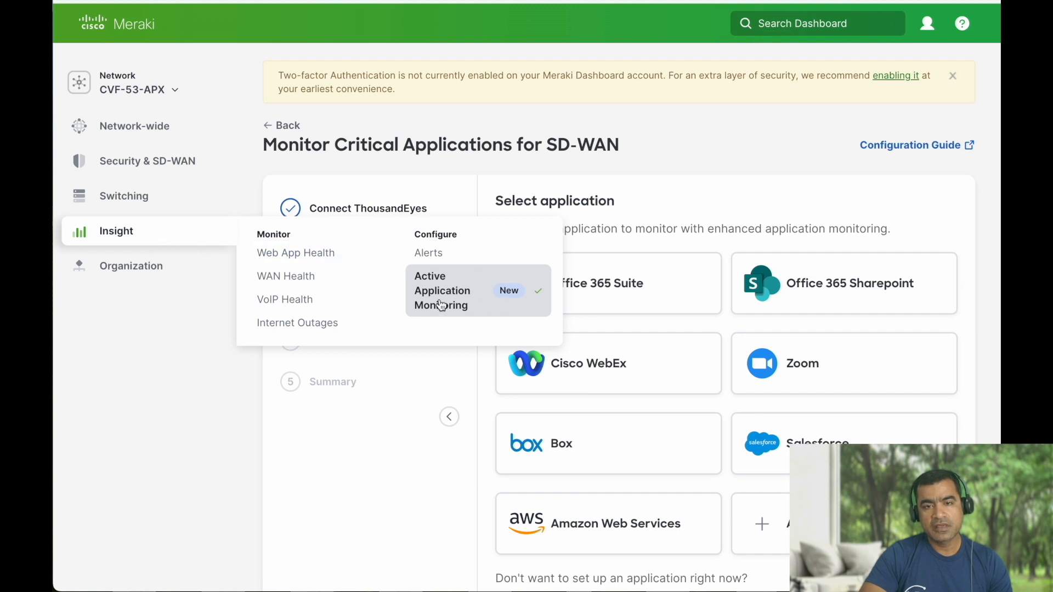